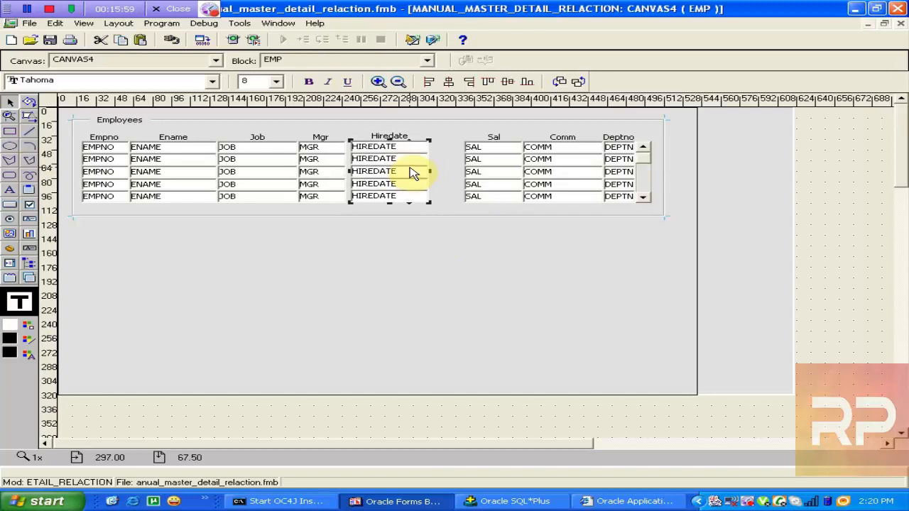
Stretch the lower edge of the Employees frame down to about 138 on the vertical ruler.
click(121, 125)
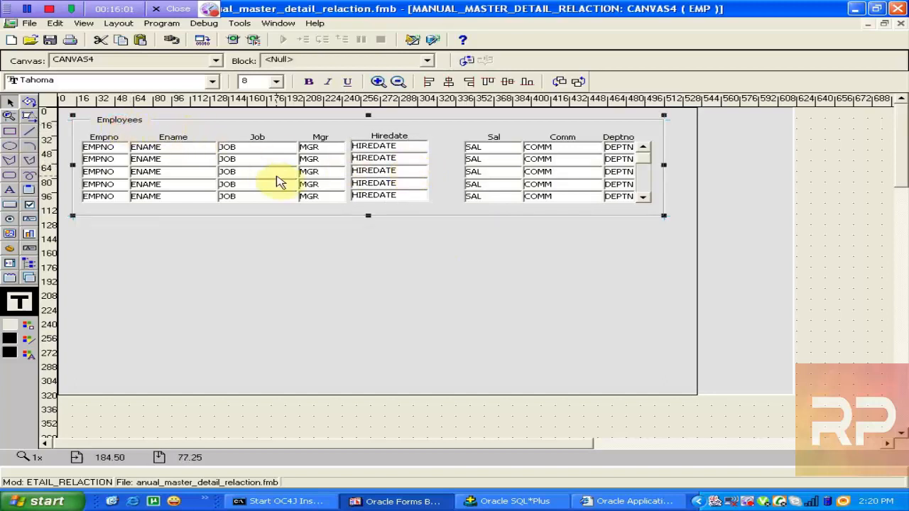
drag(370, 216, 371, 232)
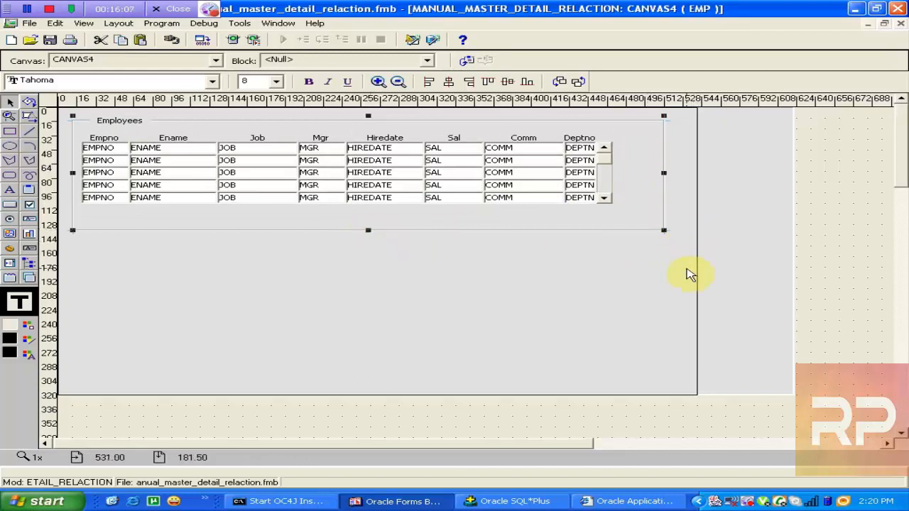
Check the running master-detail form in the browser and shrink the canvas view in Forms Builder to about 380 by 176.
click(789, 311)
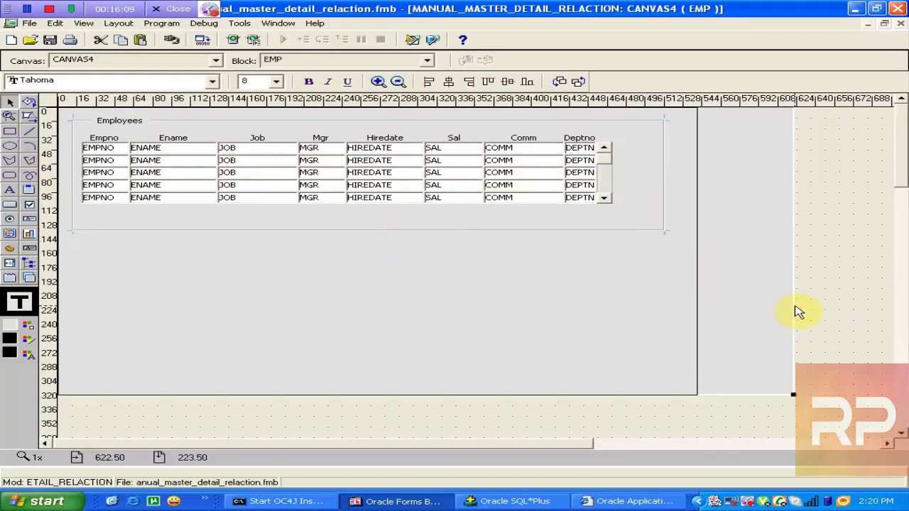
click(698, 292)
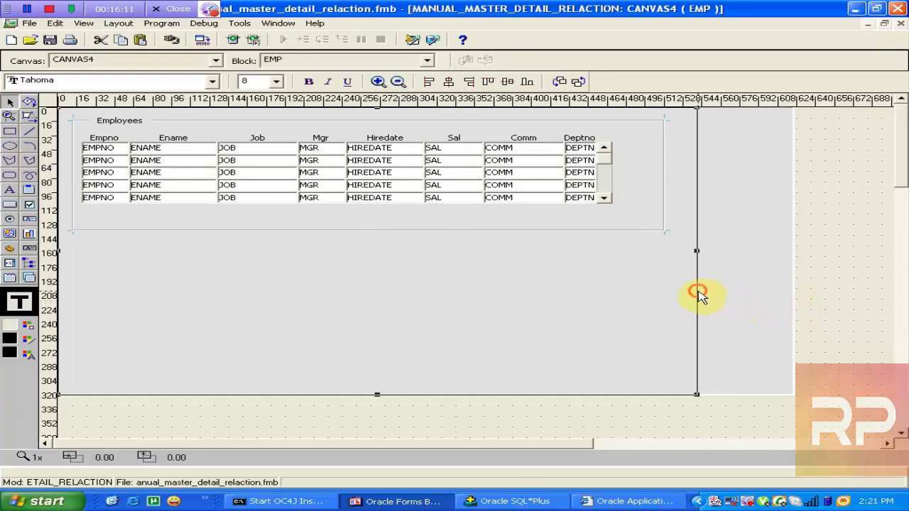
click(629, 501)
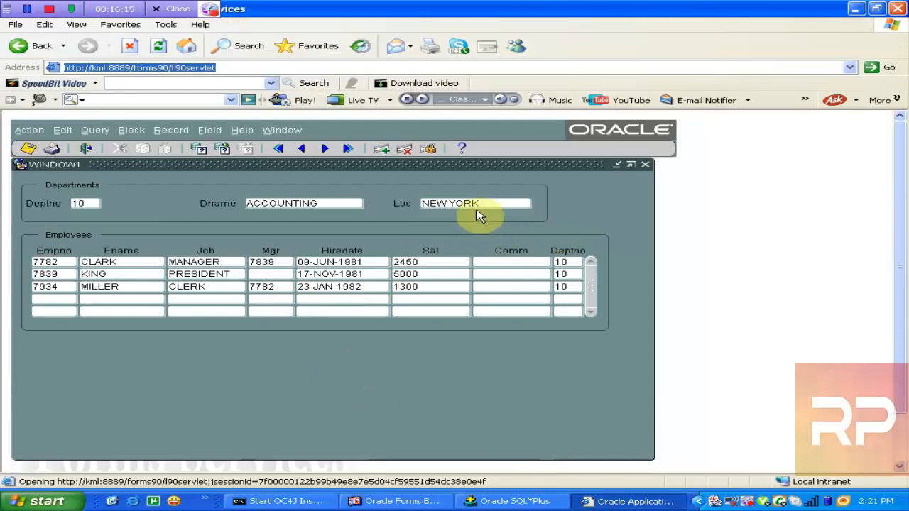
click(401, 501)
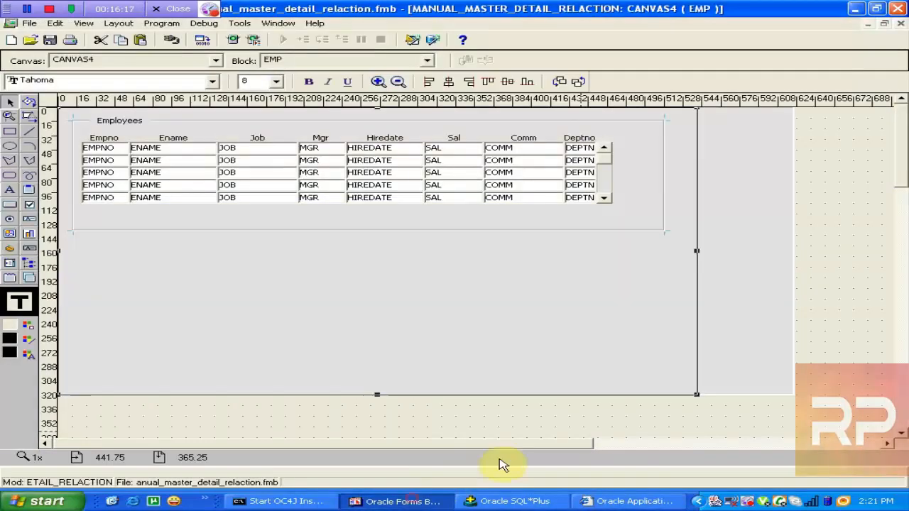
drag(696, 396, 506, 264)
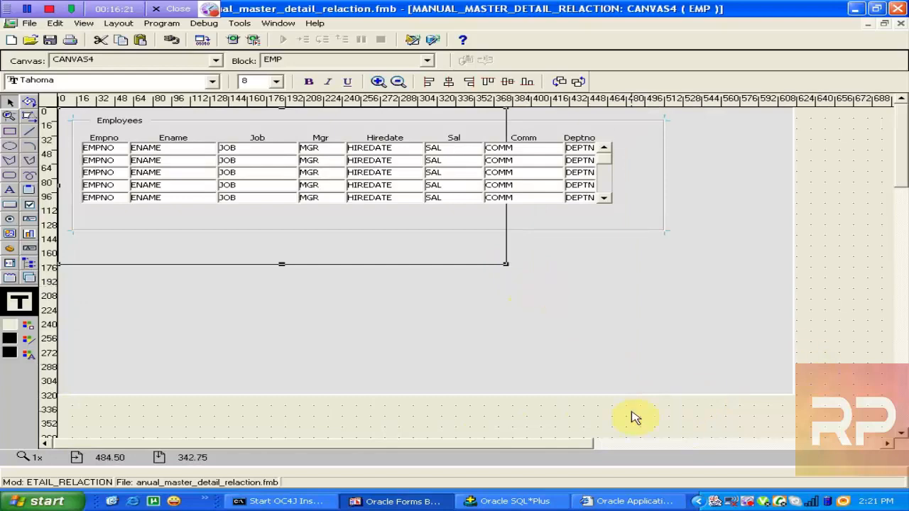
Switch to the browser, exit the running master-detail form, and return to Forms Builder.
click(631, 501)
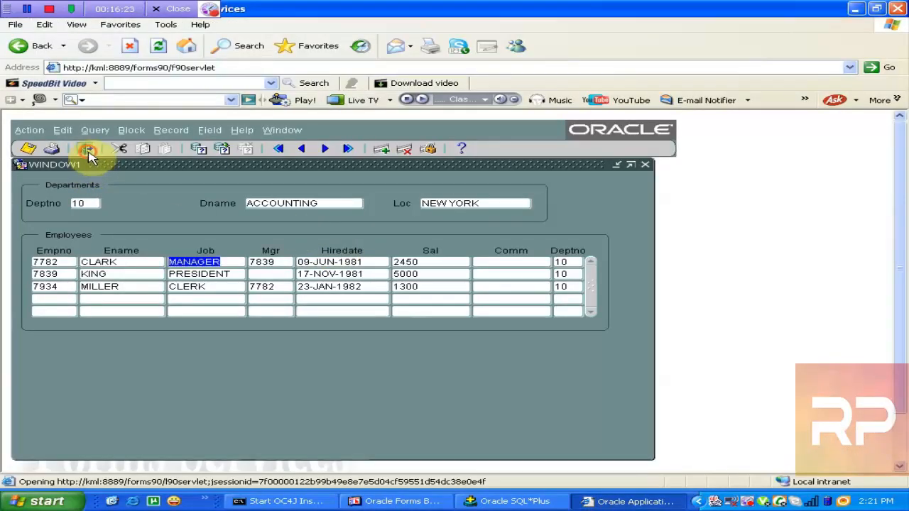
click(421, 501)
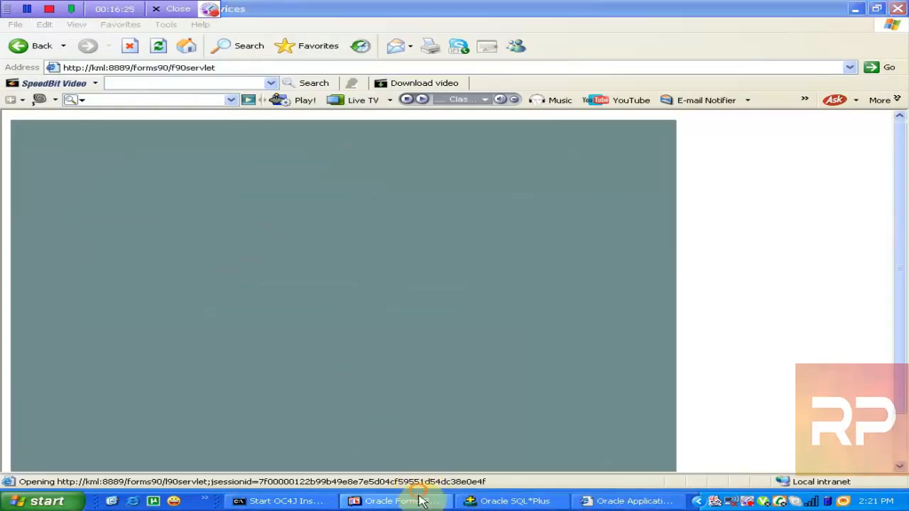
click(397, 501)
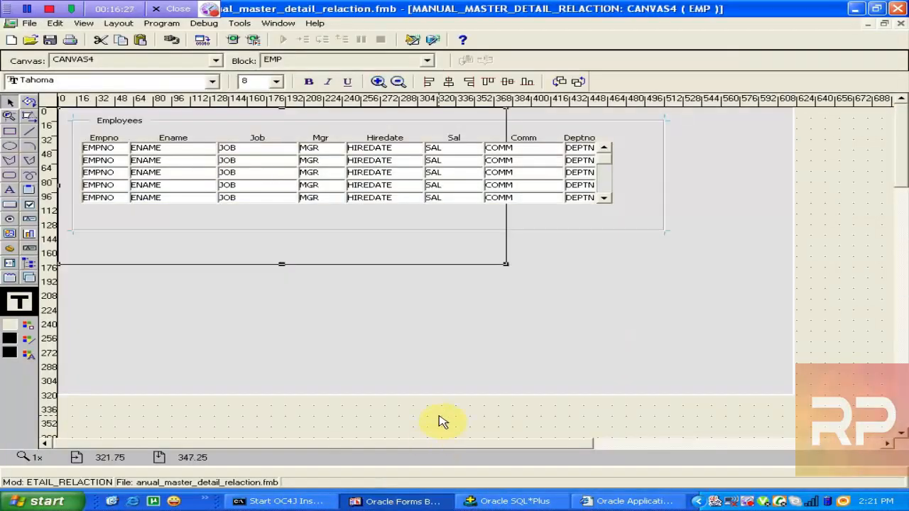
Save, compile and run the form, view the Employees block in the browser, and close the browser window.
key(ctrl+s)
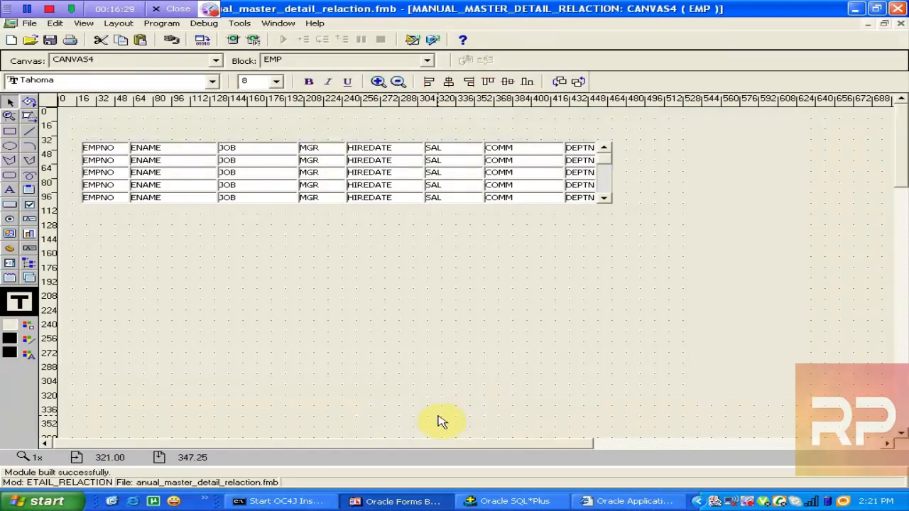
key(ctrl+t)
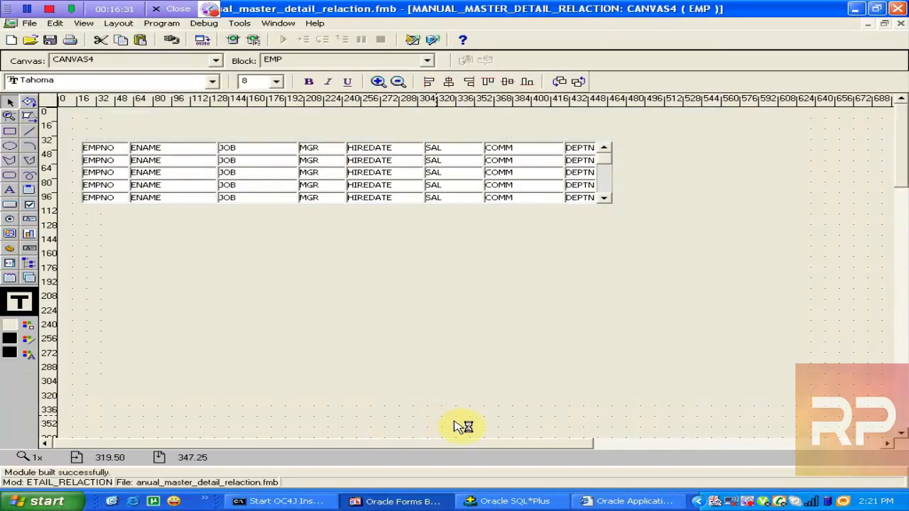
click(625, 503)
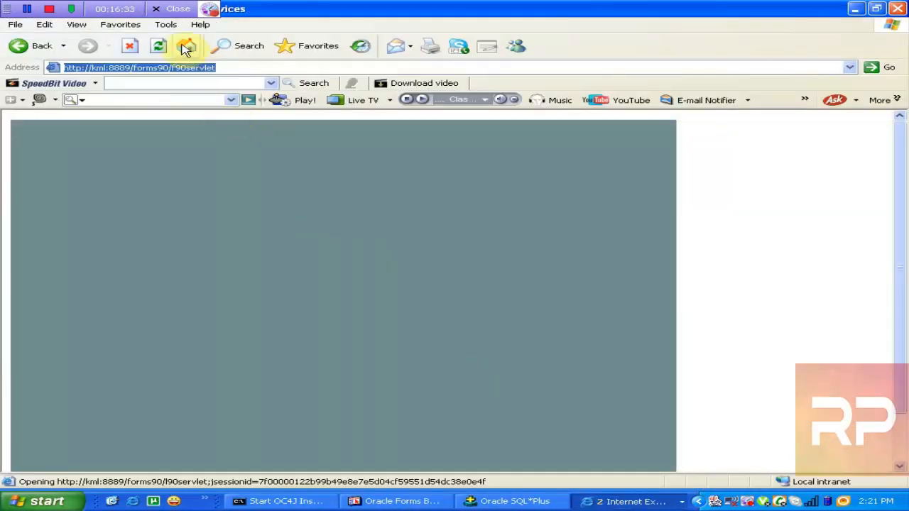
click(614, 501)
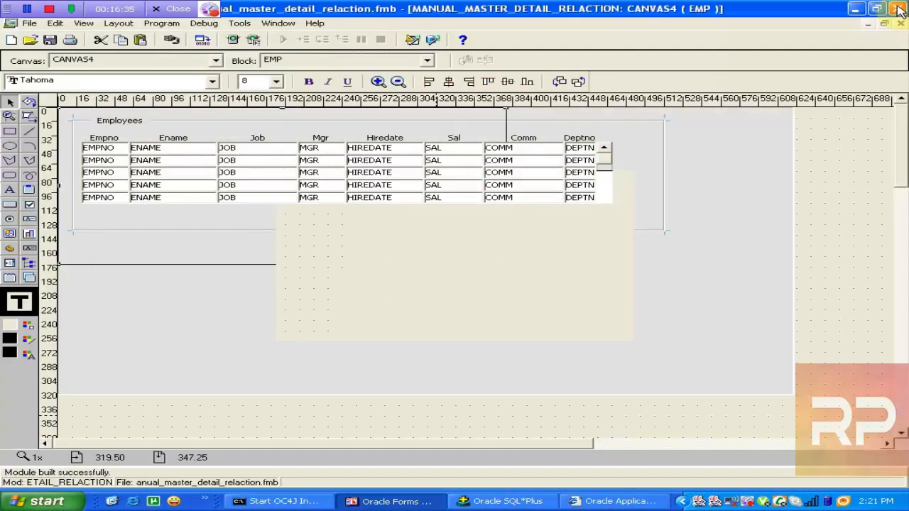
click(624, 501)
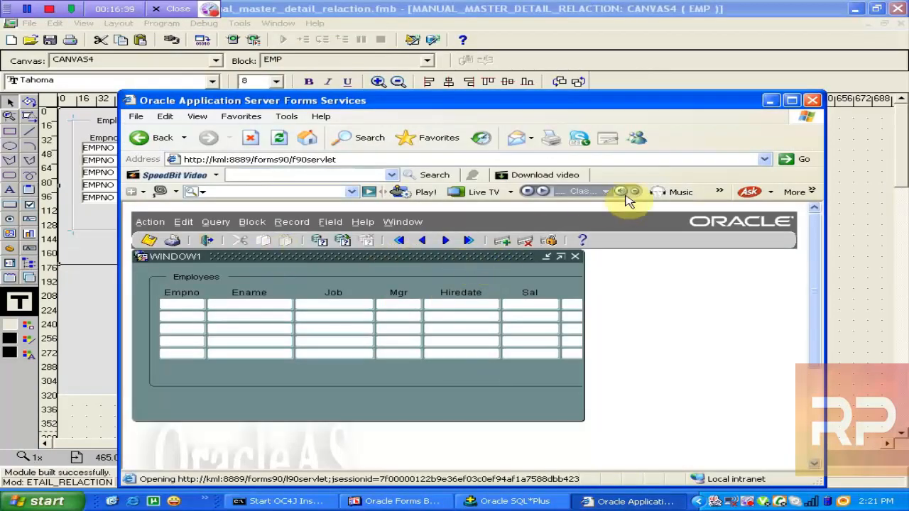
click(811, 103)
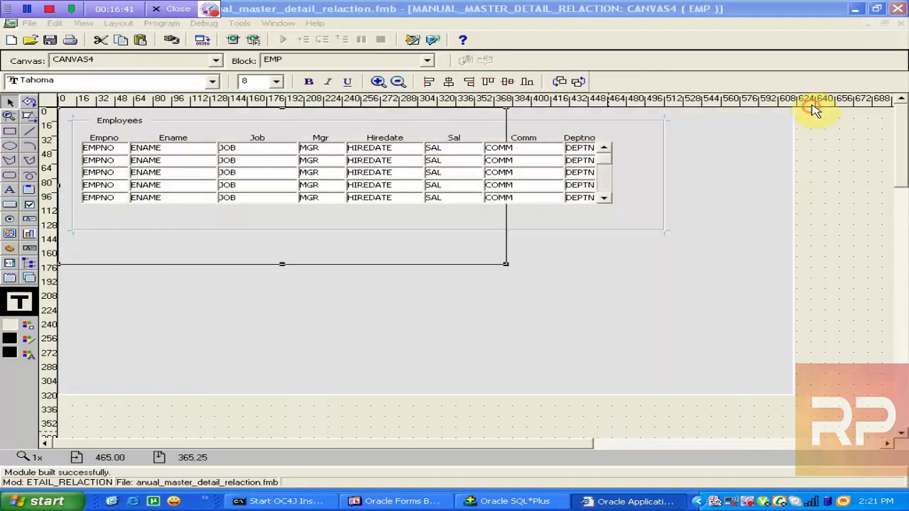
Enlarge the canvas view to about 608 by 277 and save the form module.
drag(505, 265, 777, 359)
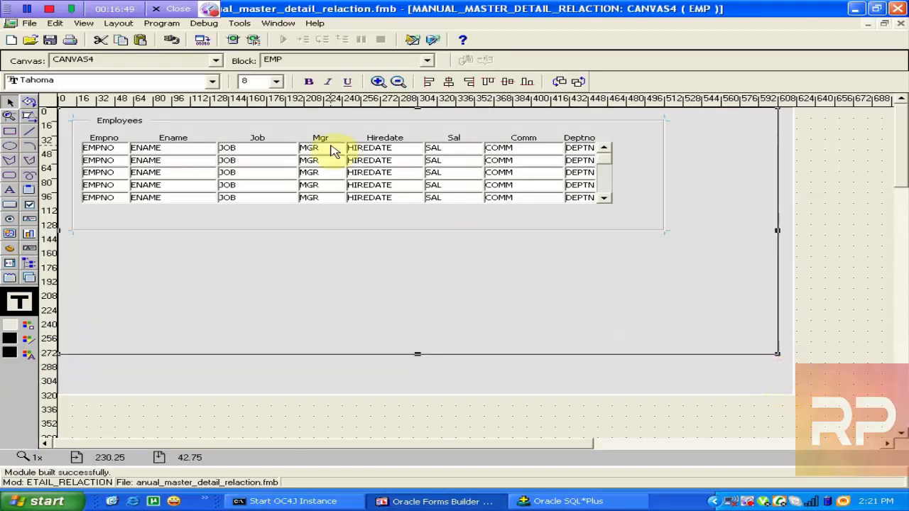
click(50, 40)
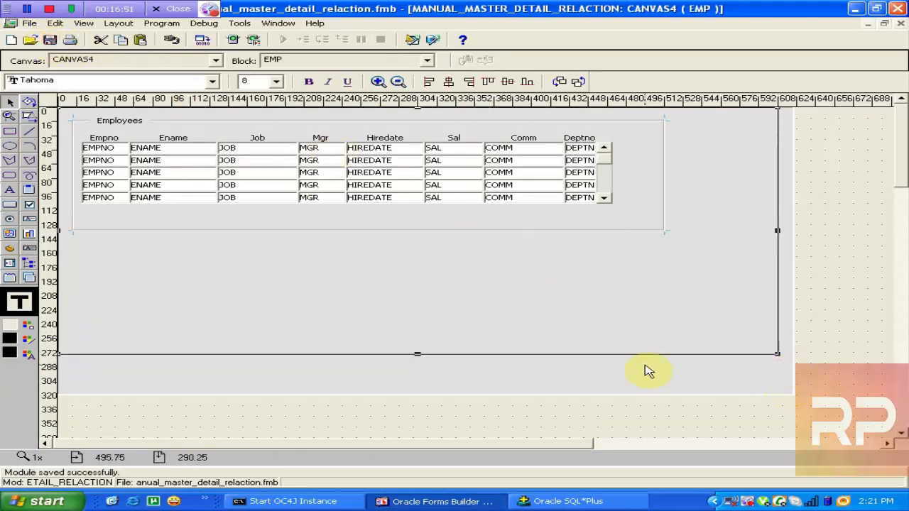
Shrink the canvas to about 550 by 217, run the form to view it in a maximized browser, and return to Forms Builder.
click(792, 399)
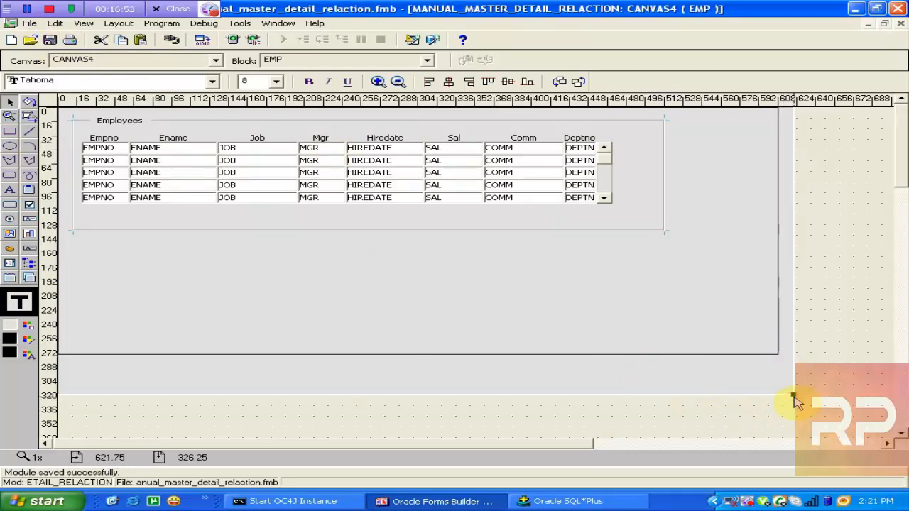
drag(794, 398, 710, 304)
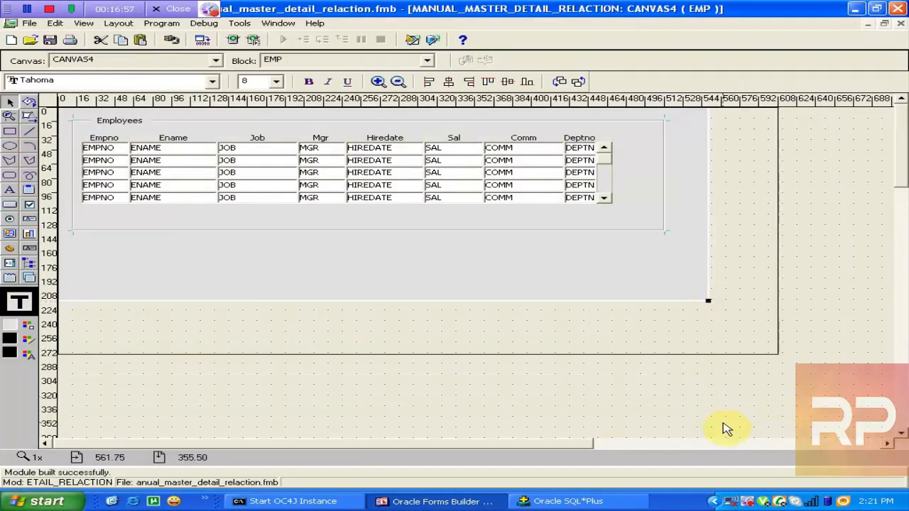
click(238, 41)
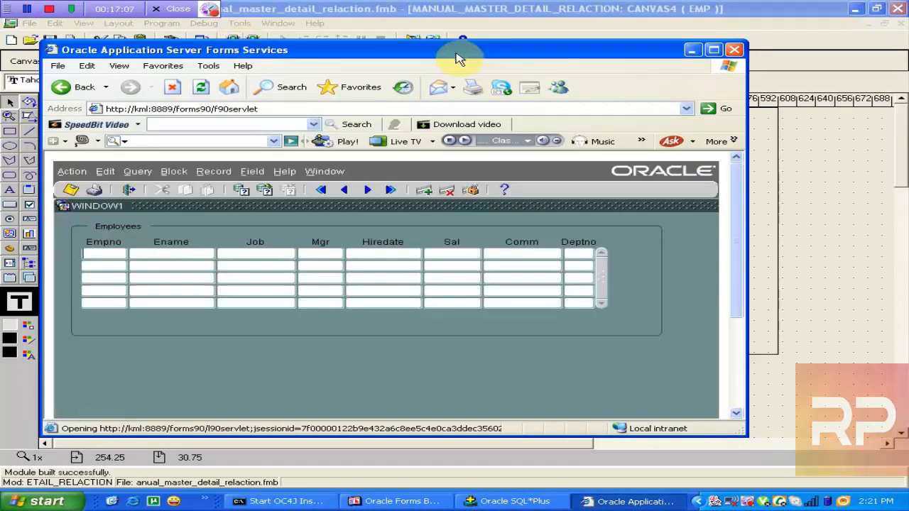
double_click(458, 59)
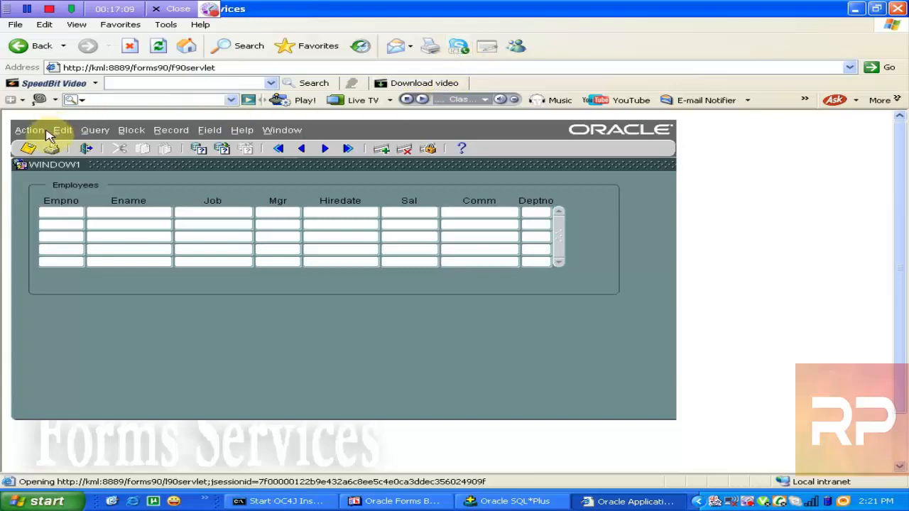
click(400, 503)
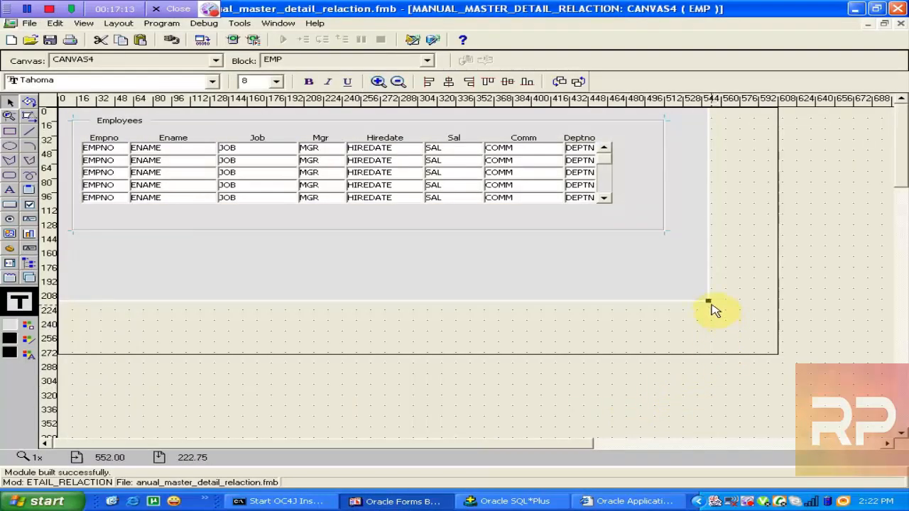
Exit the running form and try to compile the module with the canvas shrunk to about 220 by 146.
drag(709, 302, 320, 240)
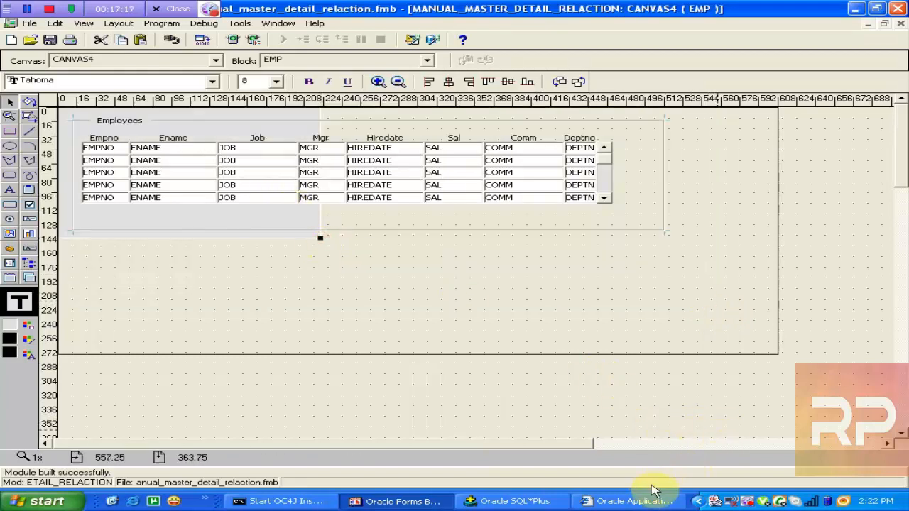
click(630, 501)
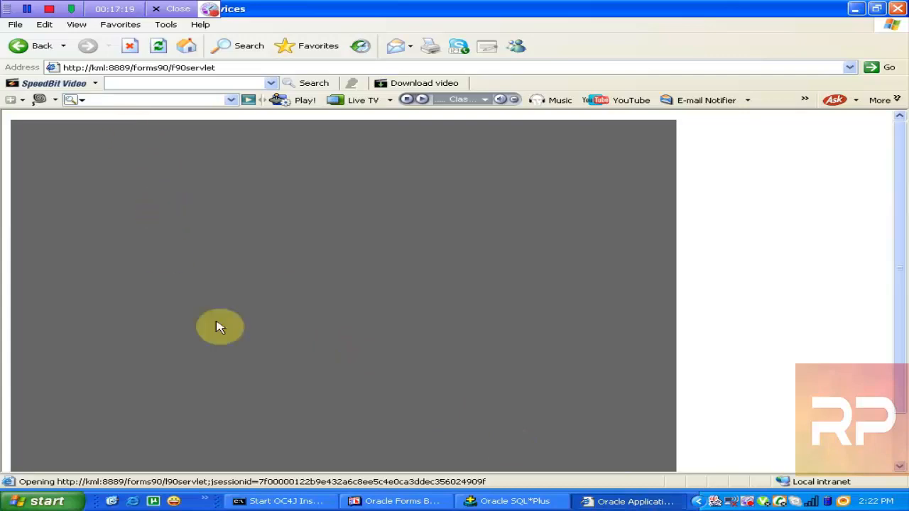
click(375, 504)
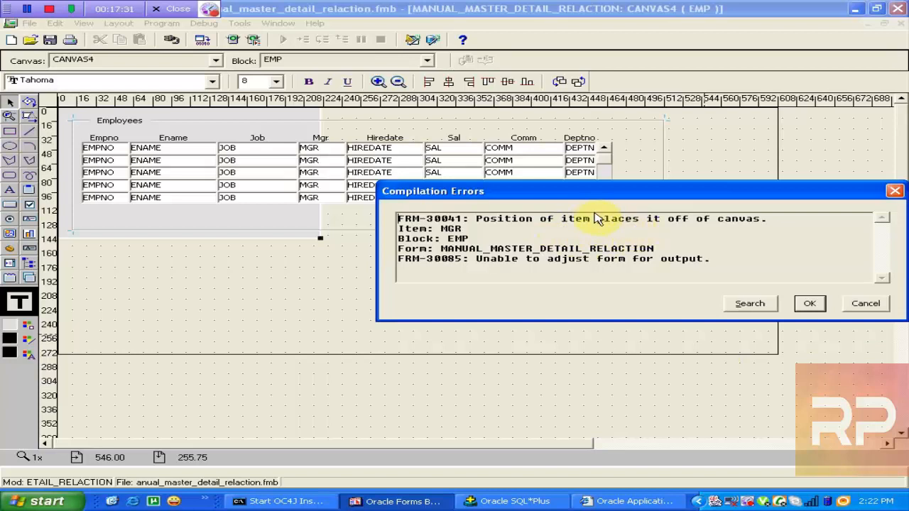
click(809, 303)
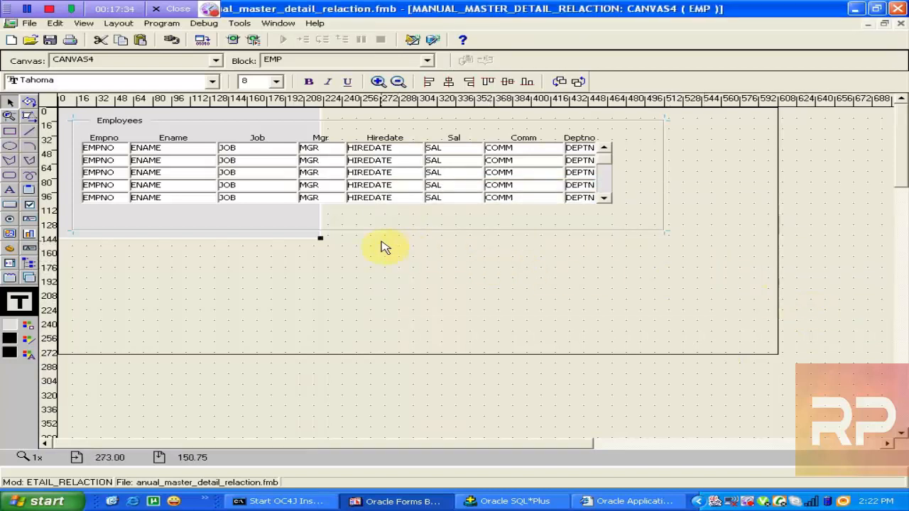
Enlarge the canvas to about 545 by 179 so it covers all employee fields, then save and compile the module.
drag(321, 237, 712, 303)
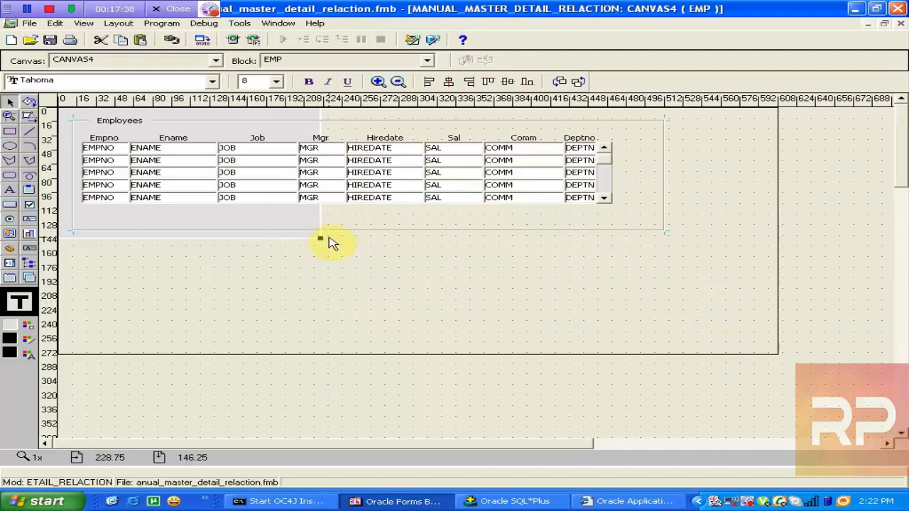
drag(320, 239, 704, 270)
key(ctrl+s)
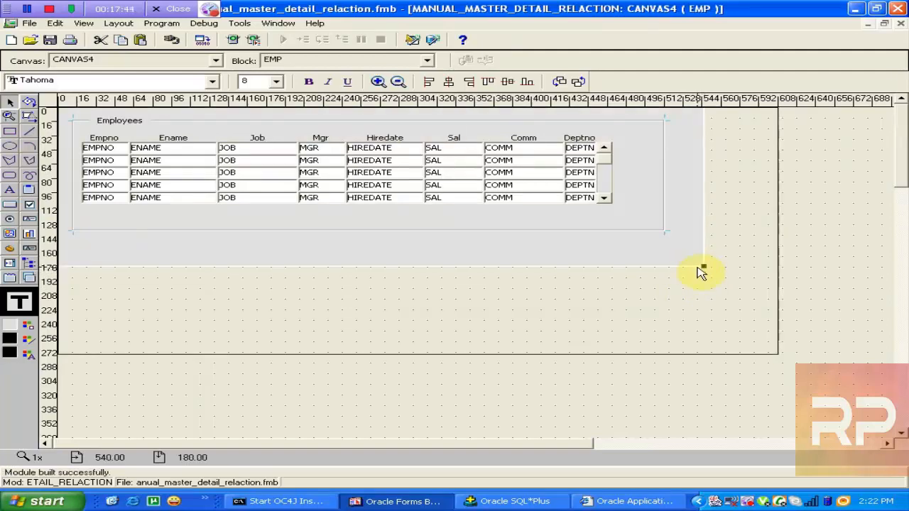
Switch to the browser and reload the form page to view the recompiled form.
click(632, 502)
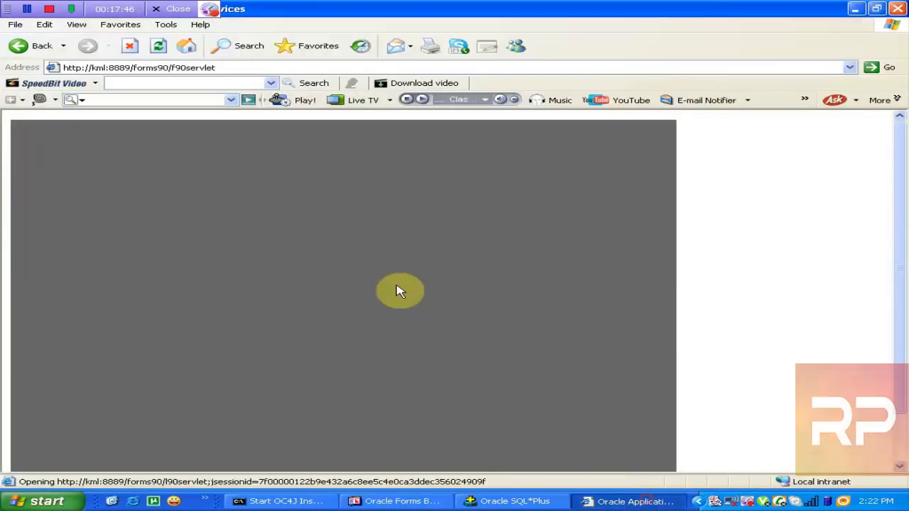
click(105, 69)
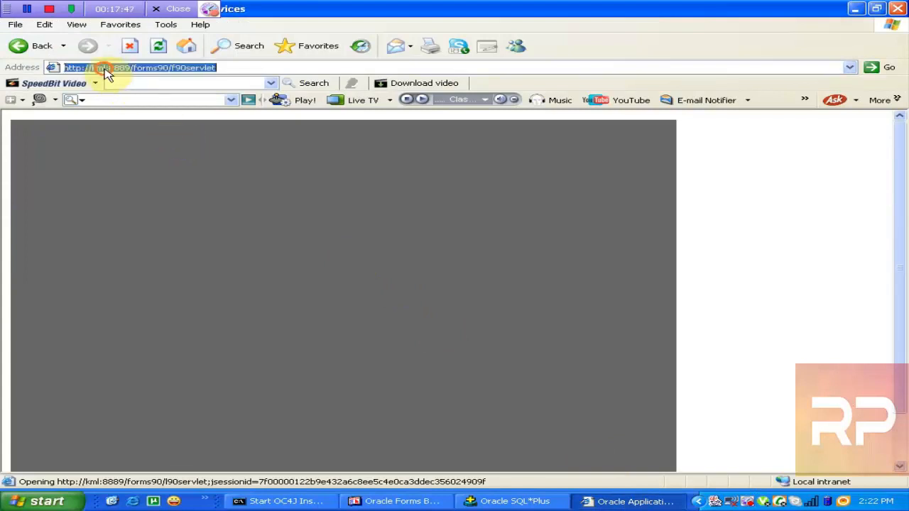
click(164, 52)
click(417, 293)
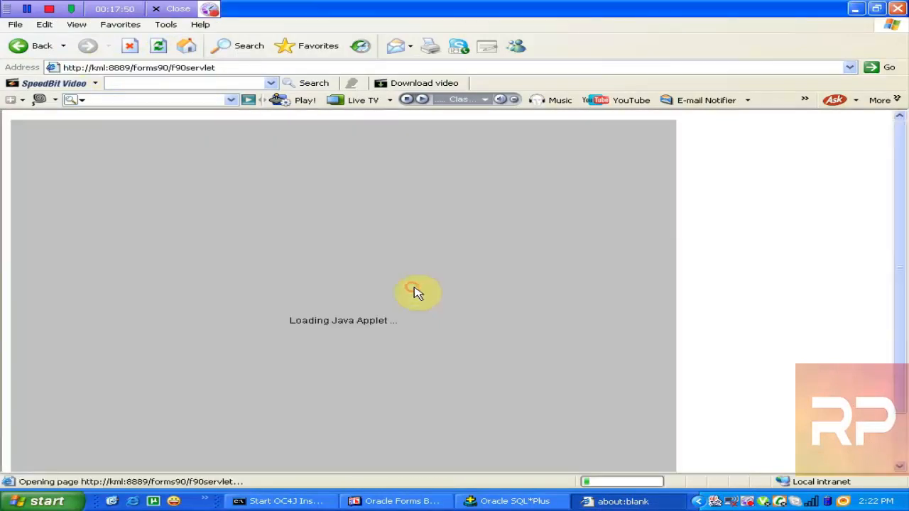
Return to Forms Builder, enlarge the canvas to about 616 by 291 so it extends past the view, and save the module.
click(389, 501)
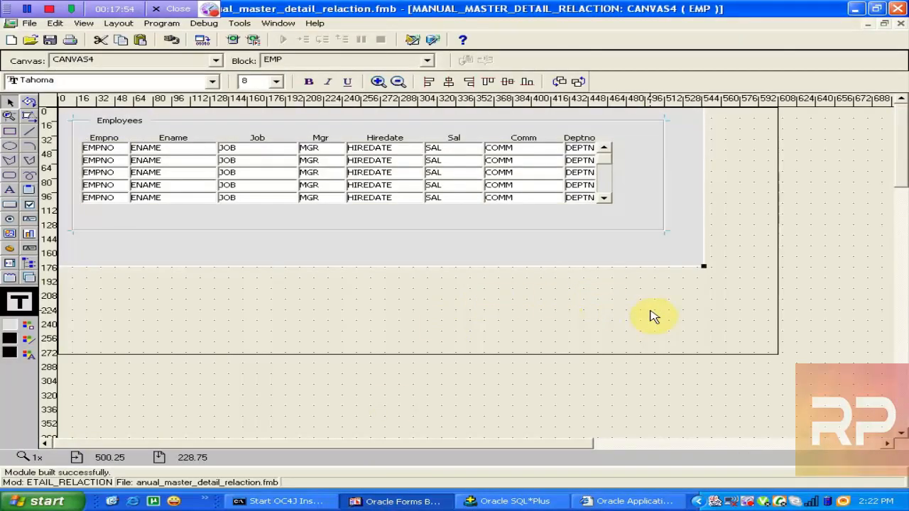
drag(703, 267, 787, 367)
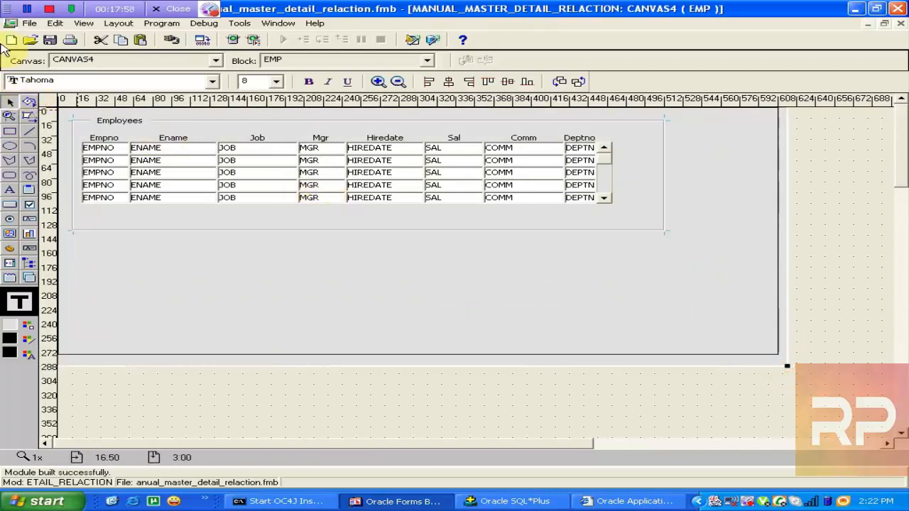
click(51, 40)
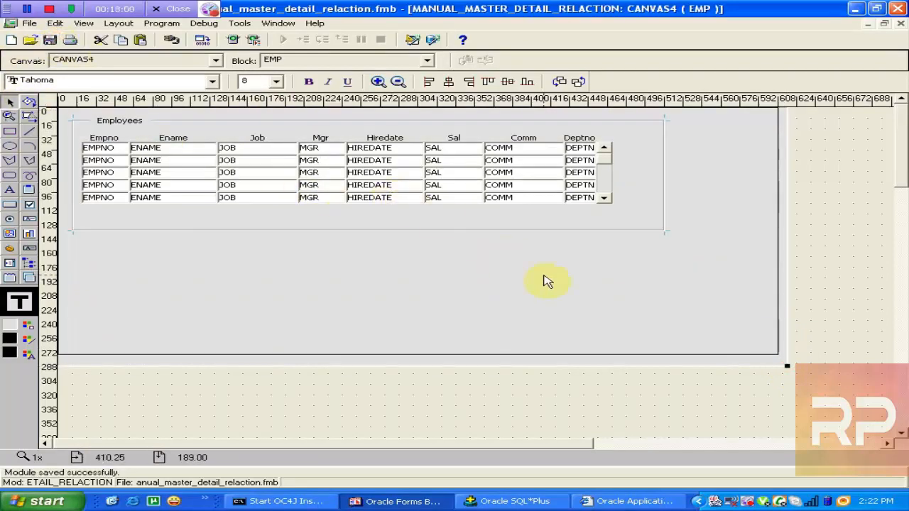
Enlarge CANVAS4 to about 655 by 350 so it extends well past the view.
drag(790, 371, 829, 419)
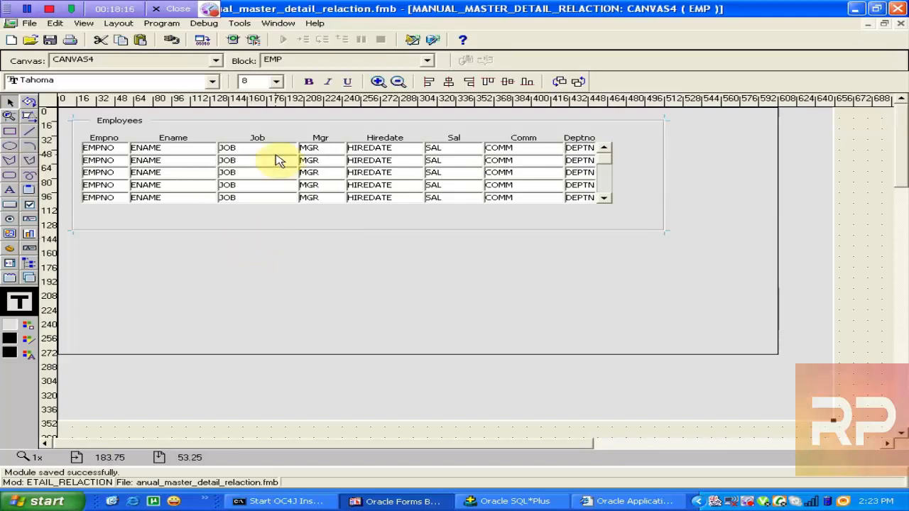
click(128, 121)
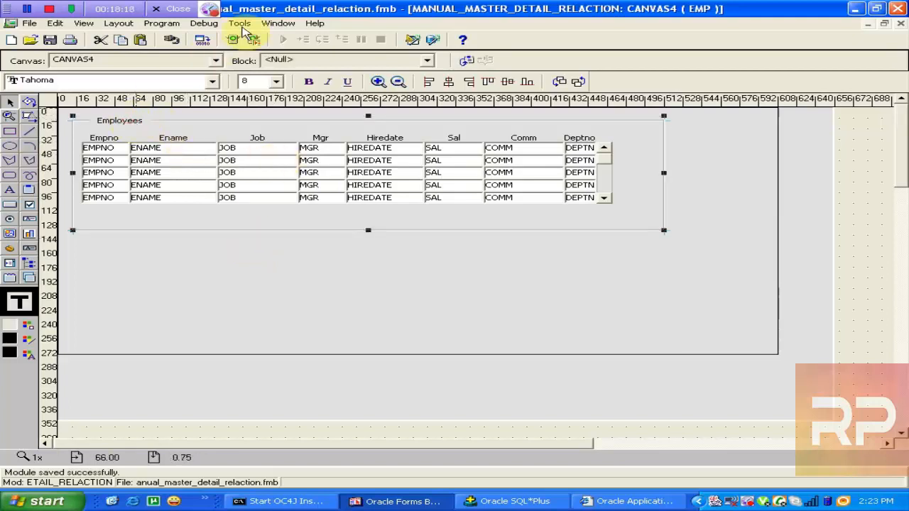
click(240, 23)
click(250, 39)
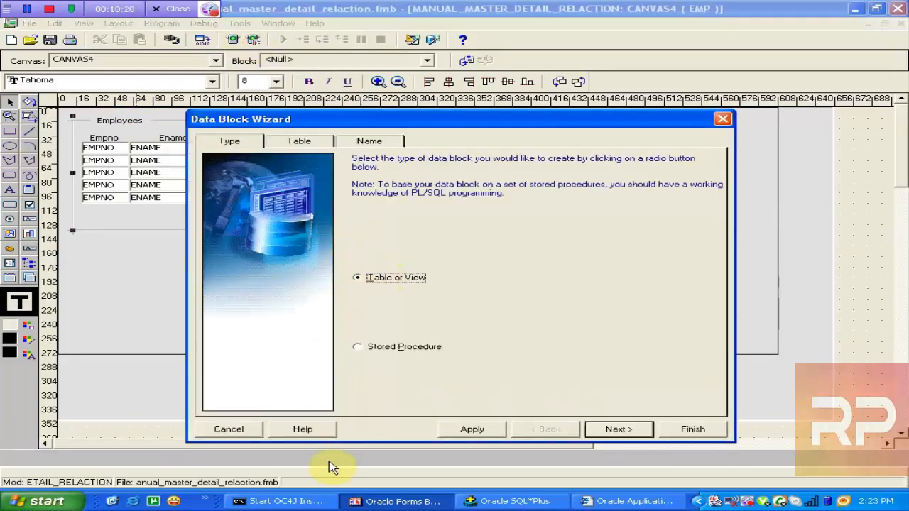
click(242, 428)
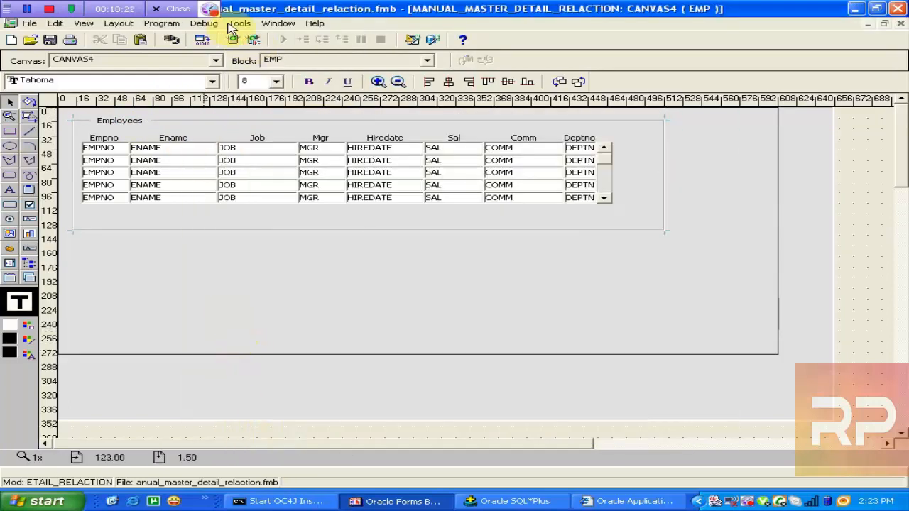
Start a new data block based on the dept table and include all its columns: DEPTNO, DNAME and LOC.
click(277, 24)
mouse_move(243, 21)
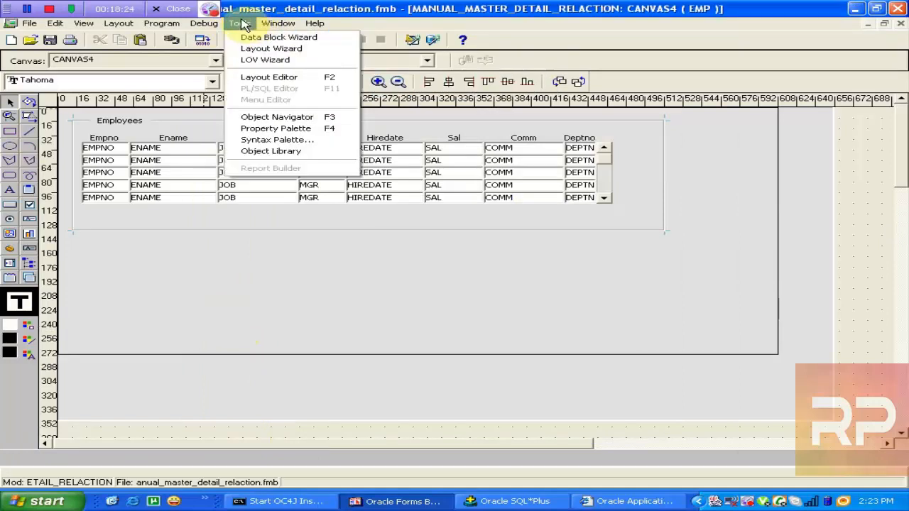
click(258, 38)
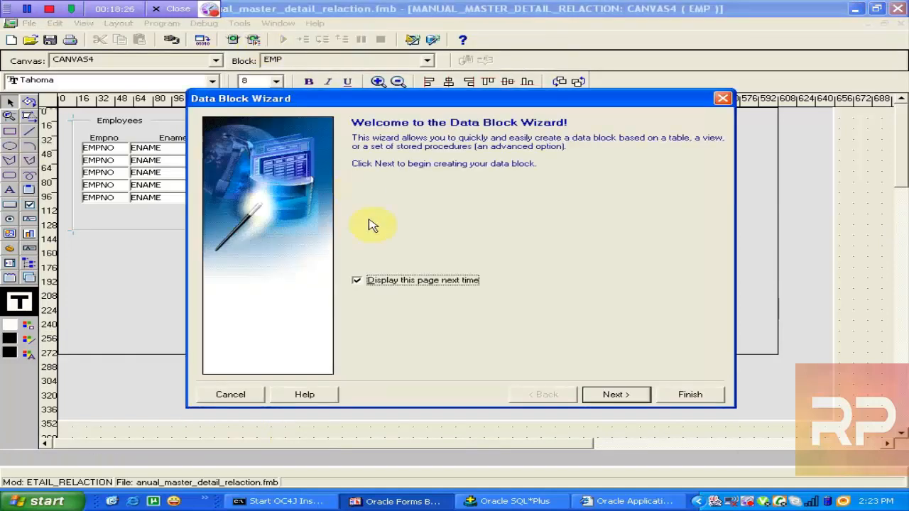
click(622, 399)
click(623, 399)
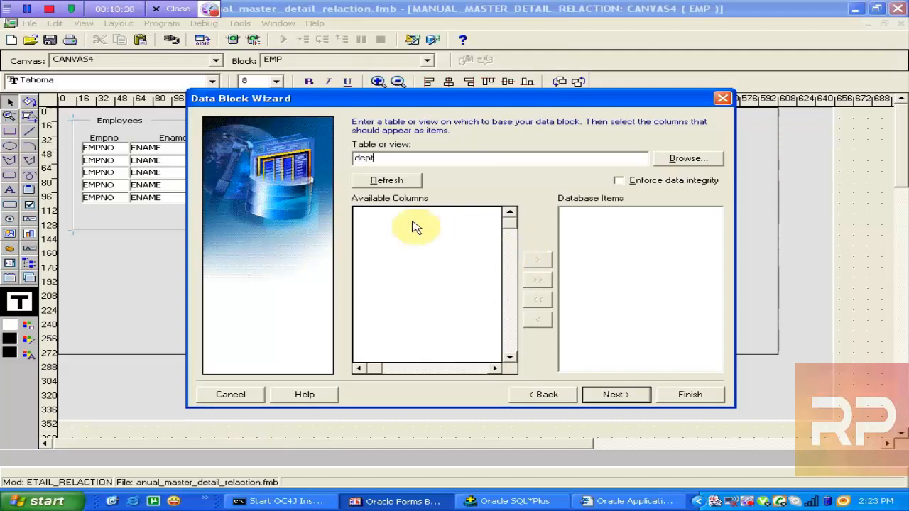
click(382, 182)
click(537, 281)
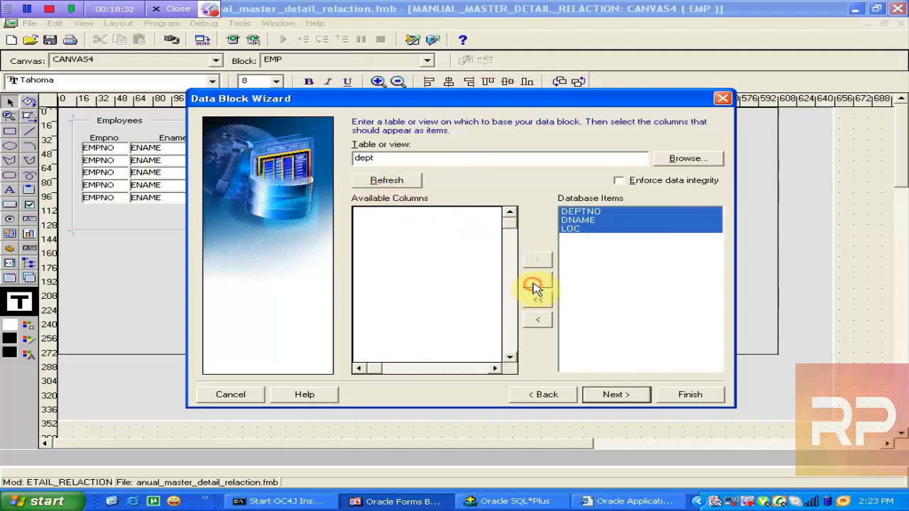
Create the block with the name DEPT and no master-detail relationship, continuing to the Layout Wizard.
click(622, 399)
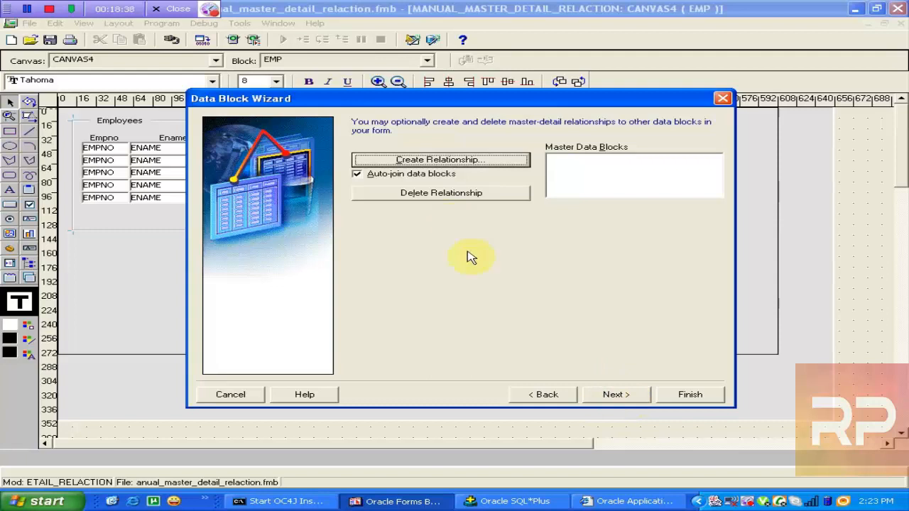
click(616, 401)
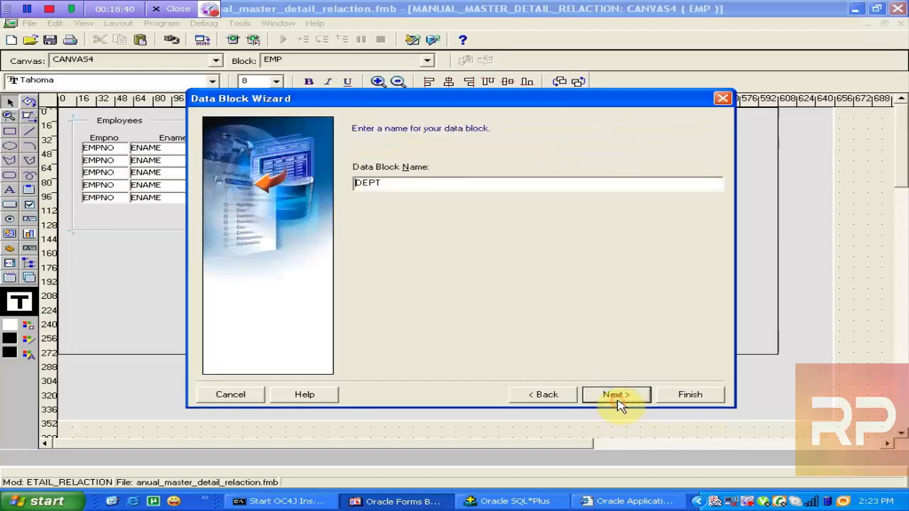
click(617, 402)
click(703, 398)
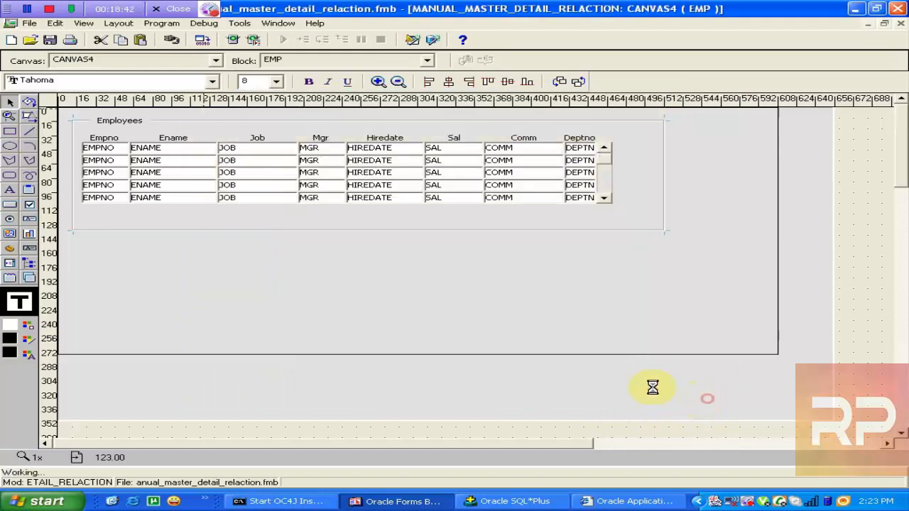
Lay out the DEPT block on CANVAS4, displaying DEPTNO, DNAME and LOC in Form style.
click(613, 399)
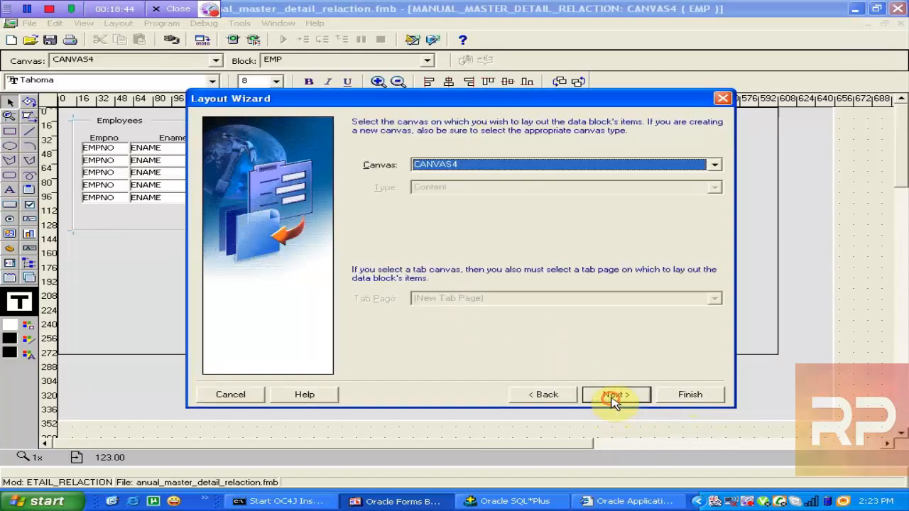
click(613, 399)
click(537, 263)
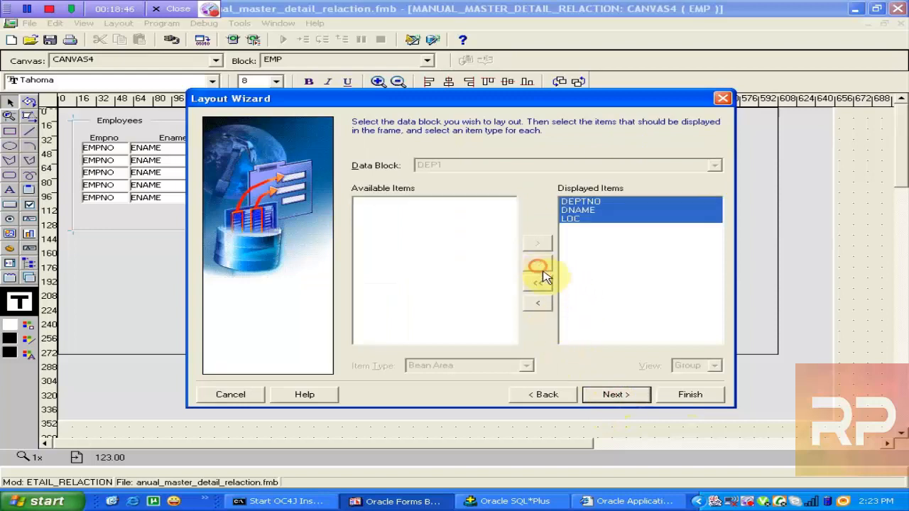
click(615, 394)
click(614, 396)
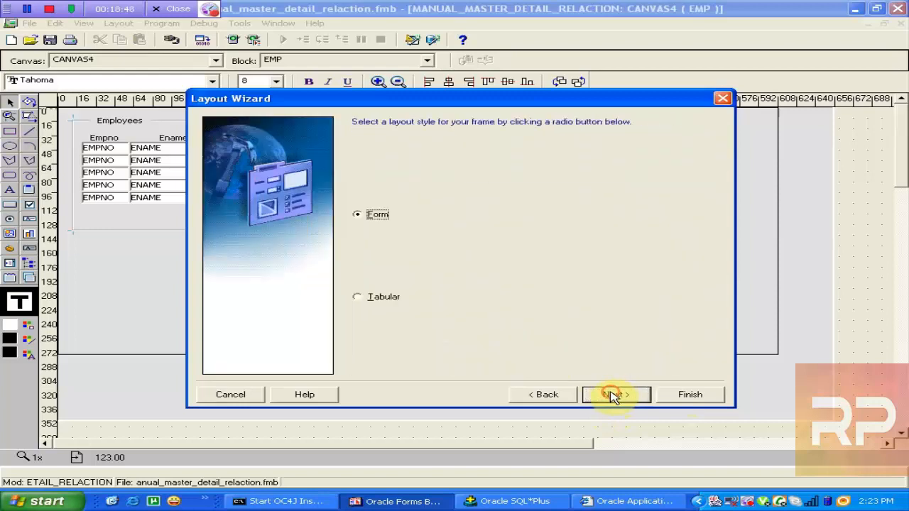
click(614, 394)
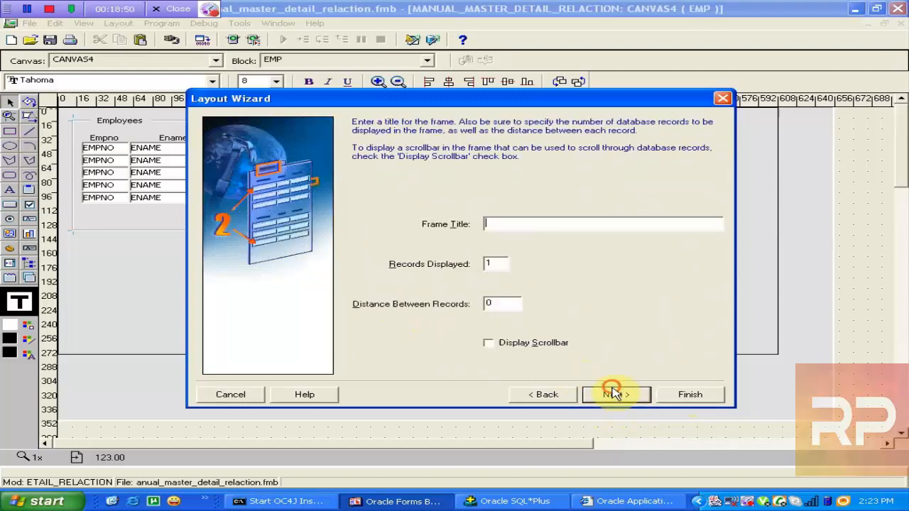
Create the DEPT layout frame titled Departments with one record displayed, then save the module.
click(567, 221)
text(Departments)
click(614, 394)
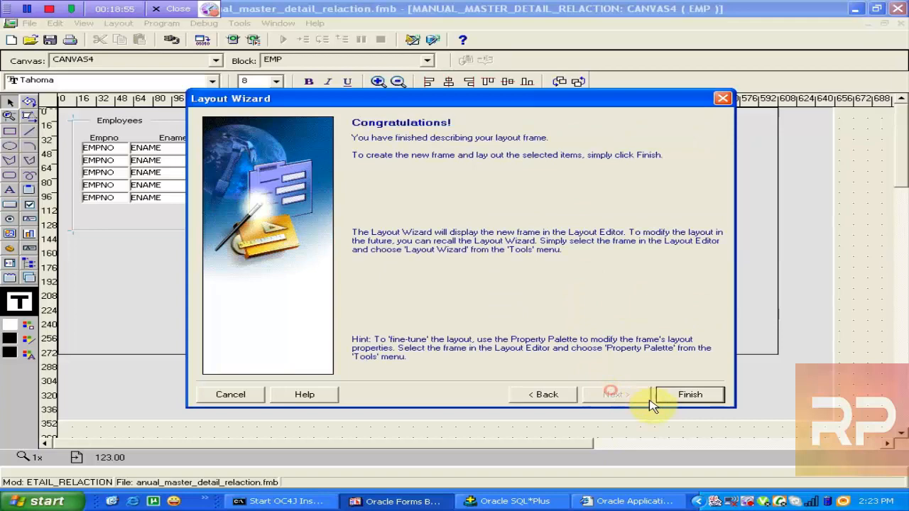
click(539, 396)
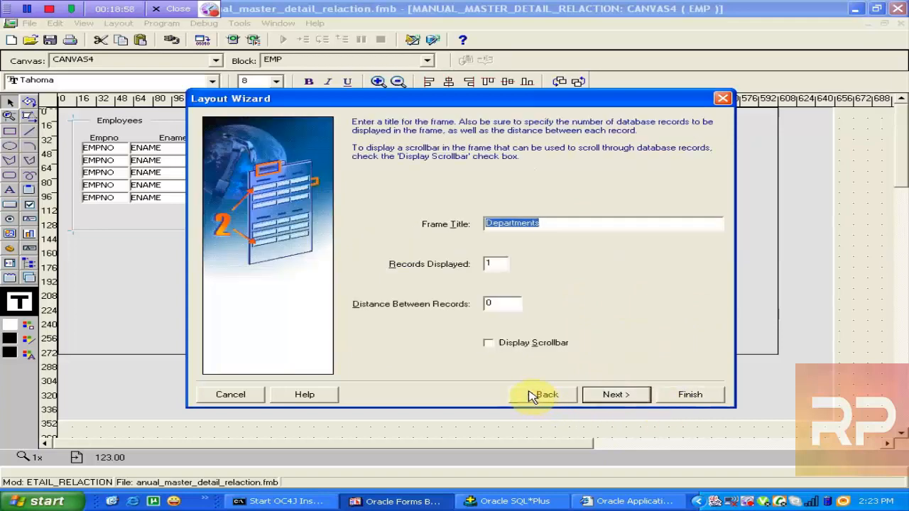
click(615, 394)
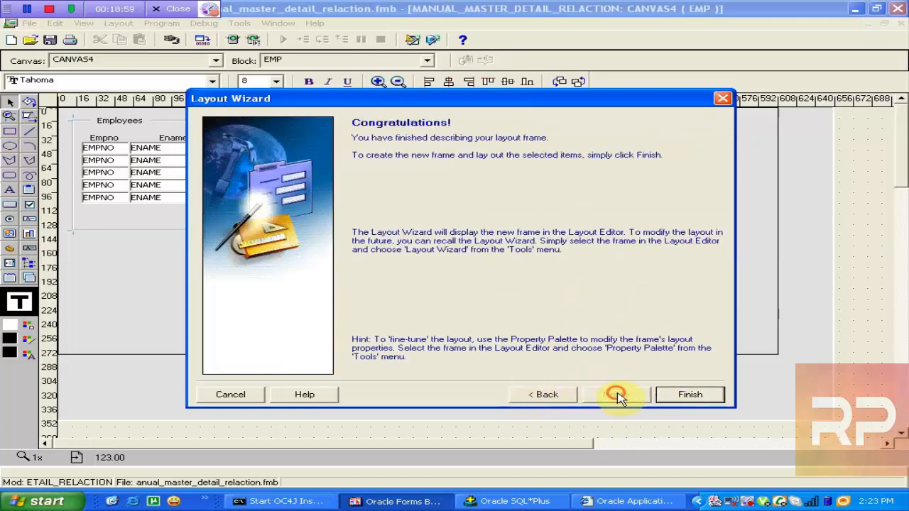
click(658, 395)
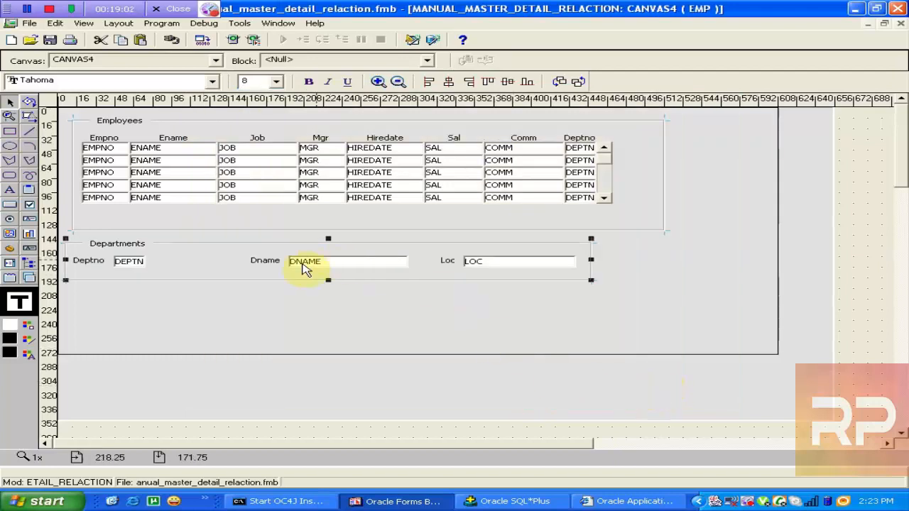
click(119, 124)
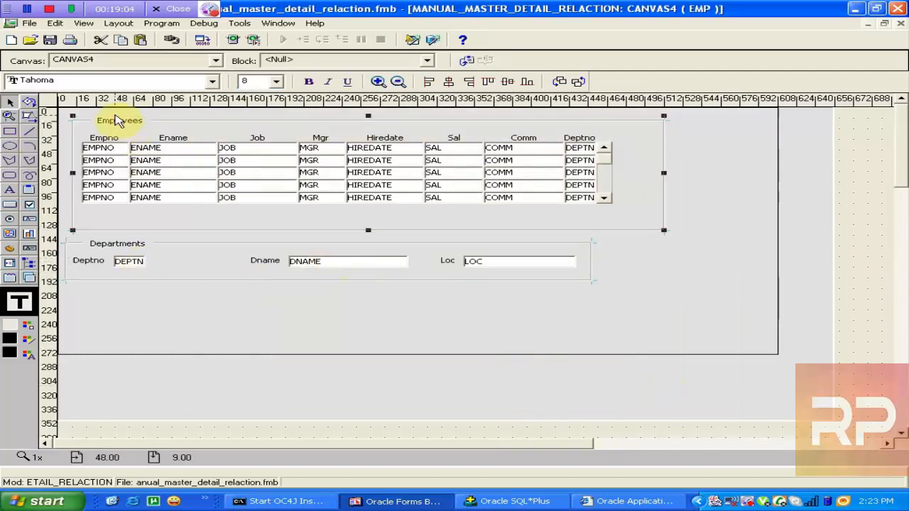
click(49, 39)
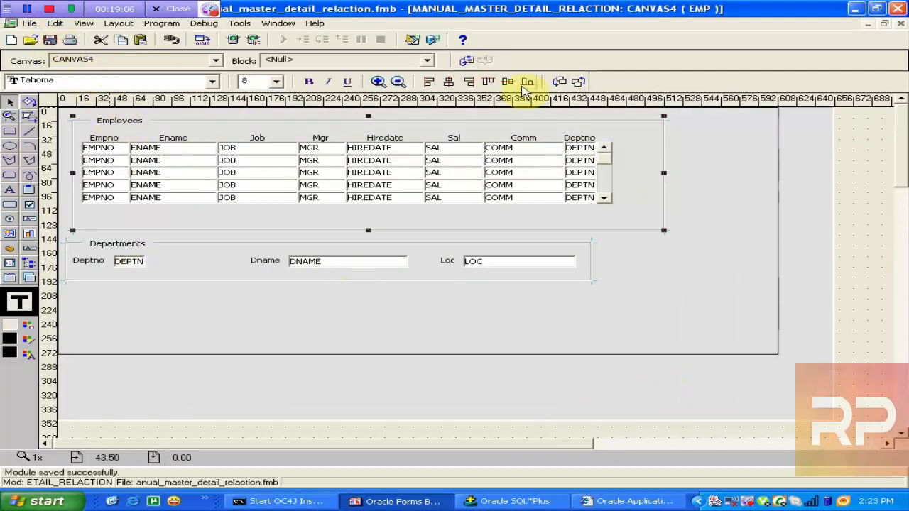
Return to the Object Navigator, move the DEPT data block above EMP and collapse the EMP block.
click(899, 25)
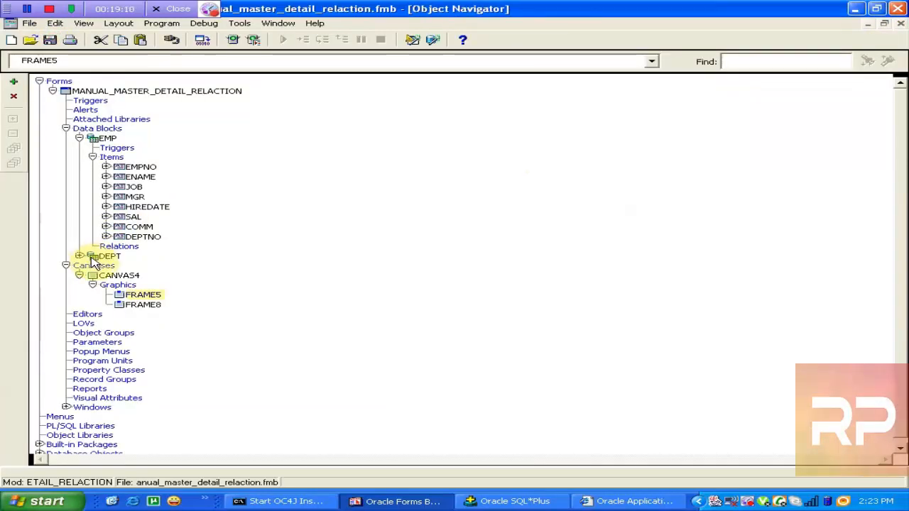
drag(92, 262, 92, 138)
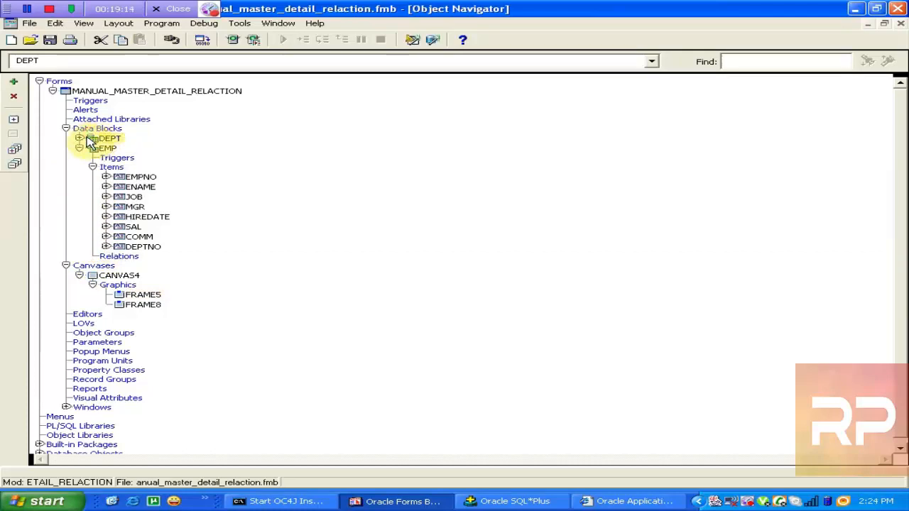
click(79, 149)
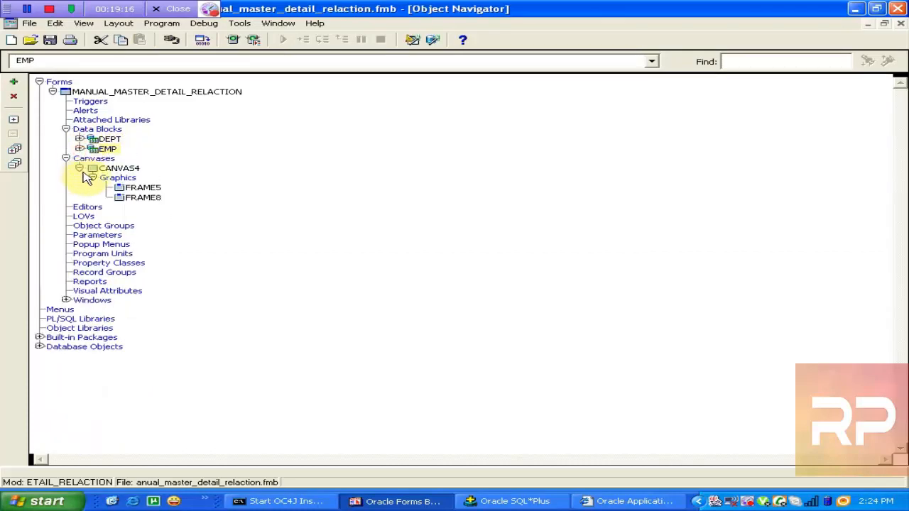
Reopen the CANVAS4 layout, place the Departments frame at the top with the Employees frame below it, and save the module.
double_click(90, 170)
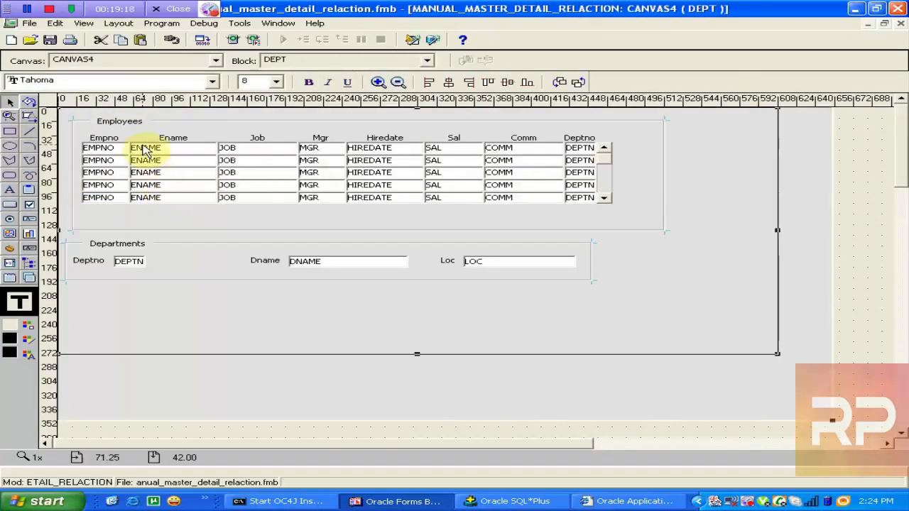
drag(128, 126, 168, 295)
drag(165, 333, 154, 328)
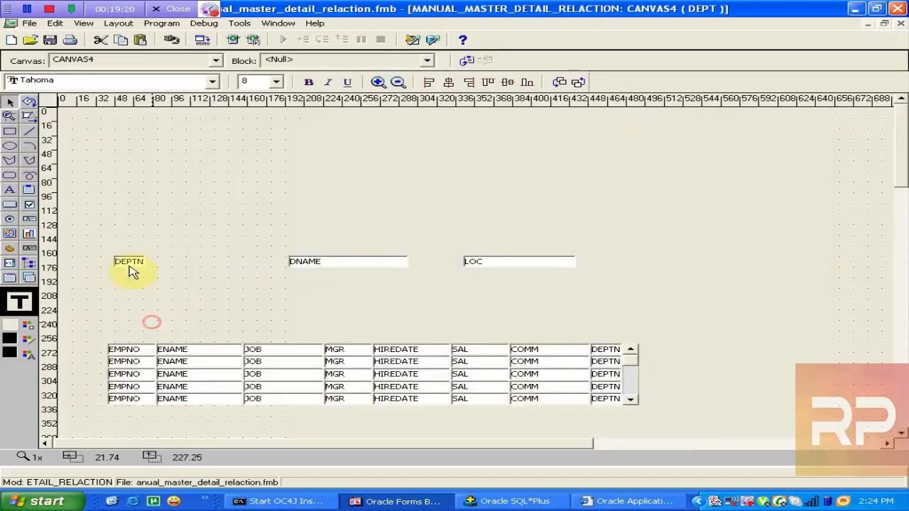
drag(119, 250, 120, 124)
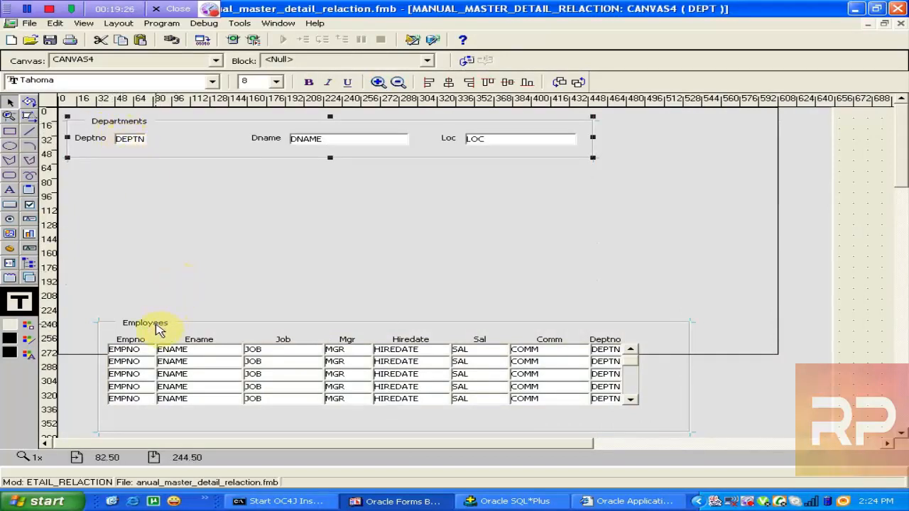
drag(158, 328, 130, 187)
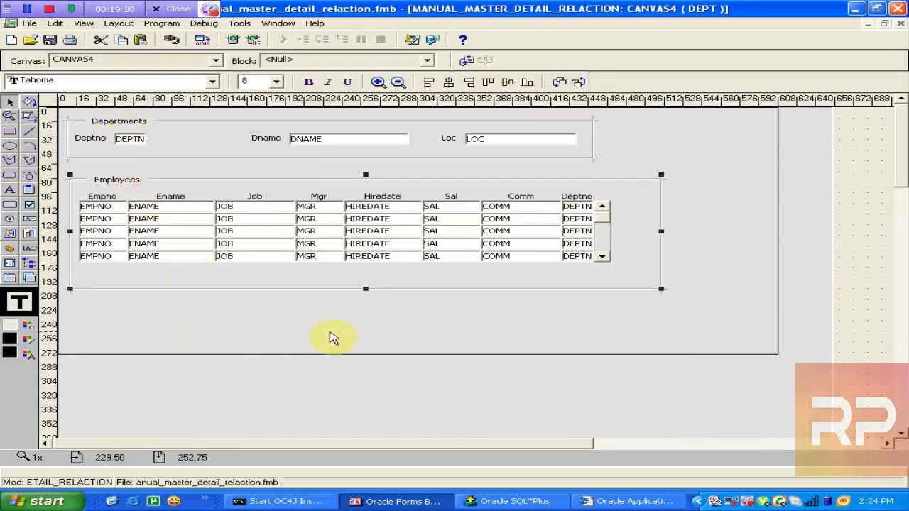
click(50, 40)
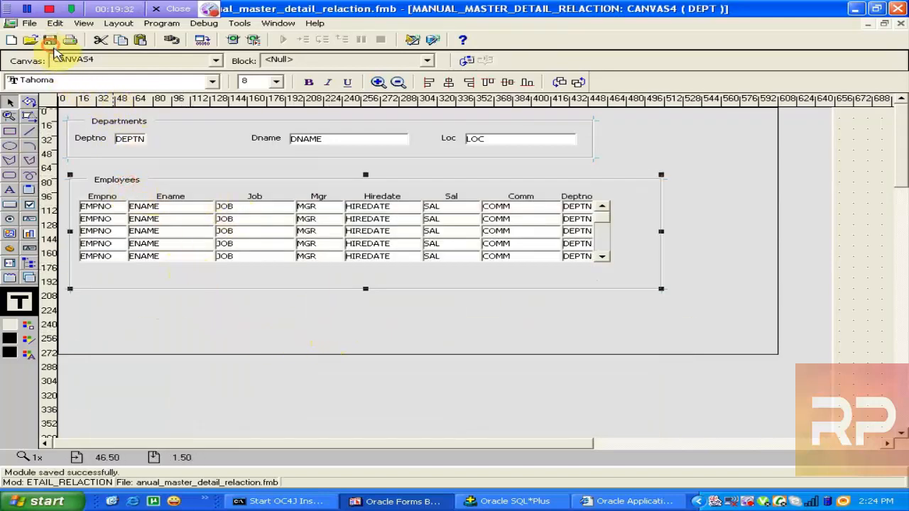
Make the titles of the Departments and Employees frames bold.
click(135, 137)
click(141, 121)
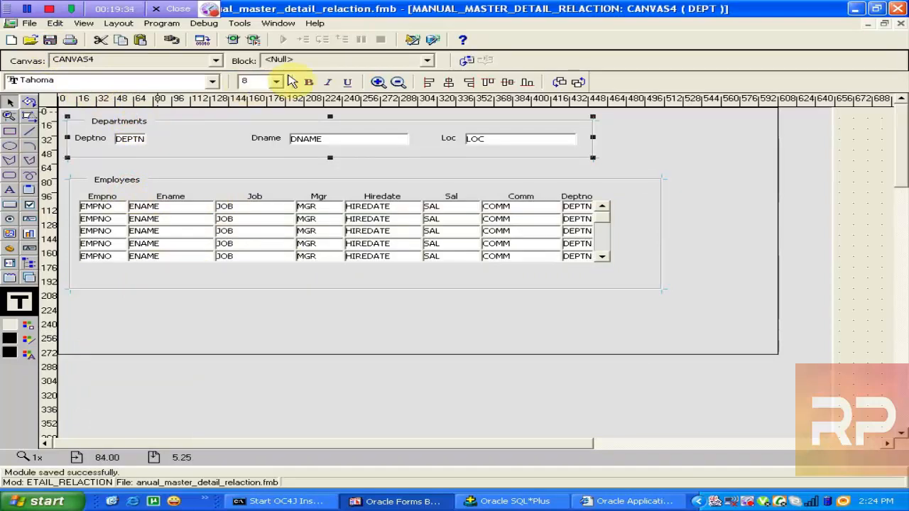
click(308, 81)
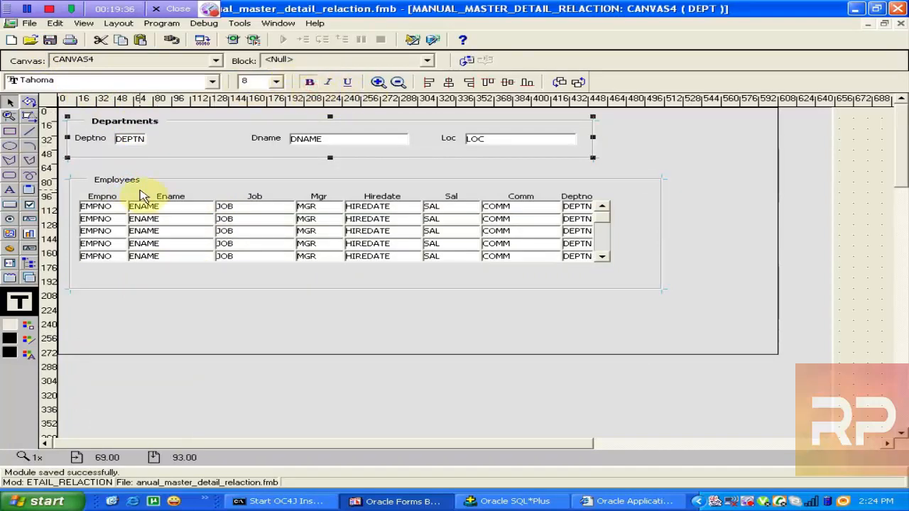
click(132, 179)
click(315, 83)
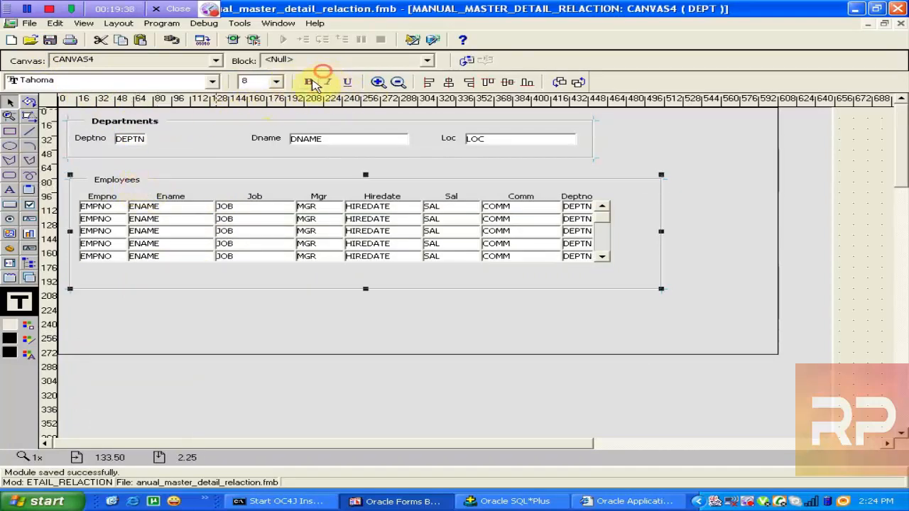
Set the text colour of the SAL item in the Employees frame to red.
click(27, 341)
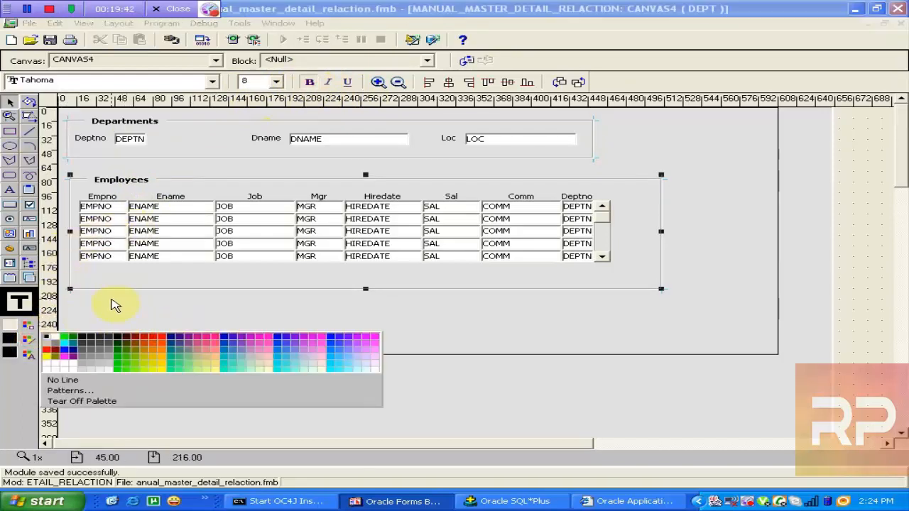
click(178, 258)
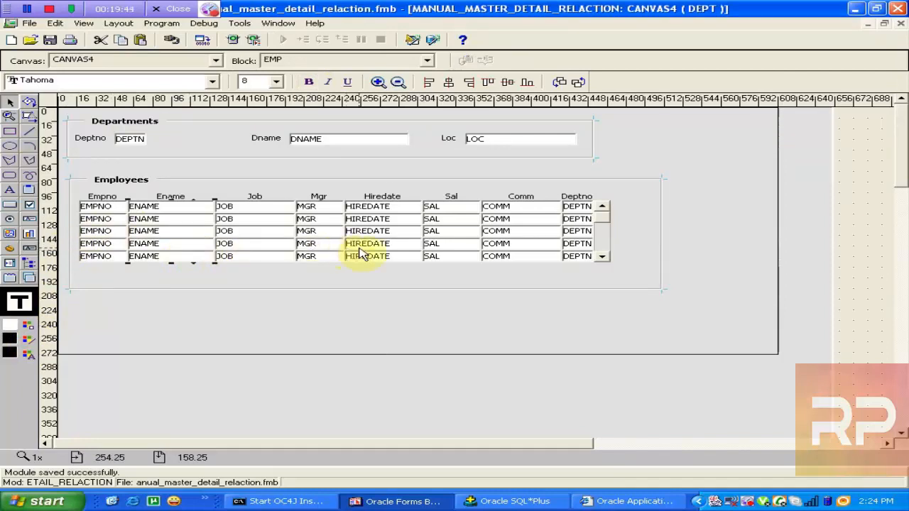
click(454, 248)
click(28, 354)
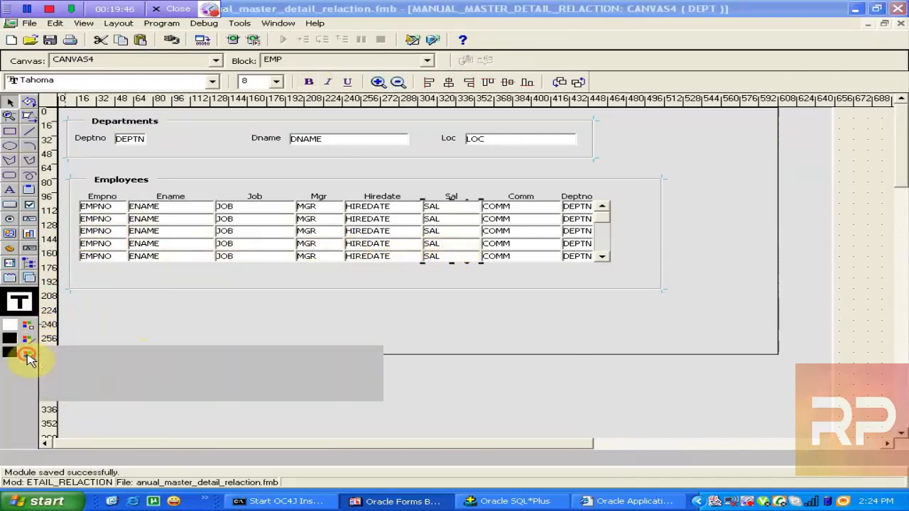
click(56, 367)
click(289, 365)
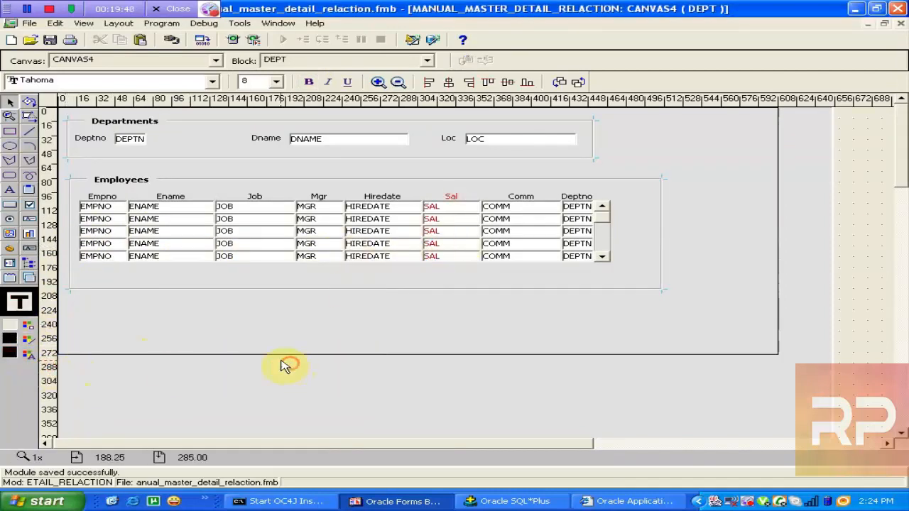
Make the SAL item's text bold in the Employees frame and save the module.
click(446, 246)
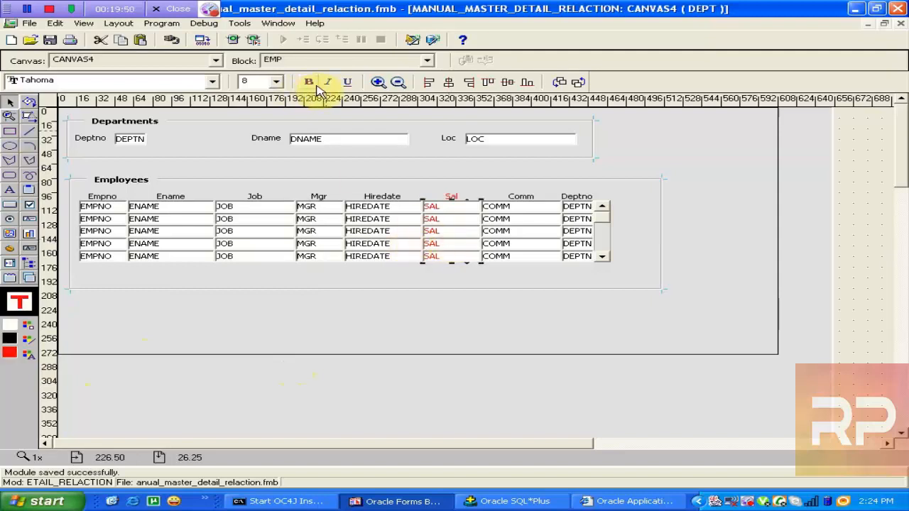
click(310, 83)
click(57, 40)
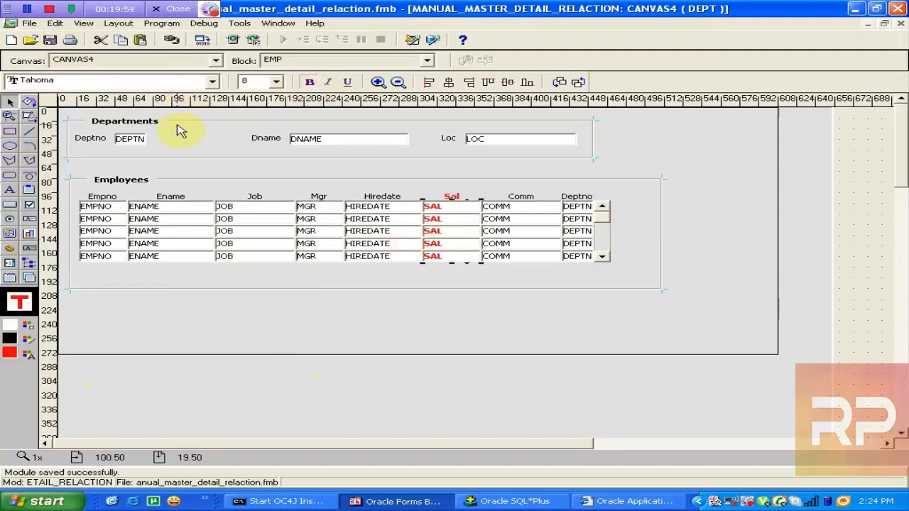
click(408, 122)
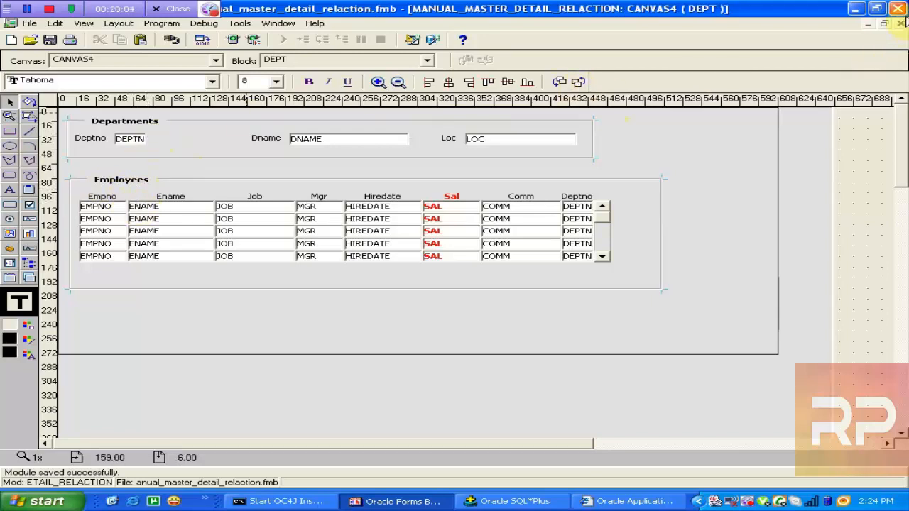
Return to the Object Navigator, expand the DEPT and EMP data blocks, and select the Relations node under DEPT.
click(900, 23)
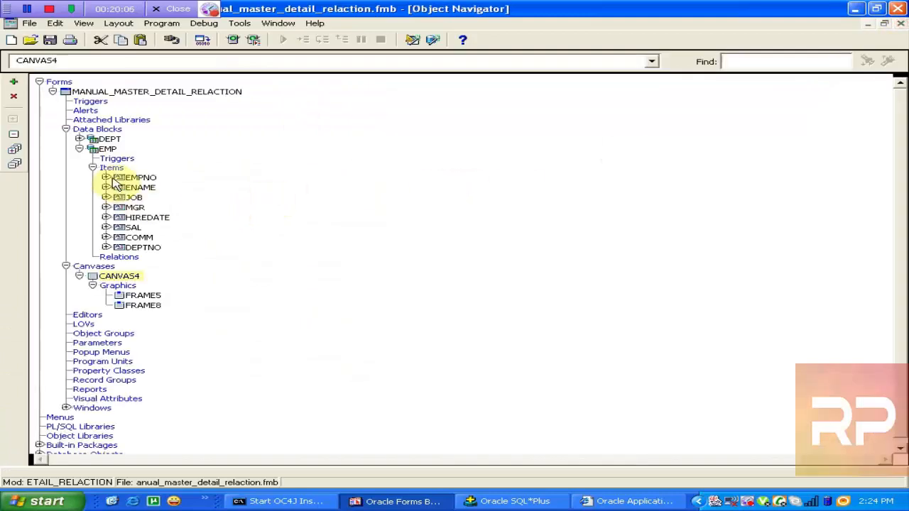
click(79, 147)
click(80, 138)
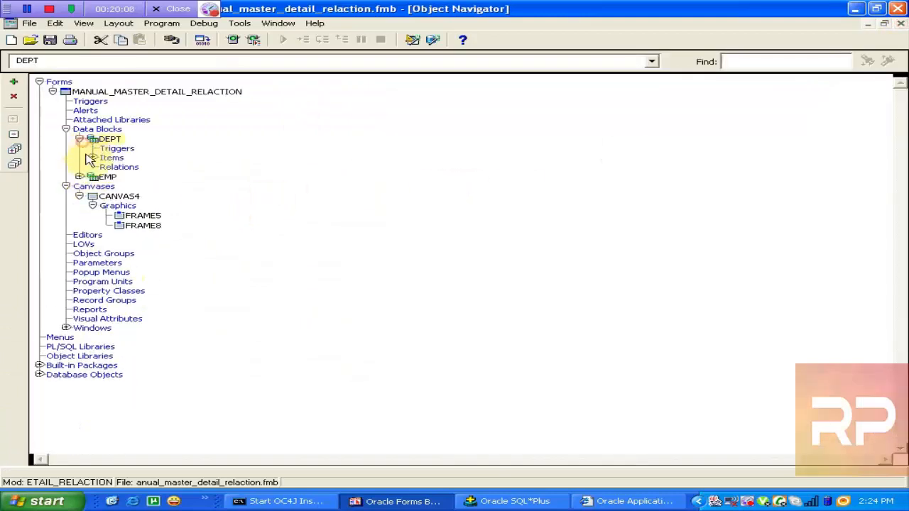
click(104, 168)
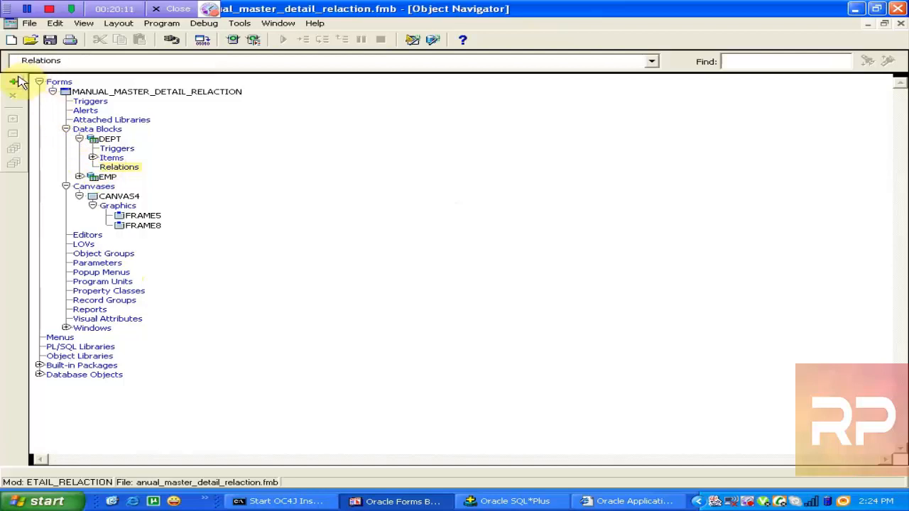
click(80, 139)
click(79, 149)
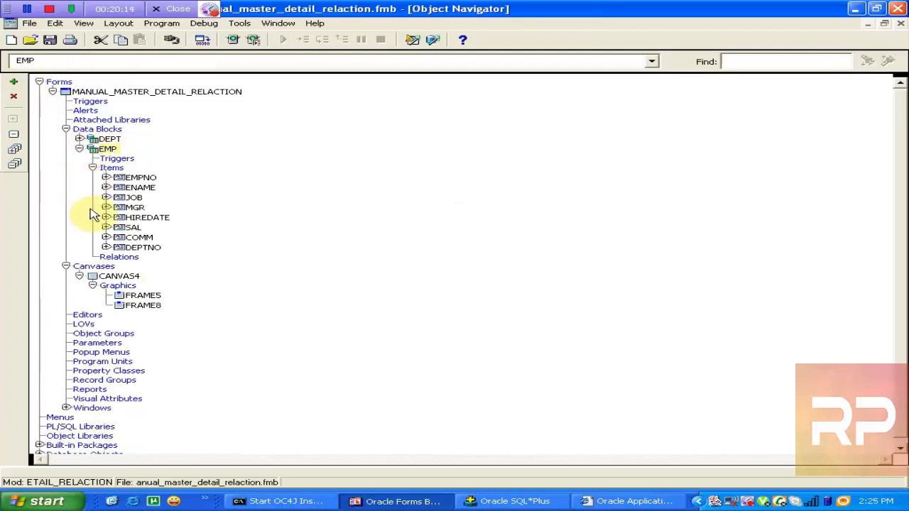
click(108, 260)
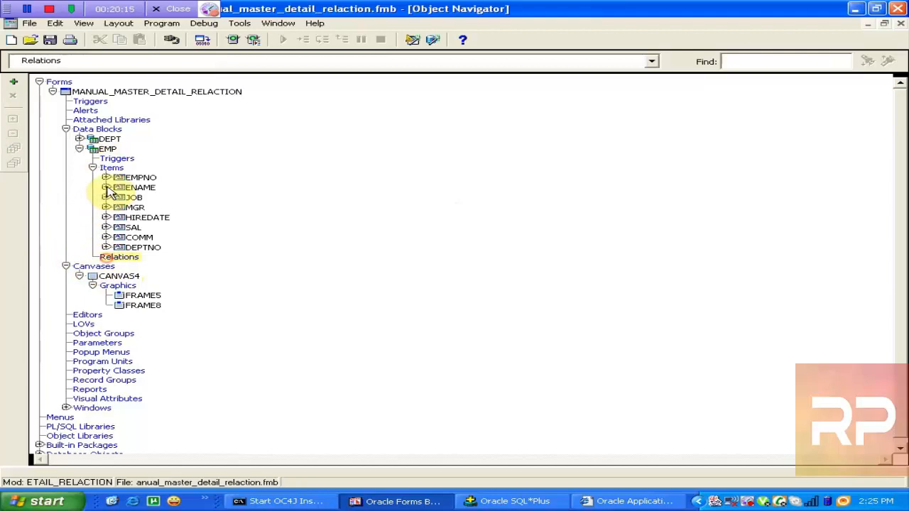
click(79, 139)
click(113, 167)
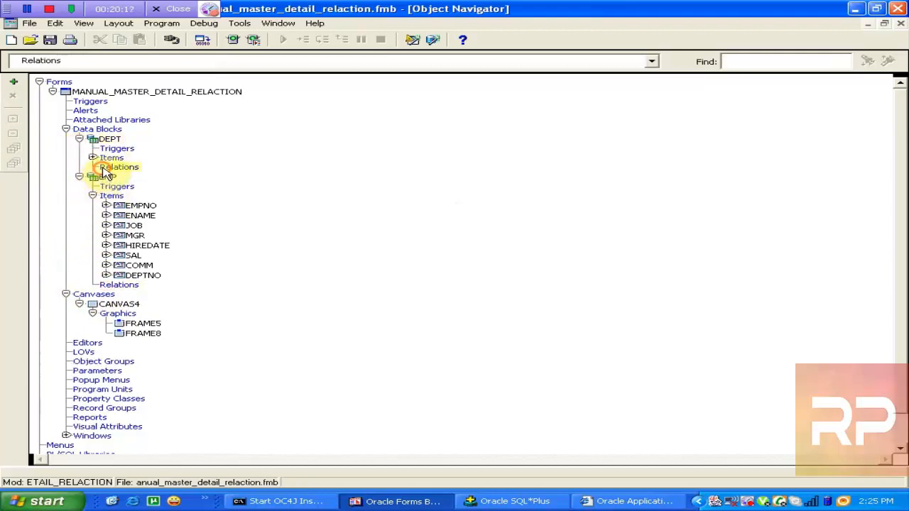
Start a new relation under the DEPT master block and choose EMP as its detail block.
click(14, 84)
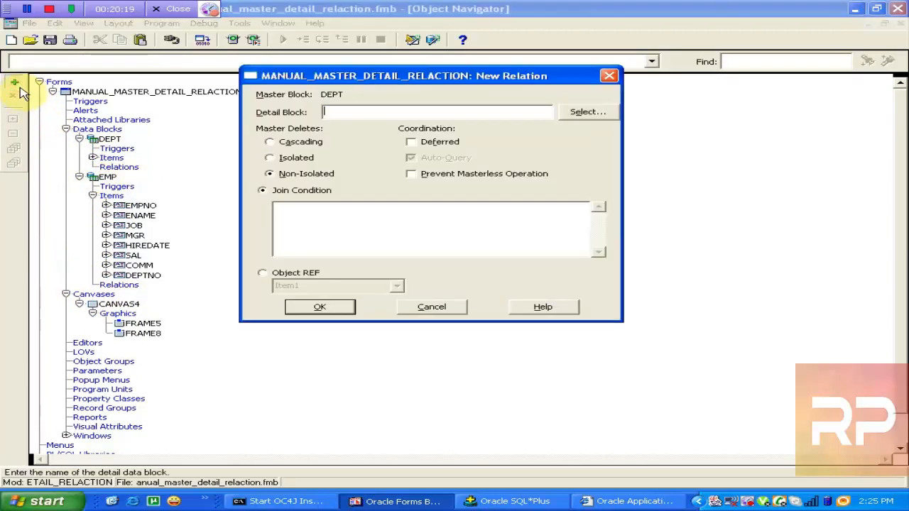
click(583, 112)
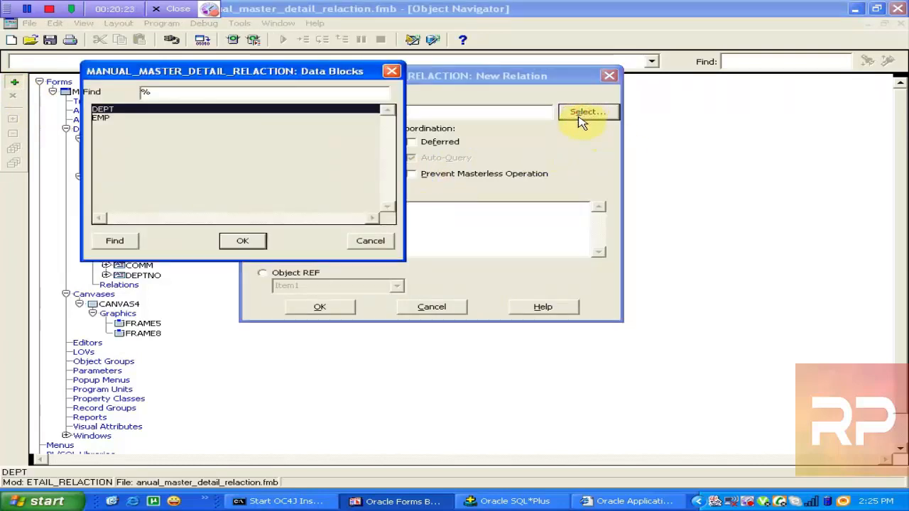
click(142, 118)
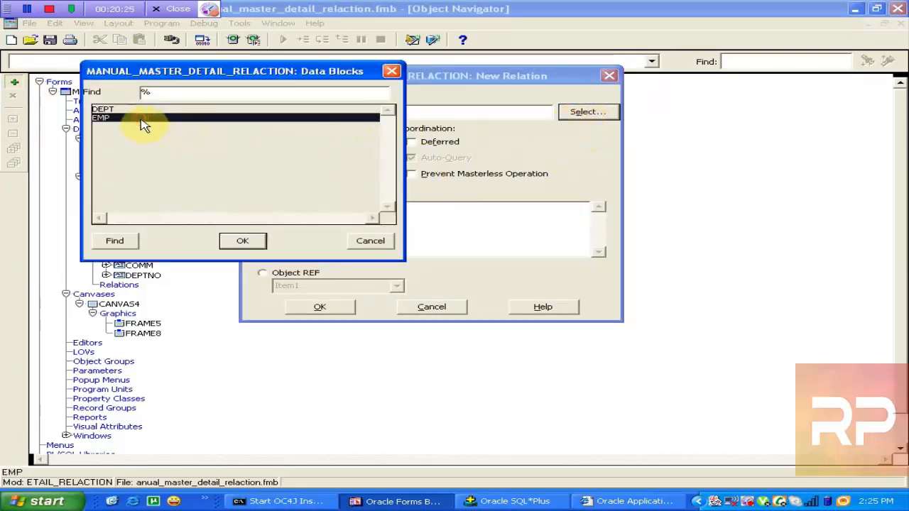
click(242, 241)
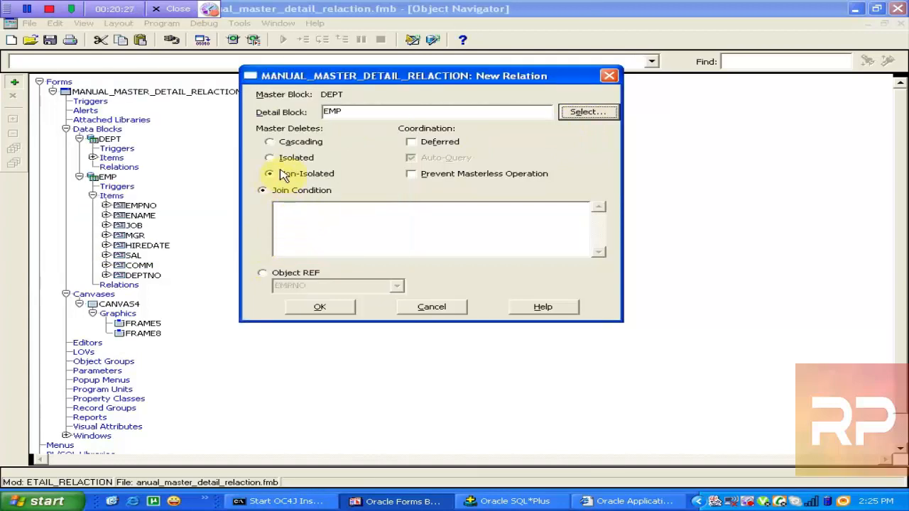
drag(323, 76, 208, 120)
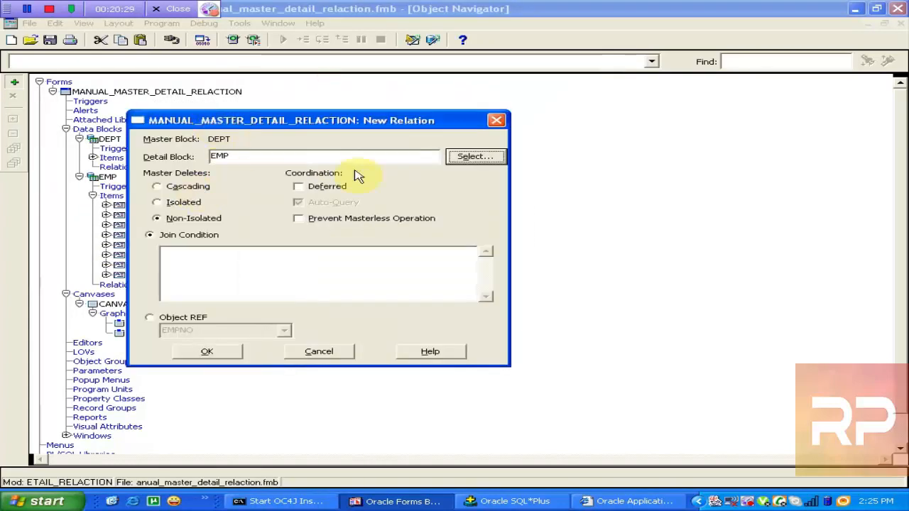
Create the relation with the join condition emp.deptno=dept.deptno and save the module.
click(229, 257)
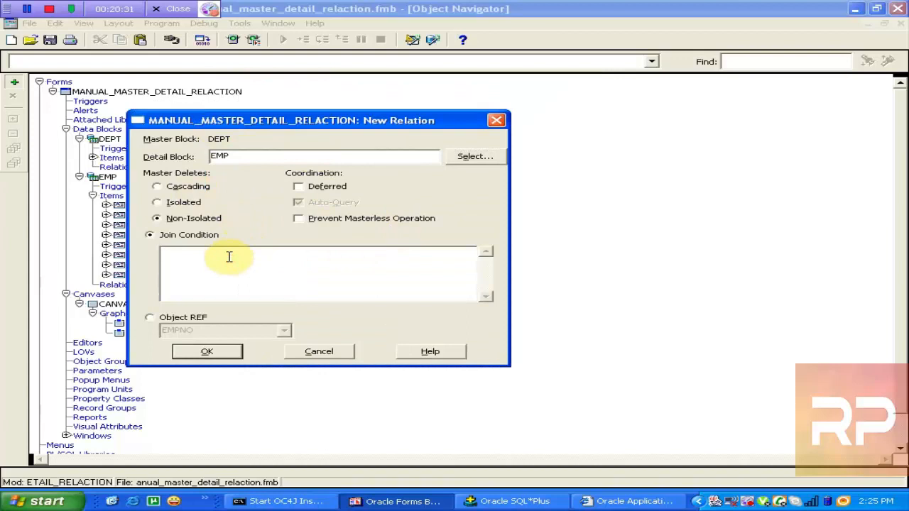
text(emp.deptno=dp)
key(BackSpace)
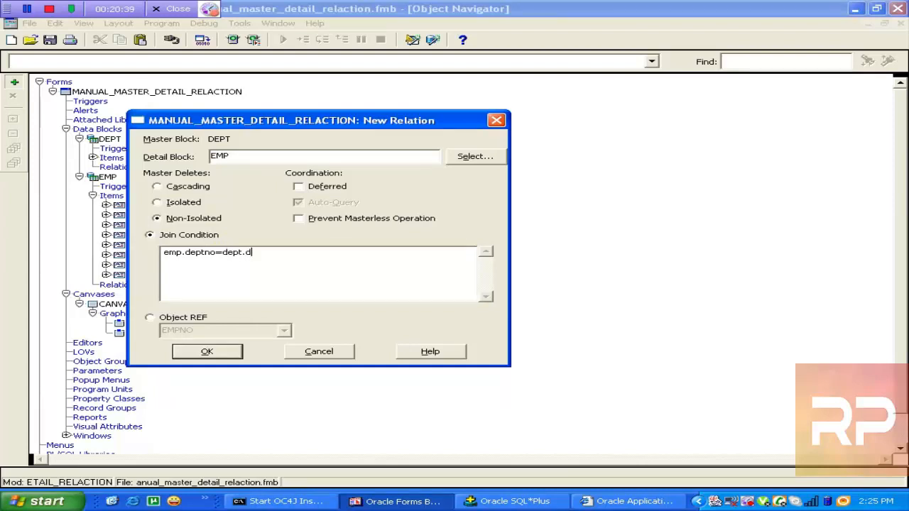
click(223, 257)
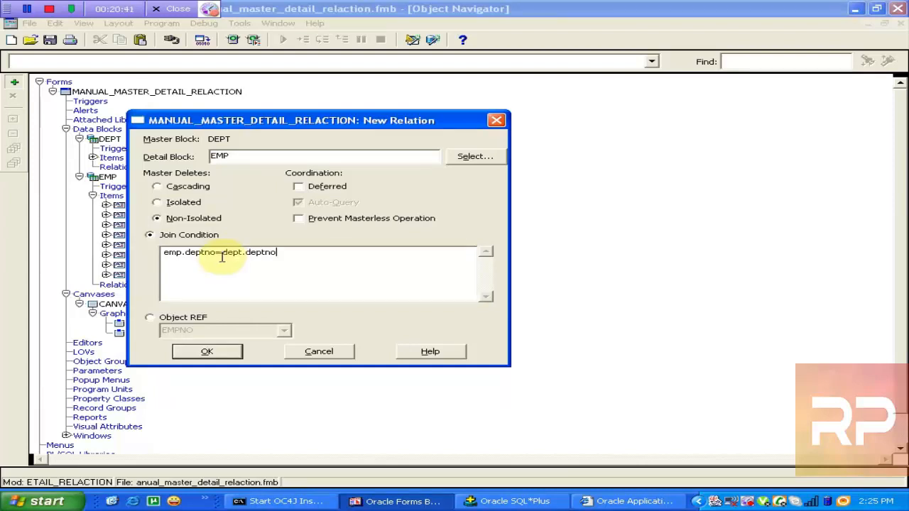
click(220, 355)
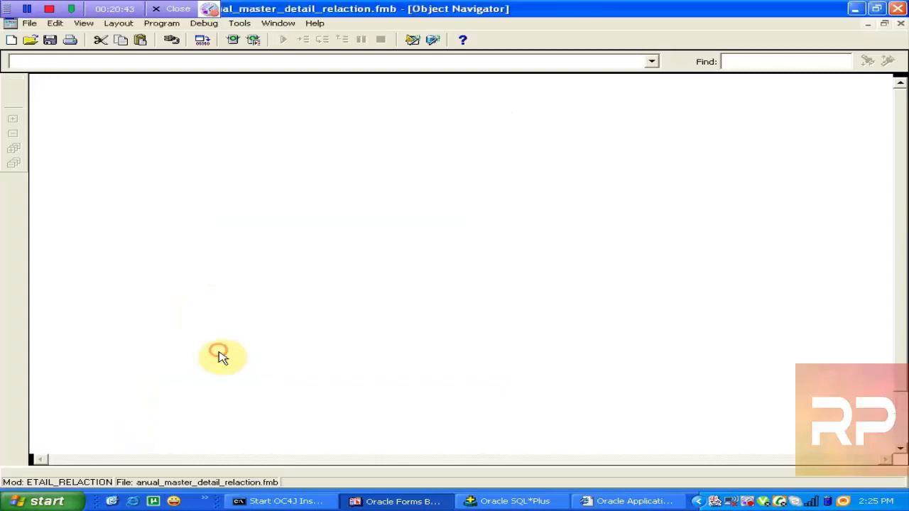
click(218, 352)
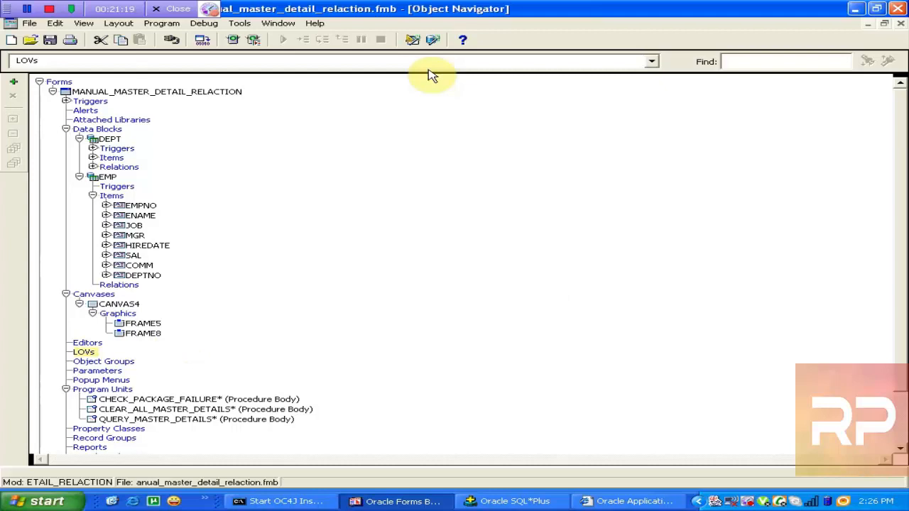
click(50, 40)
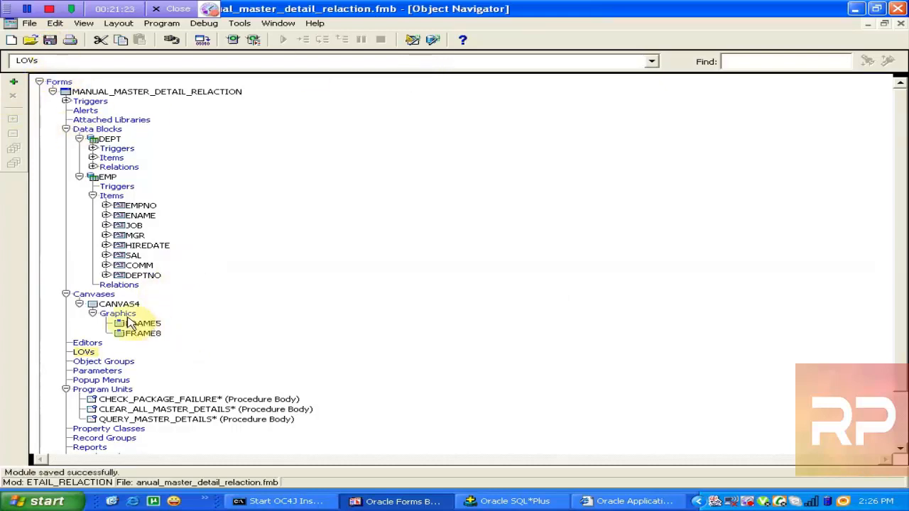
Review the DEPT_EMP relation's properties and its join condition, leaving them as they are, and return to the Object Navigator.
click(97, 308)
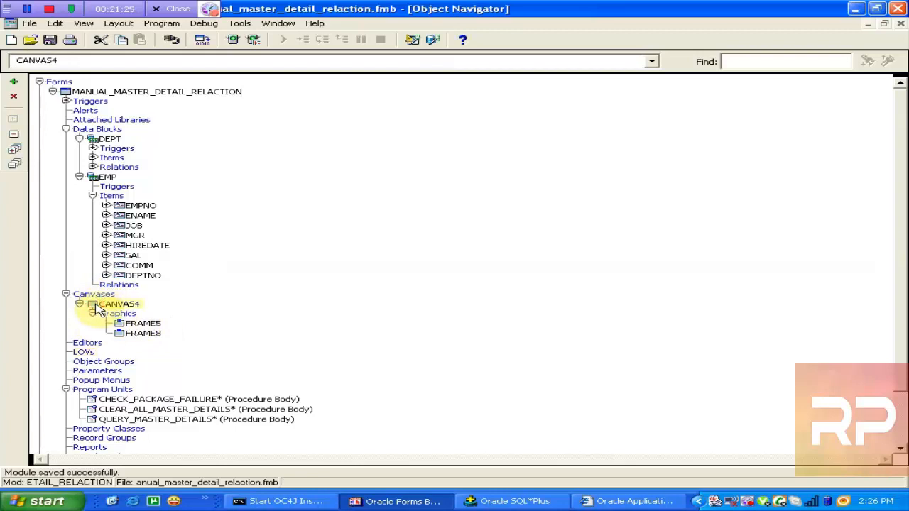
double_click(98, 167)
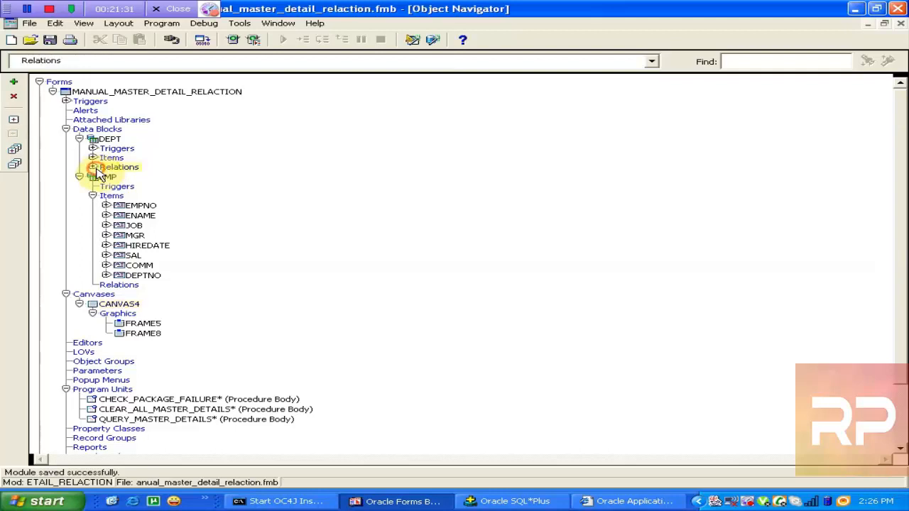
click(130, 181)
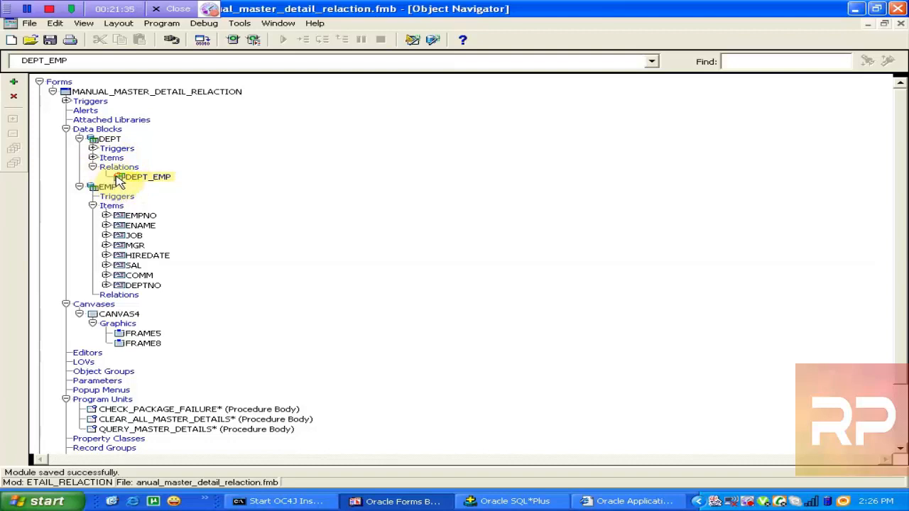
double_click(119, 181)
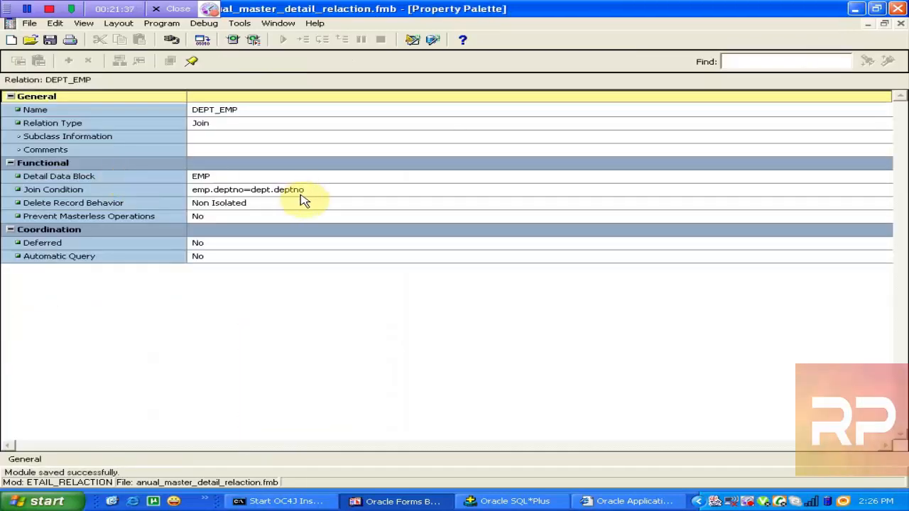
double_click(301, 193)
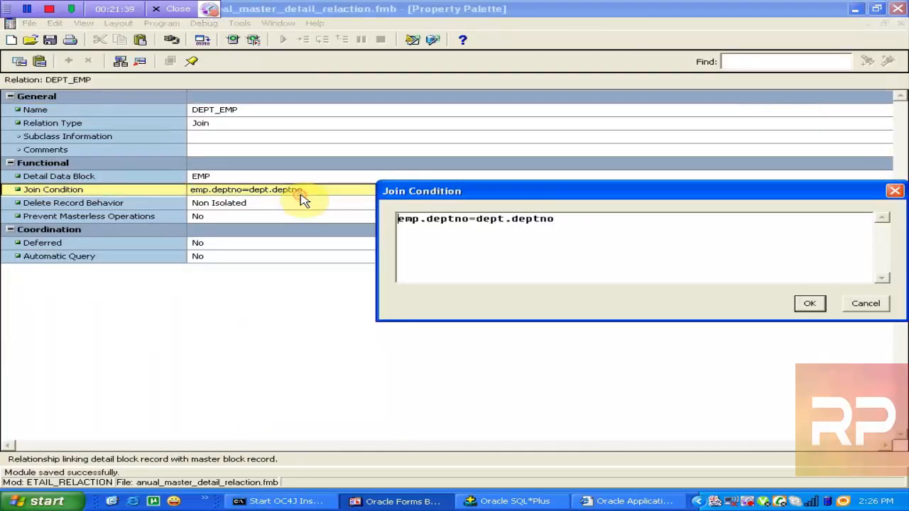
click(856, 303)
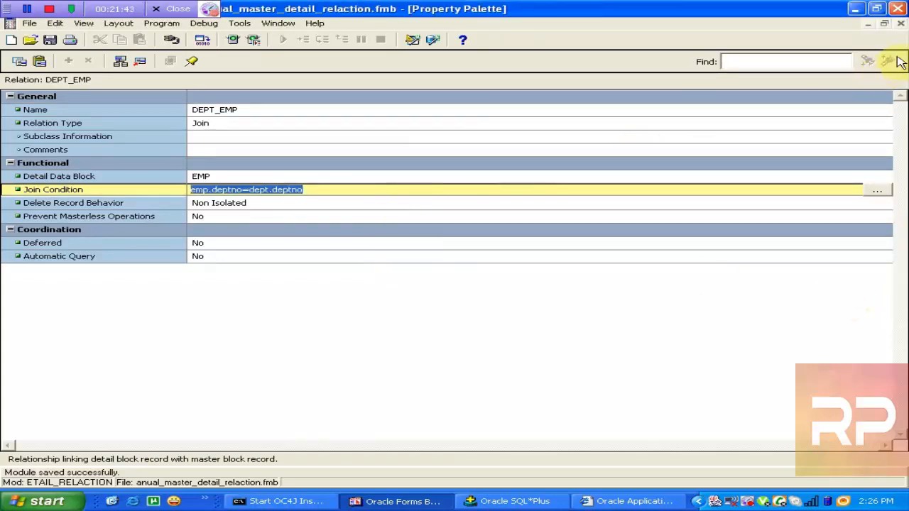
click(900, 24)
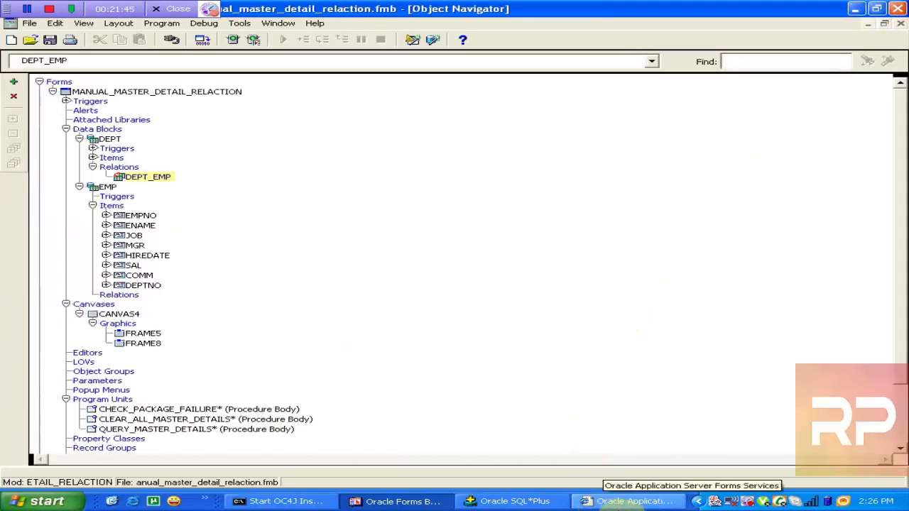
Exit the old form running in Internet Explorer, return to Oracle Forms Builder and compile the MANUAL_MASTER_DETAIL_RELACTION module.
click(609, 499)
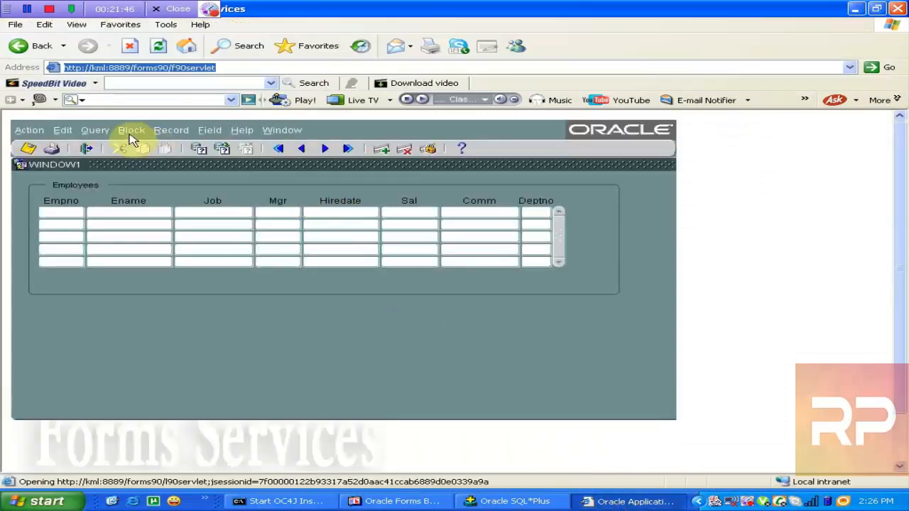
click(85, 149)
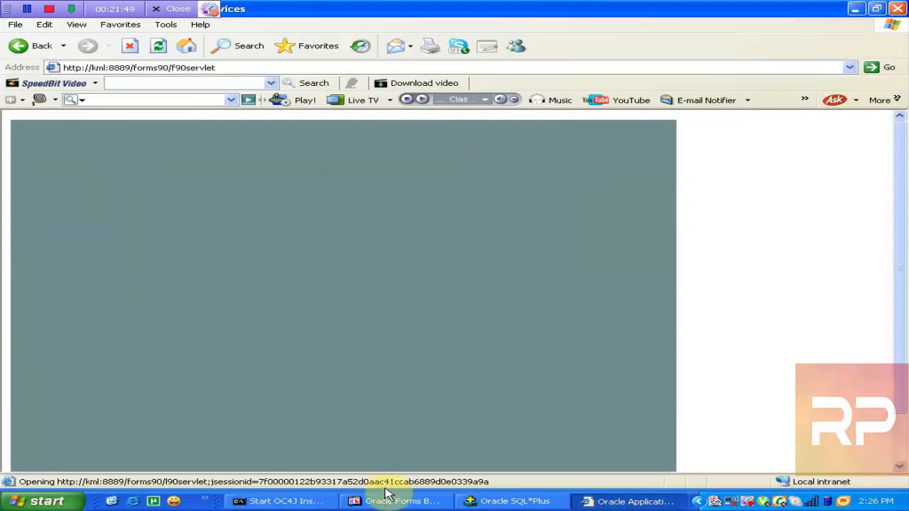
click(387, 499)
key(ctrl+t)
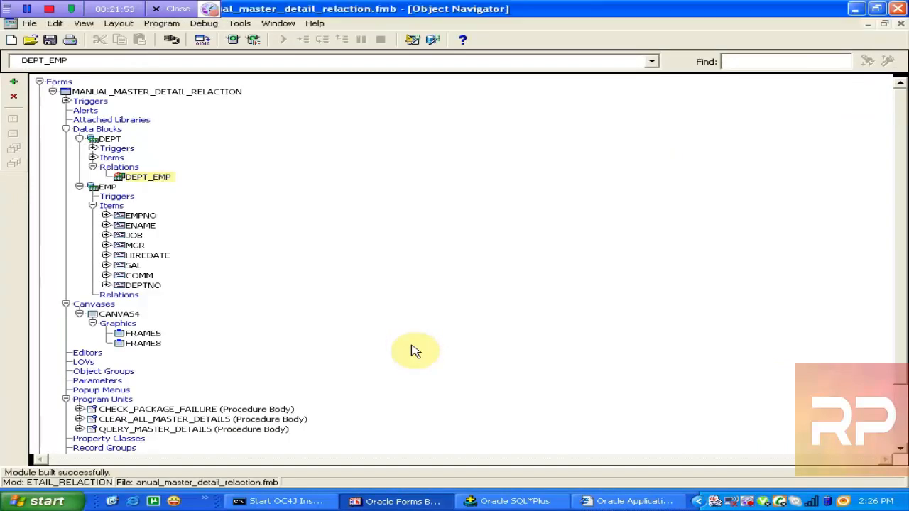
Reload the Forms Services page in Internet Explorer, resending its information, and query the department and employee records before exiting the form.
click(597, 501)
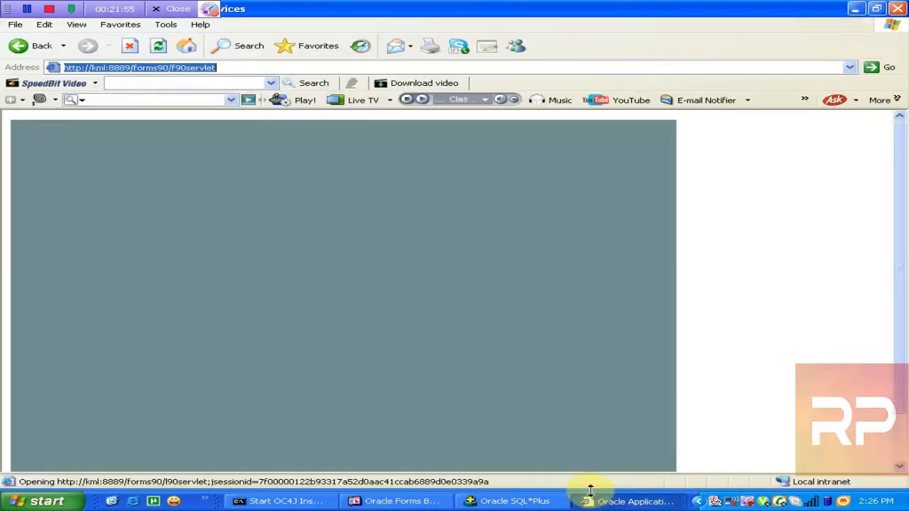
click(159, 46)
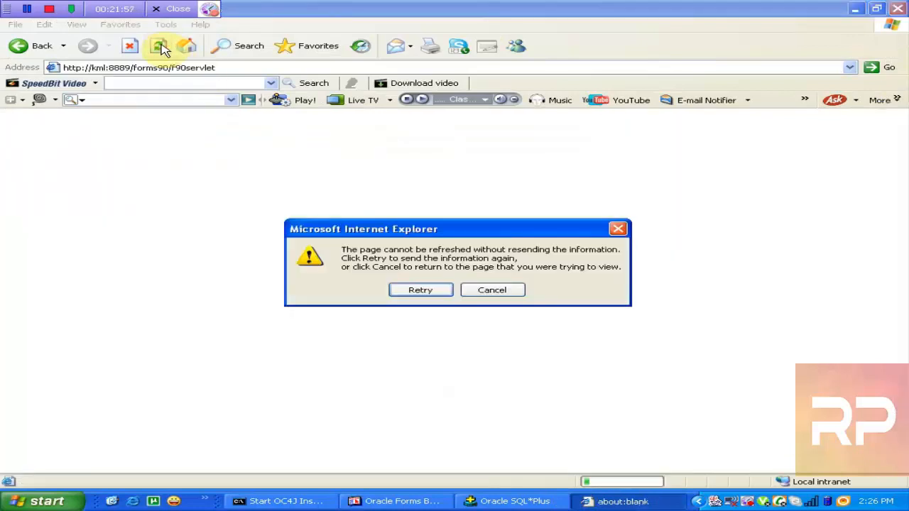
click(431, 291)
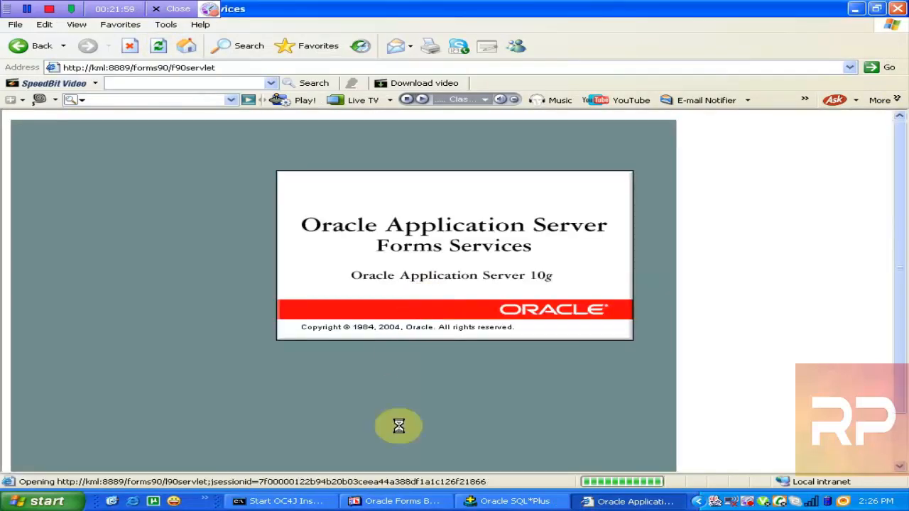
click(410, 501)
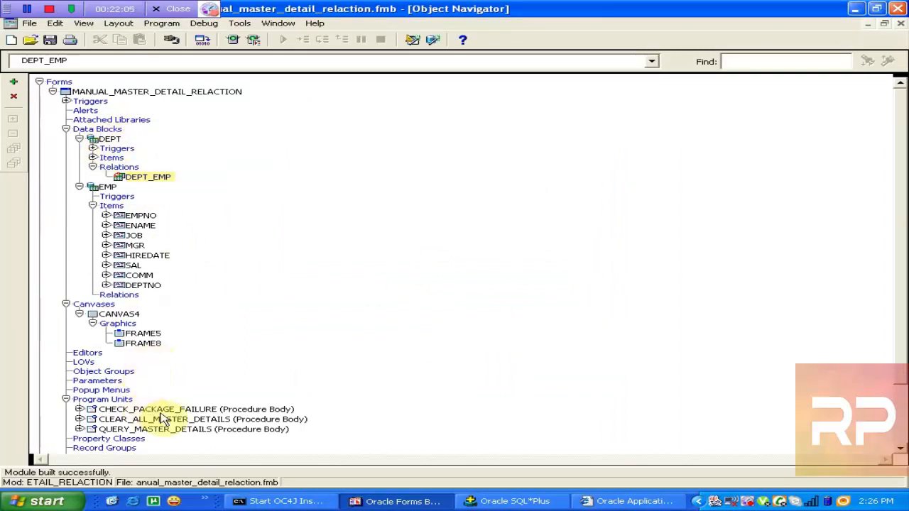
click(595, 502)
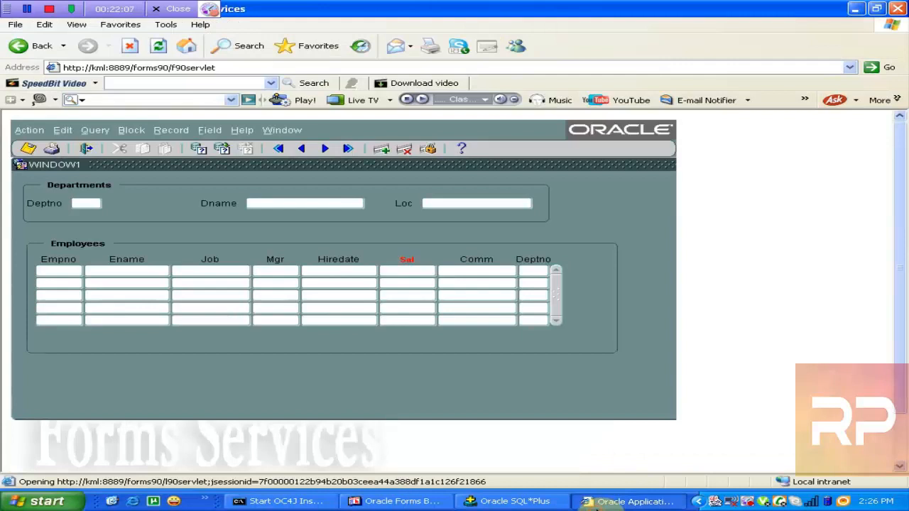
click(224, 151)
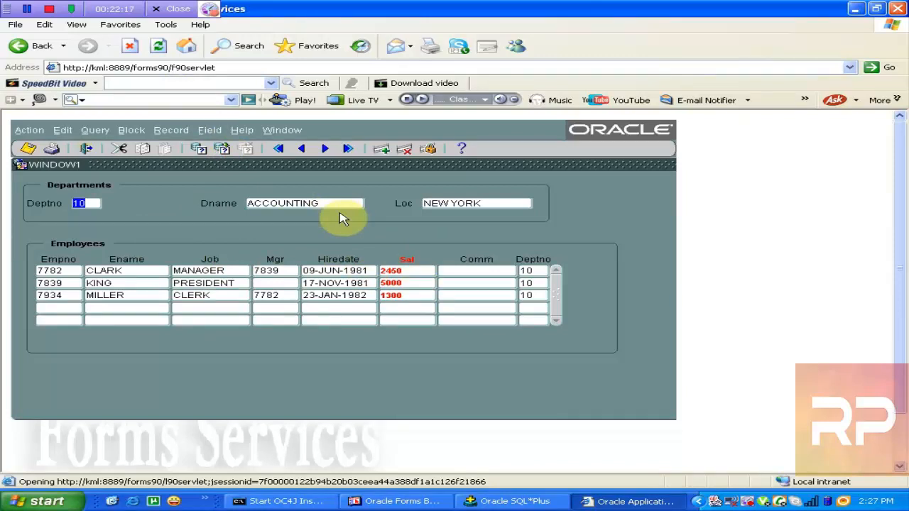
click(85, 150)
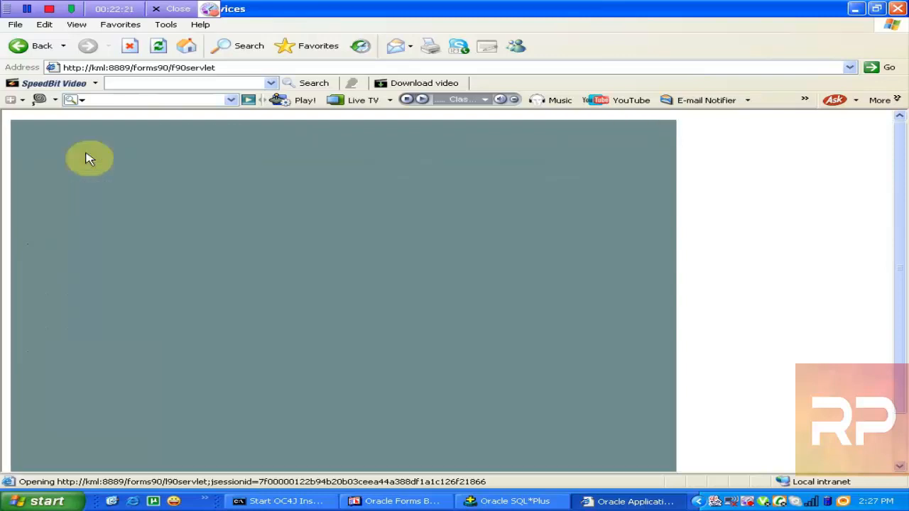
Return to Oracle Forms Builder and close the MANUAL_MASTER_DETAIL_RELACTION module, saving its changes.
click(439, 500)
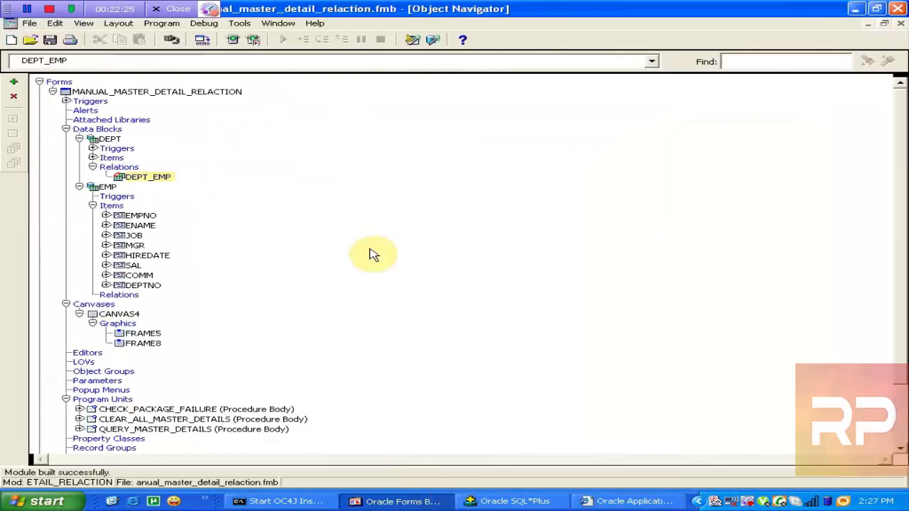
key(ctrl+w)
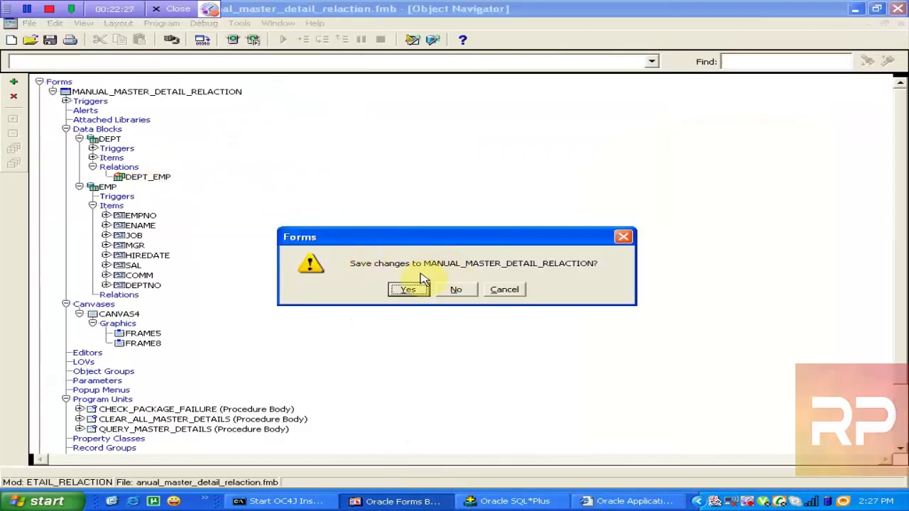
click(422, 295)
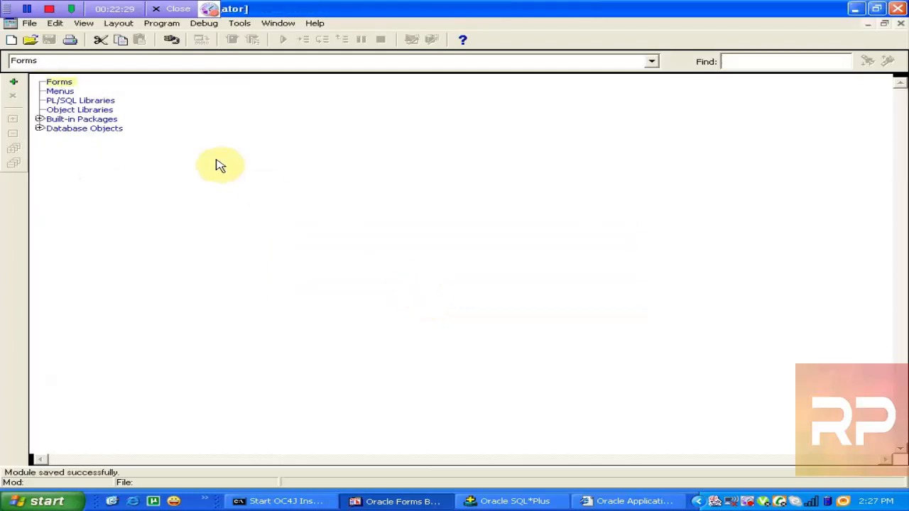
Connect to the orcl database as hr, entering the account password.
key(ctrl+j)
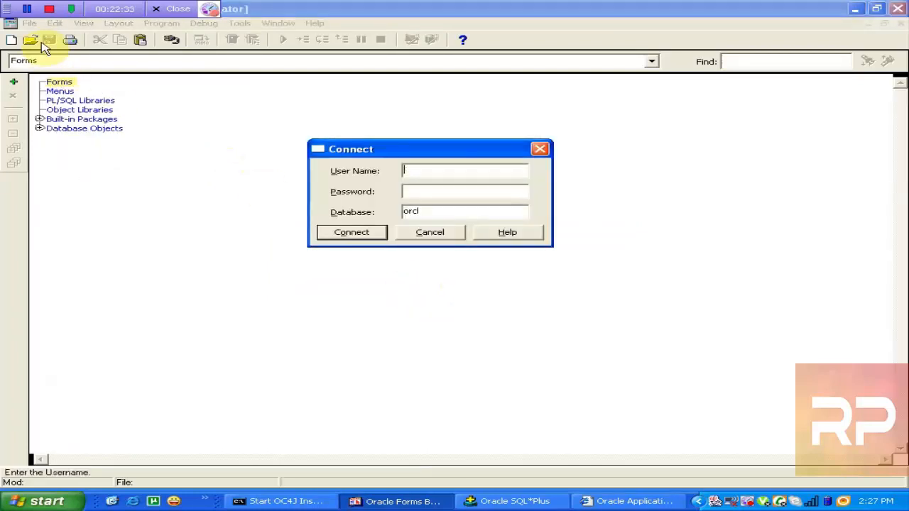
text(hr)
key(Tab)
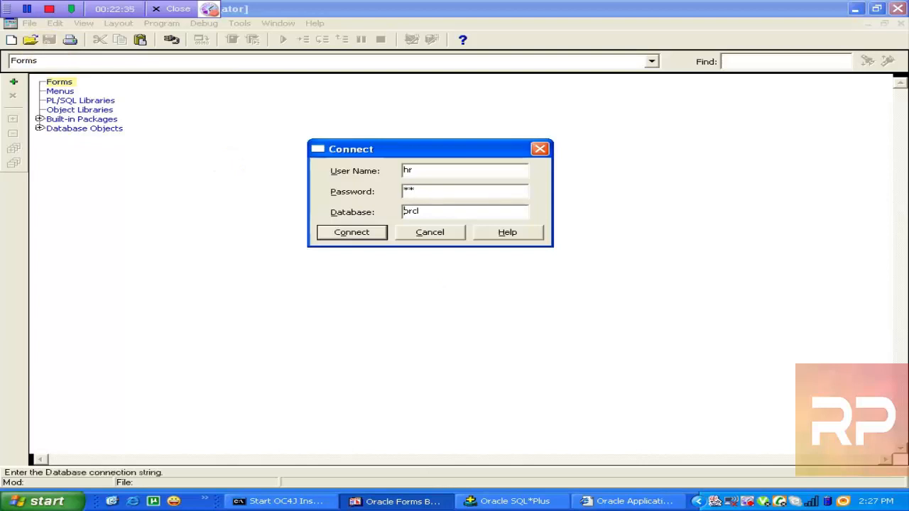
key(Return)
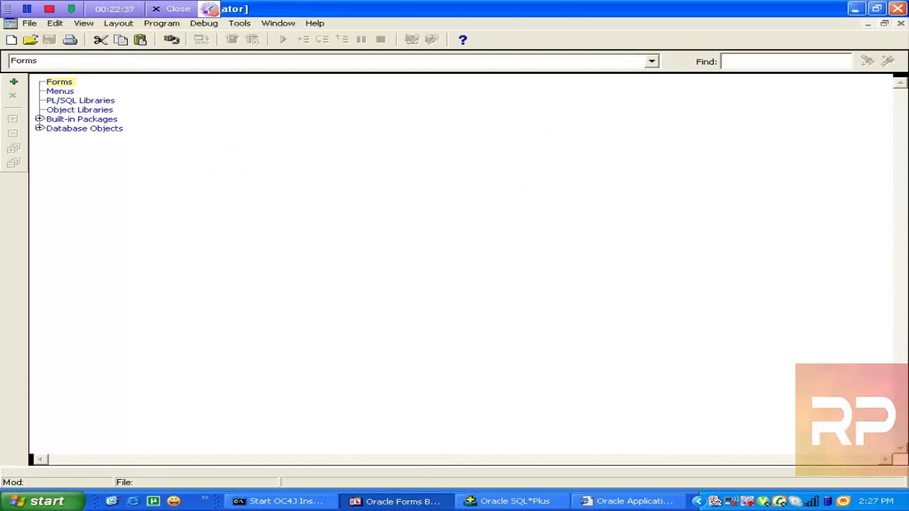
Create a new form module and expand it in the Object Navigator.
click(15, 84)
click(239, 23)
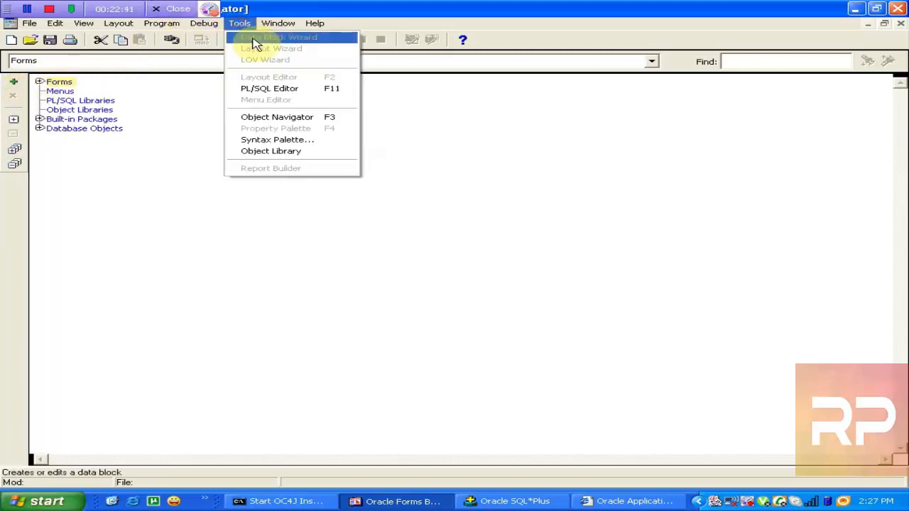
click(39, 81)
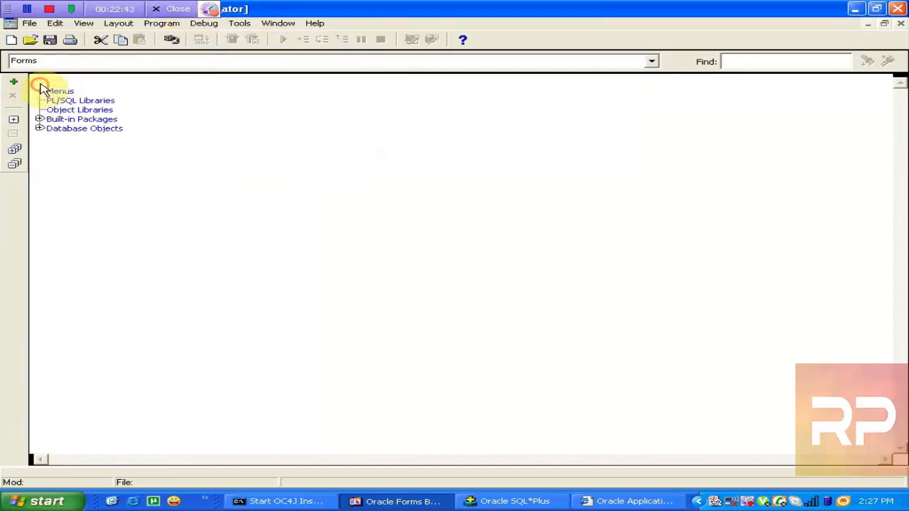
click(39, 81)
click(52, 92)
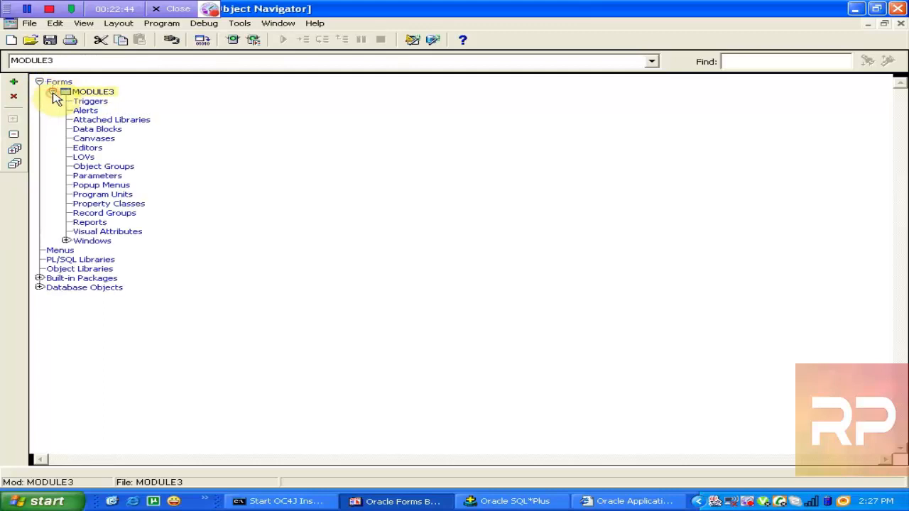
Start a data block of type Table or View with the Data Block Wizard and choose REGIONS as its base table.
click(240, 23)
click(263, 37)
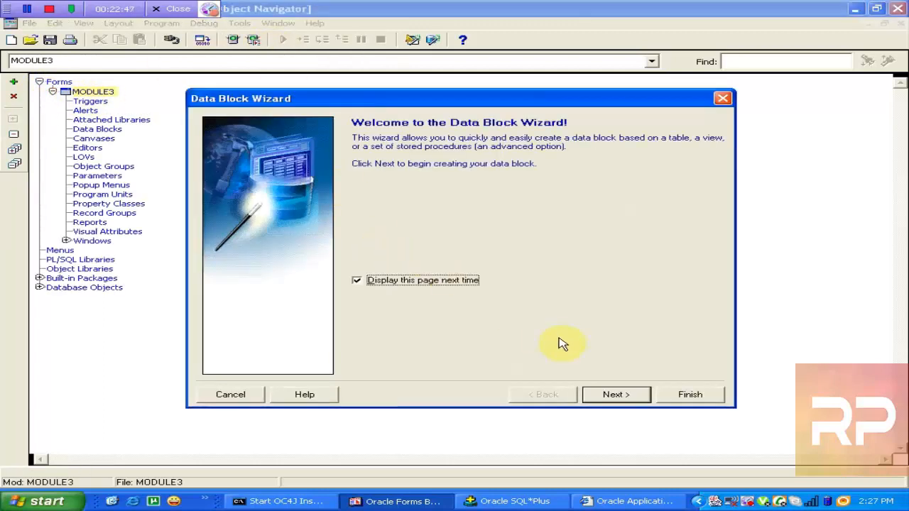
click(617, 395)
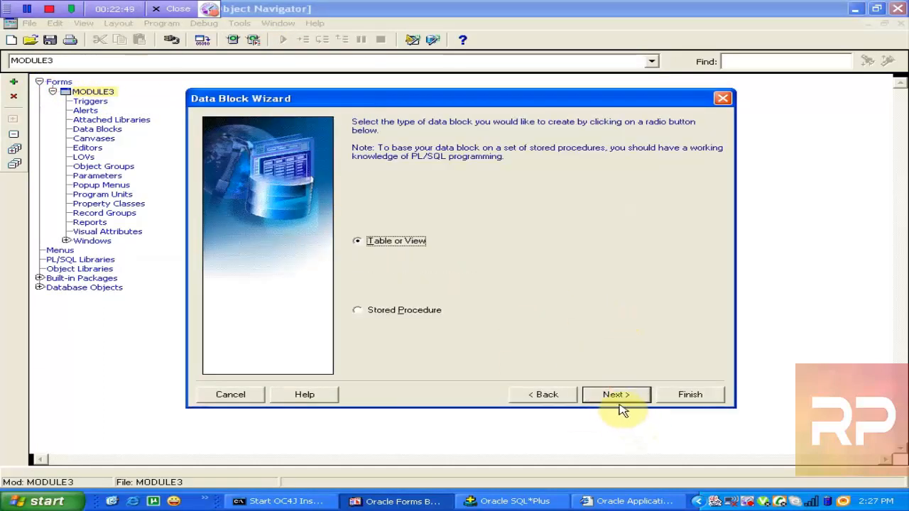
click(617, 398)
click(686, 158)
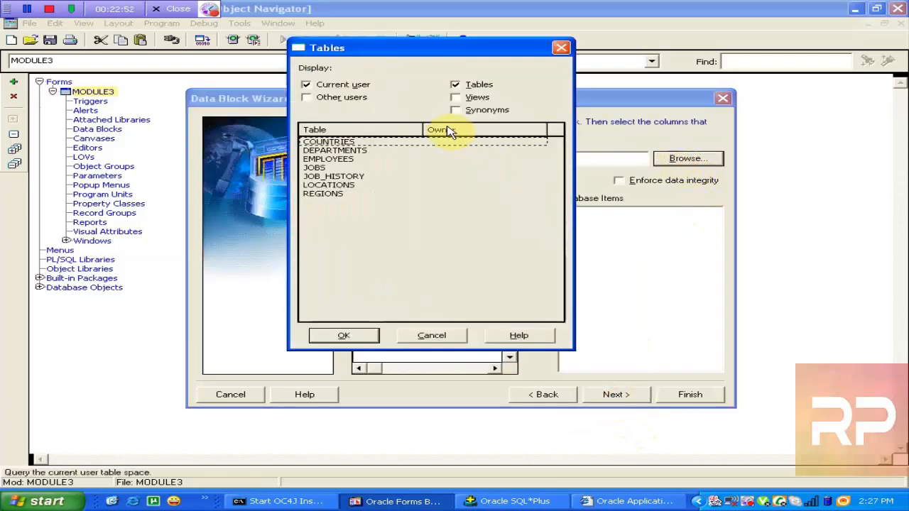
click(337, 161)
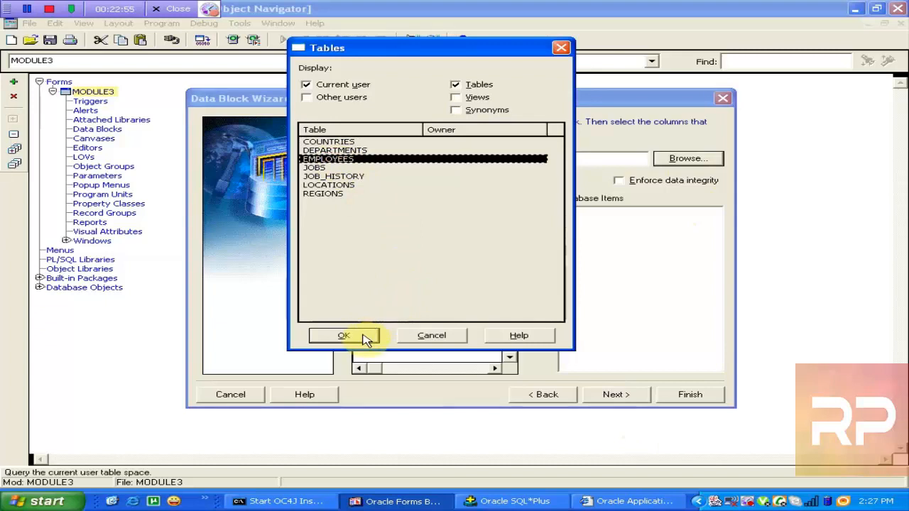
click(337, 150)
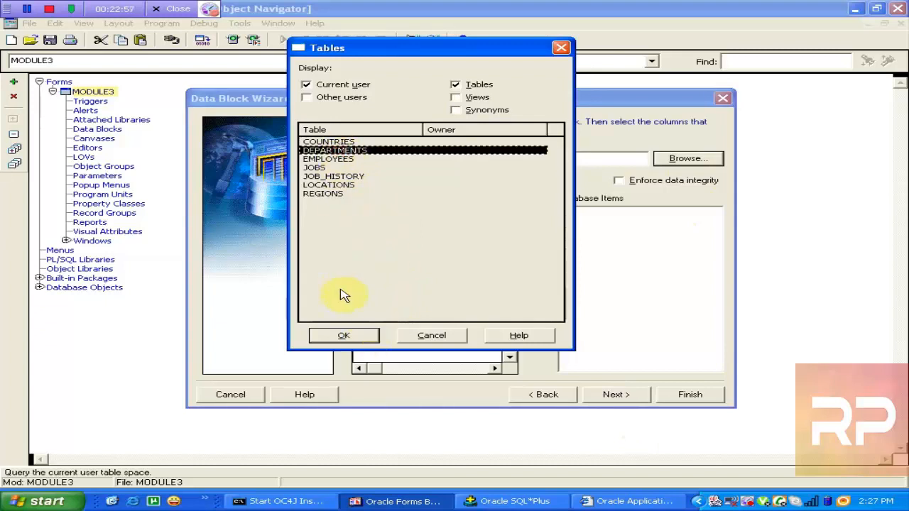
click(342, 194)
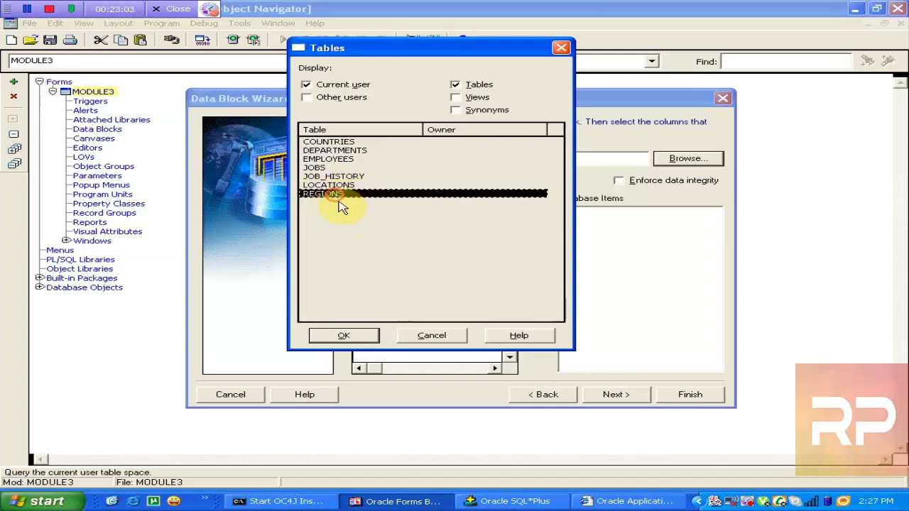
click(352, 334)
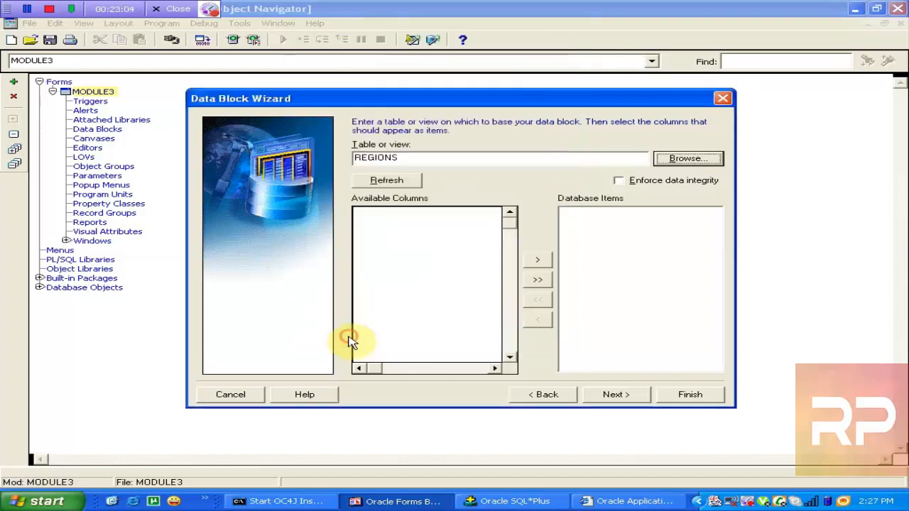
Include REGION_ID and REGION_NAME as database items, then create the data block and continue to the Layout Wizard.
click(539, 279)
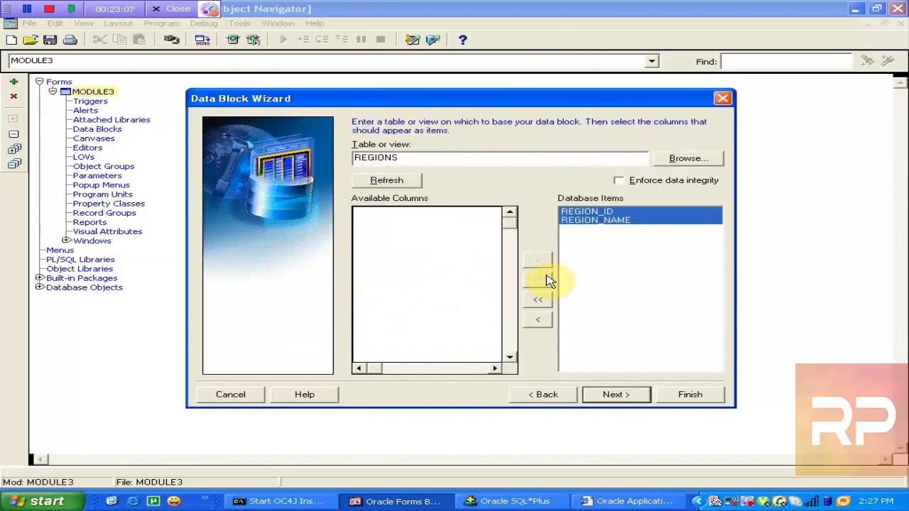
click(616, 394)
click(616, 394)
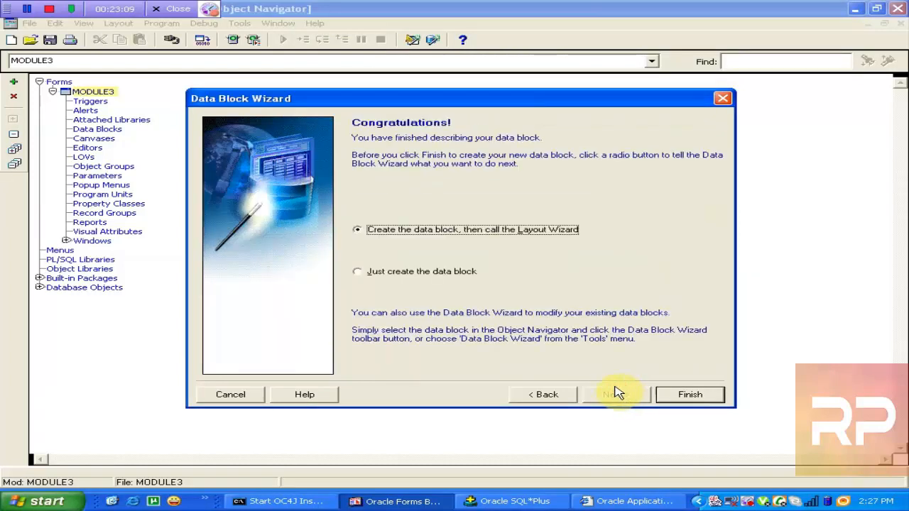
click(681, 394)
Lay out REGION_ID and REGION_NAME on a new canvas in Form style, with the frame title Regions and one record displayed.
click(609, 394)
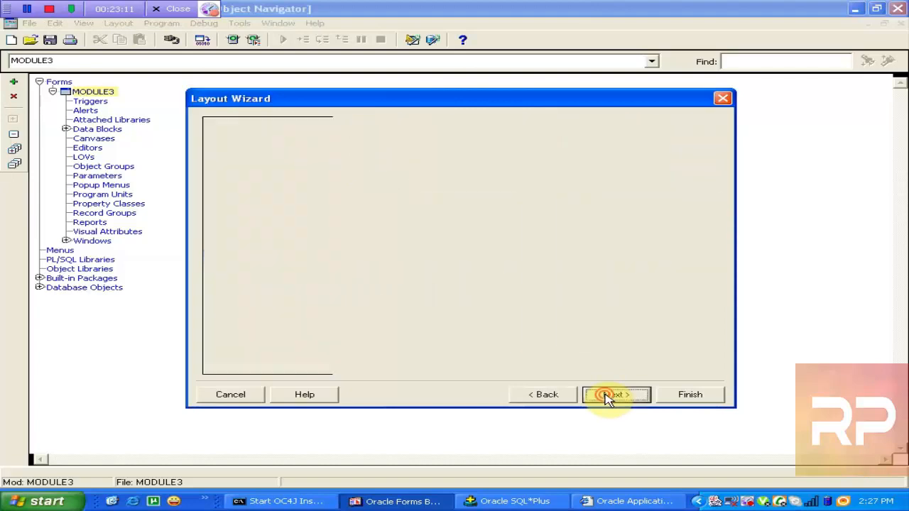
click(538, 261)
click(608, 395)
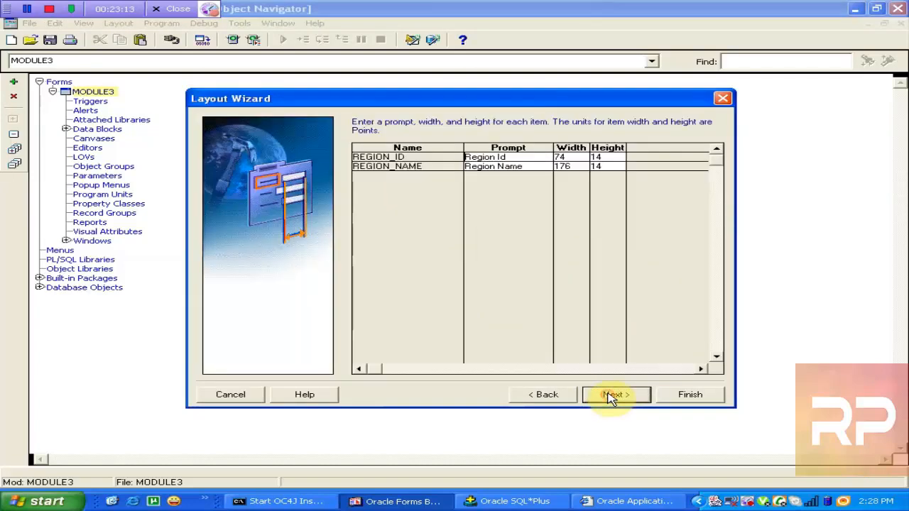
click(609, 396)
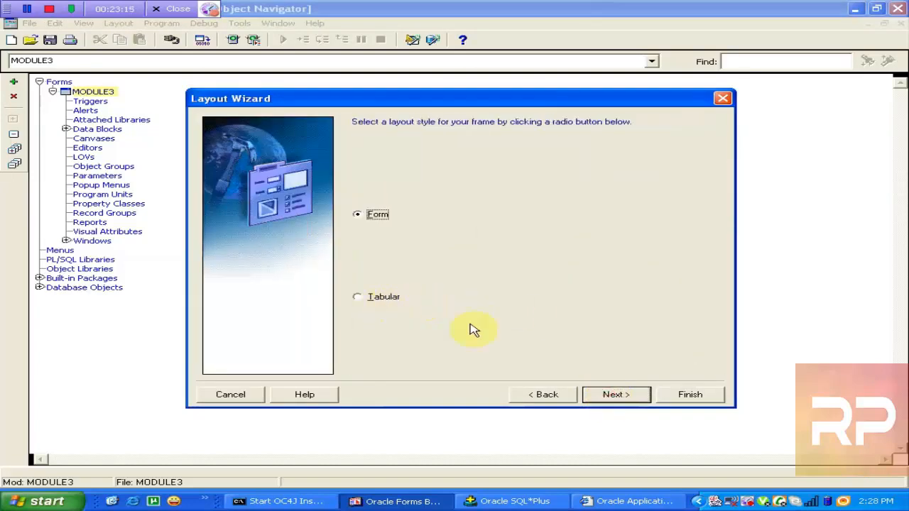
click(603, 395)
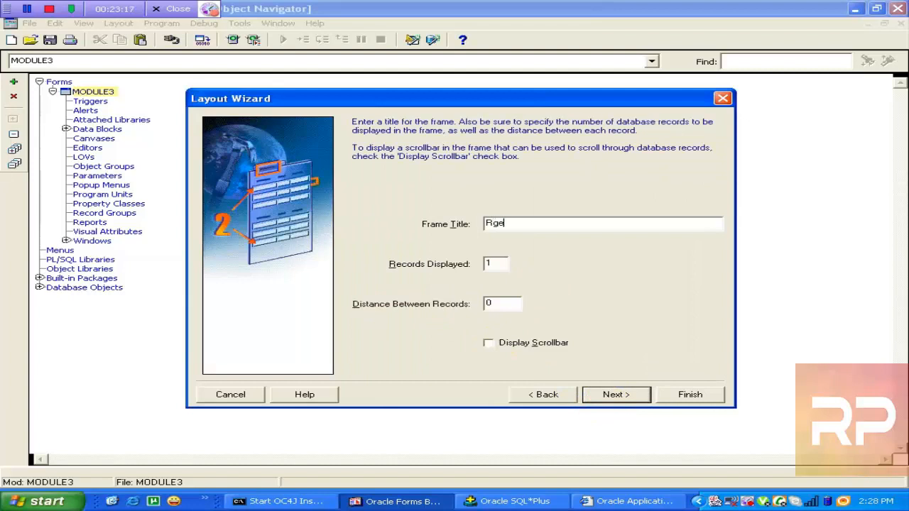
click(625, 395)
click(685, 394)
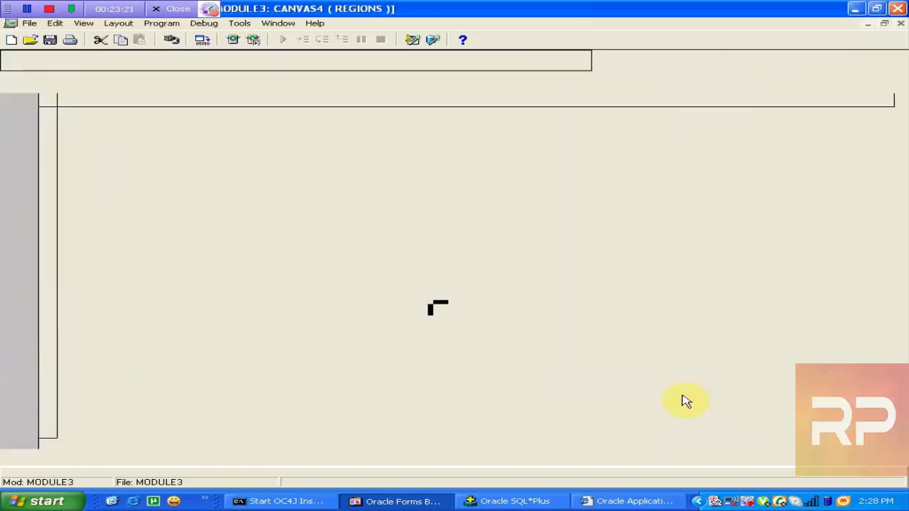
Start a new data block based on the COUNTRIES table and include all its columns as database items.
click(239, 23)
click(280, 34)
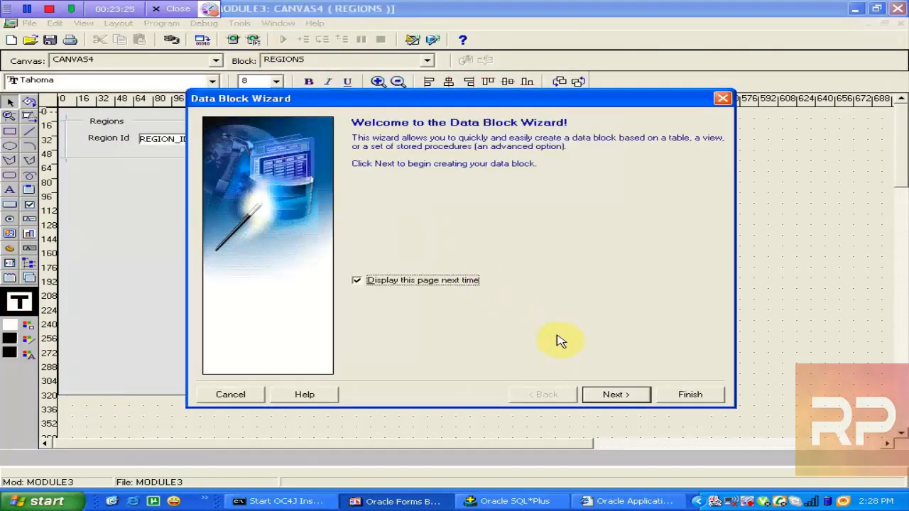
click(610, 396)
click(610, 395)
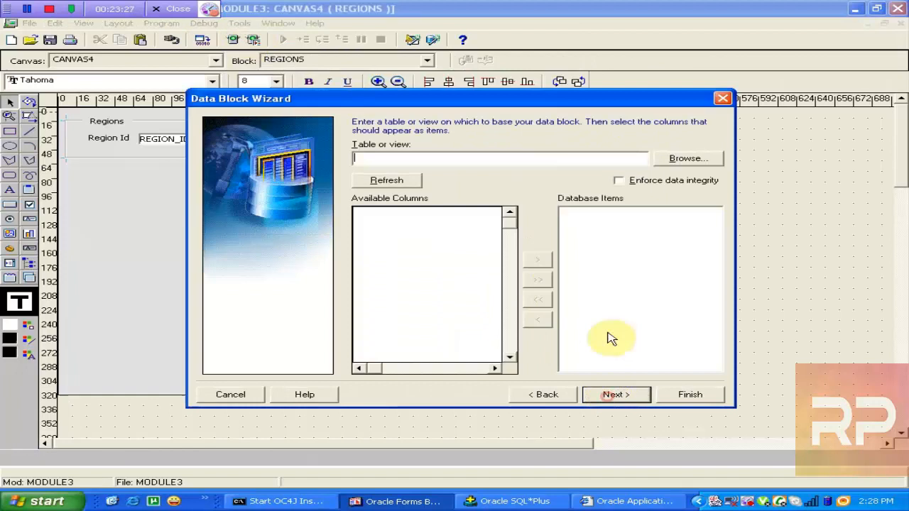
click(686, 158)
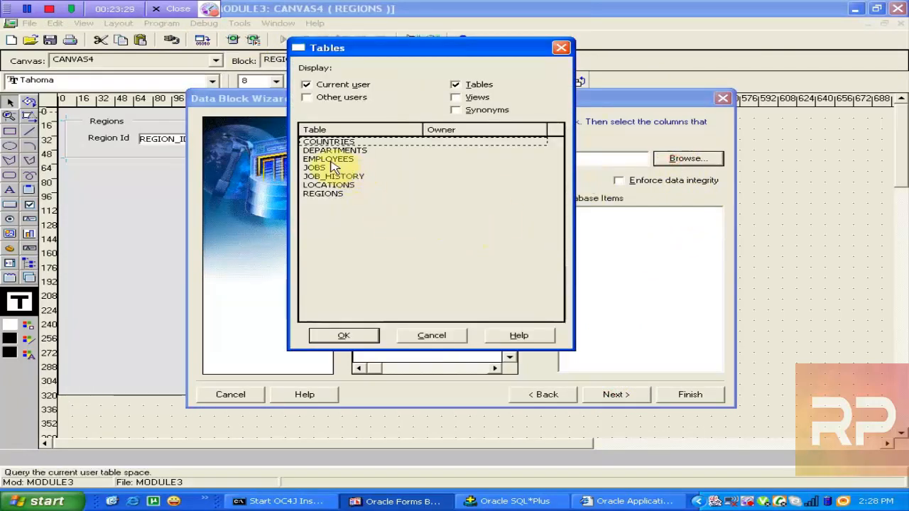
click(326, 142)
click(352, 337)
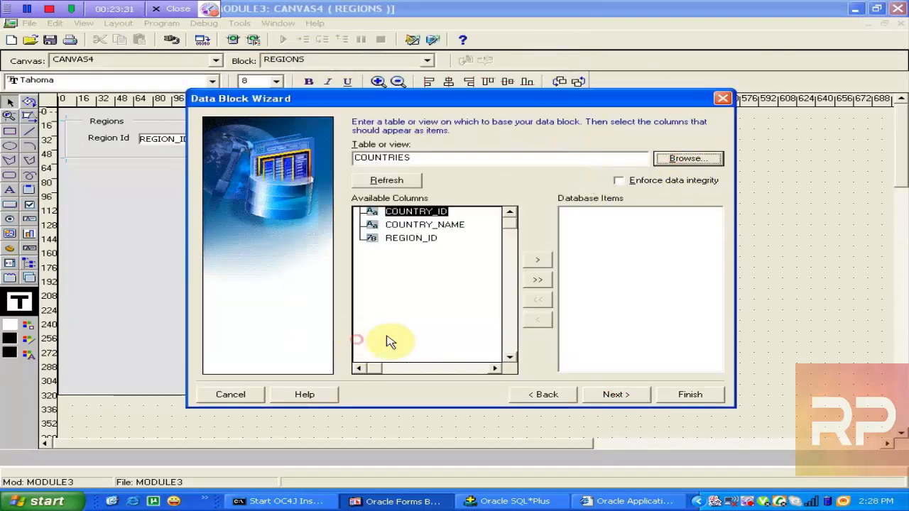
click(538, 279)
Create a master-detail relationship with REGIONS as master, keep the block name COUNTRIES, and create the block with the Layout Wizard called.
click(623, 393)
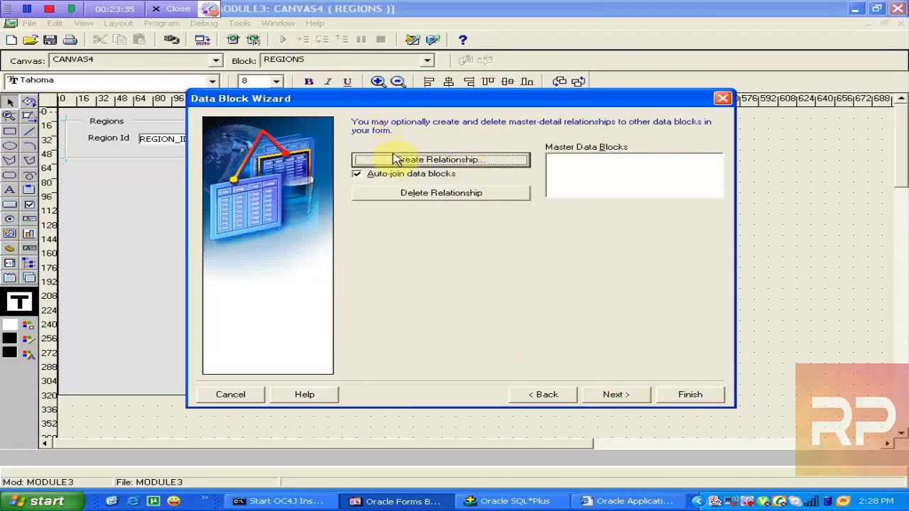
click(395, 159)
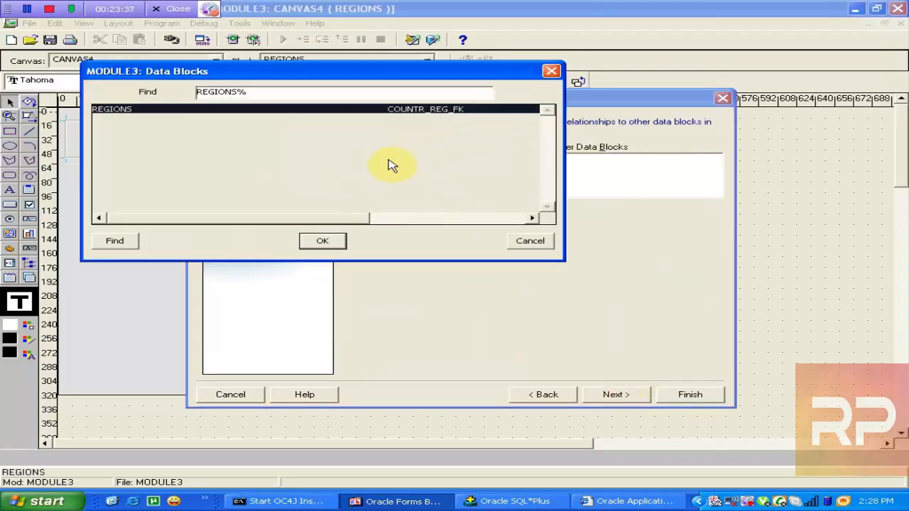
click(323, 241)
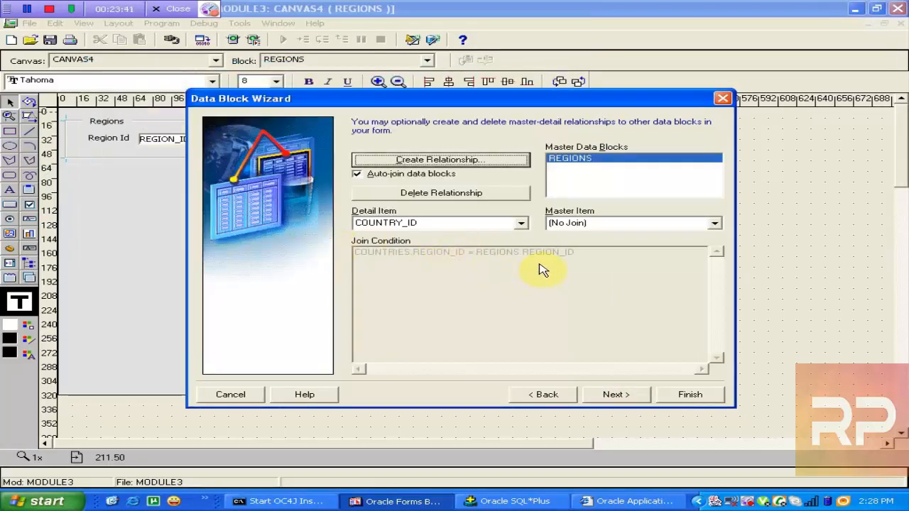
click(615, 396)
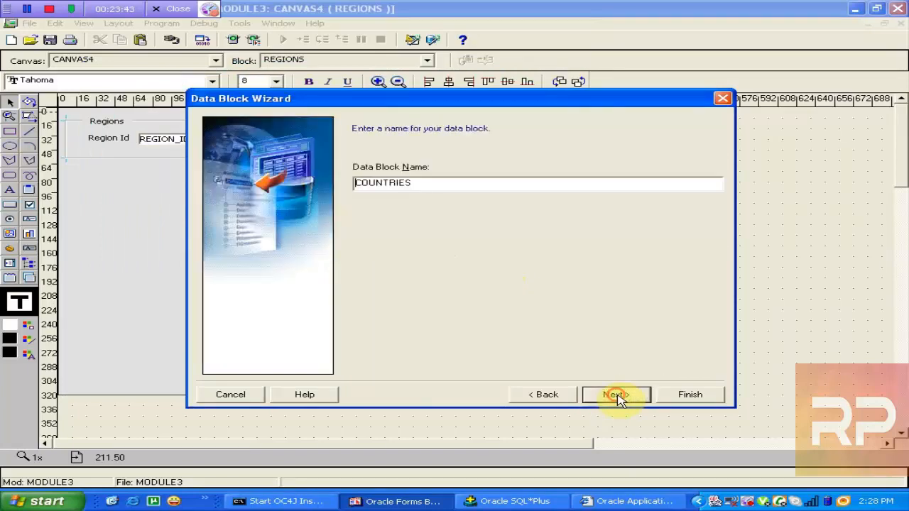
click(614, 396)
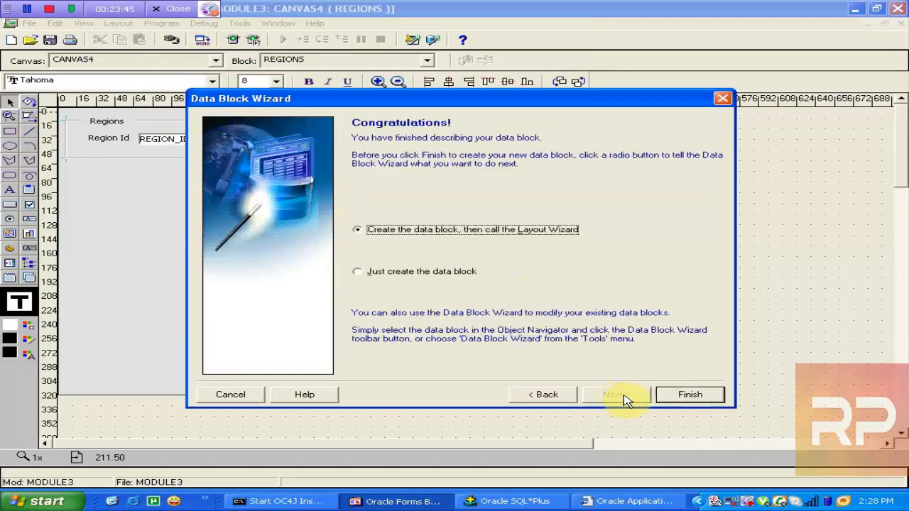
click(669, 395)
Lay out all COUNTRIES items on CANVAS4 with the default prompts and sizes, using the Tabular style.
click(615, 394)
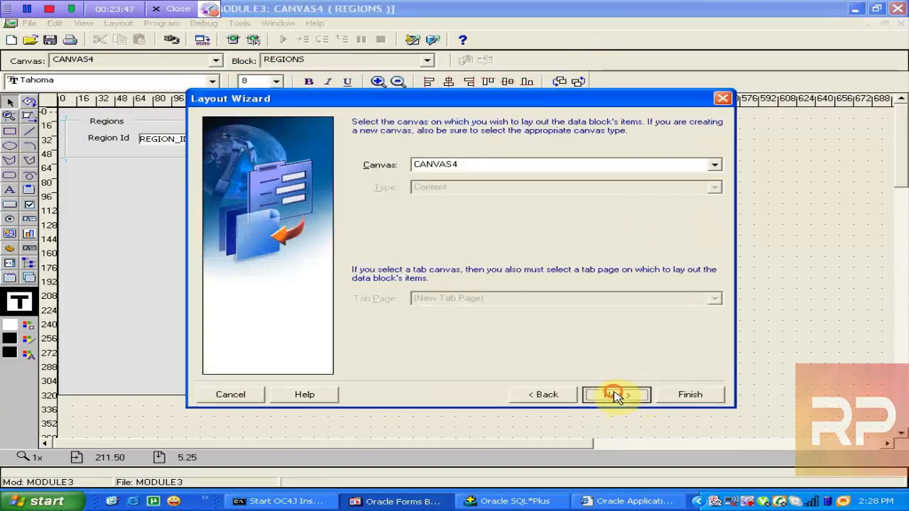
click(615, 395)
click(538, 262)
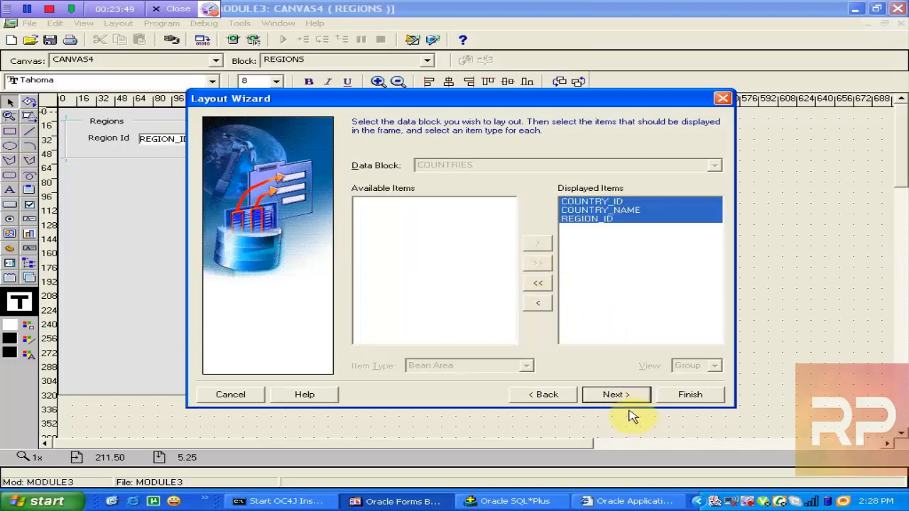
click(615, 395)
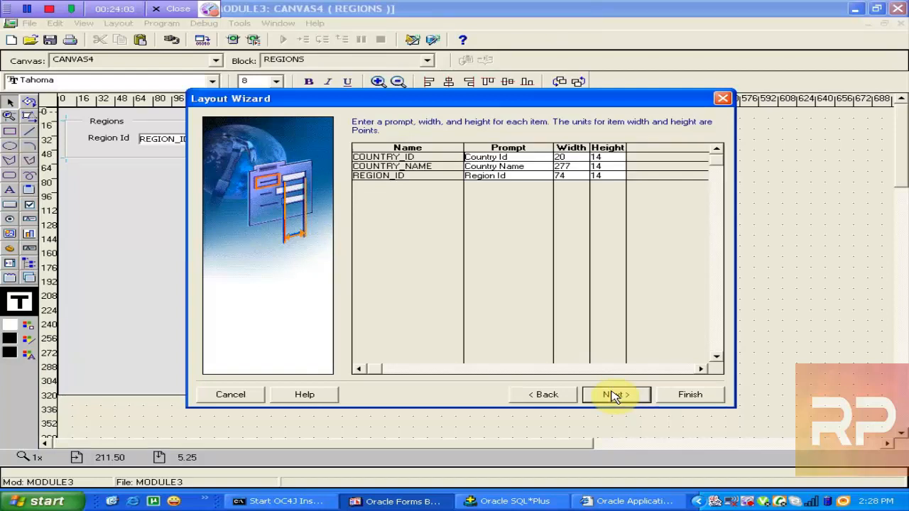
click(612, 396)
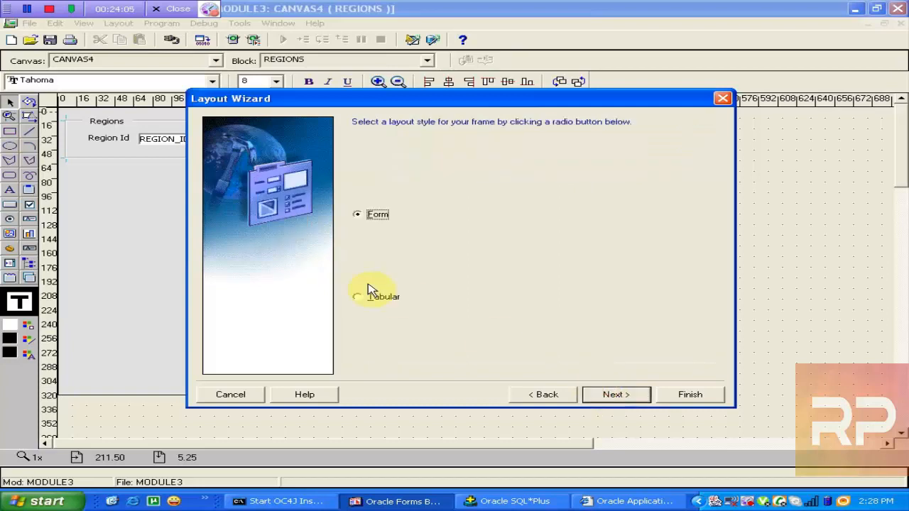
click(359, 302)
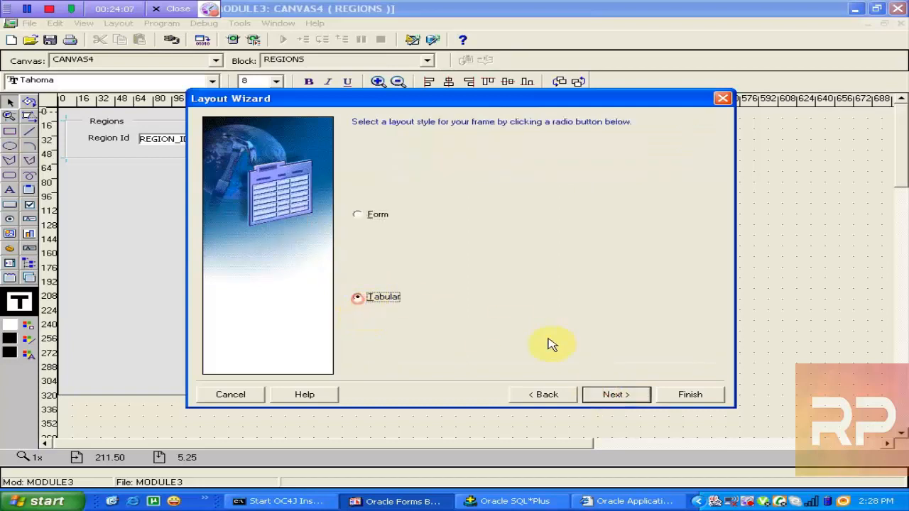
Title the frame Countries, show 5 records with a scrollbar, and finish the layout.
click(617, 394)
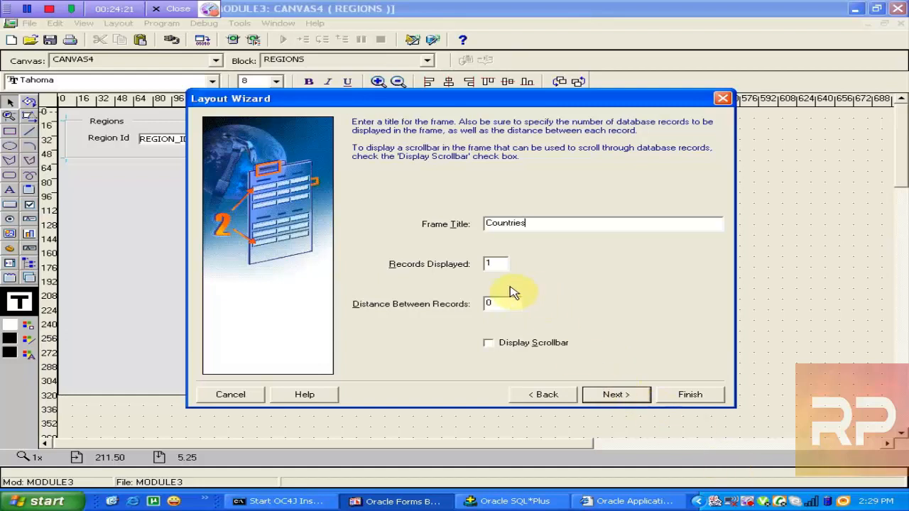
drag(493, 263, 460, 266)
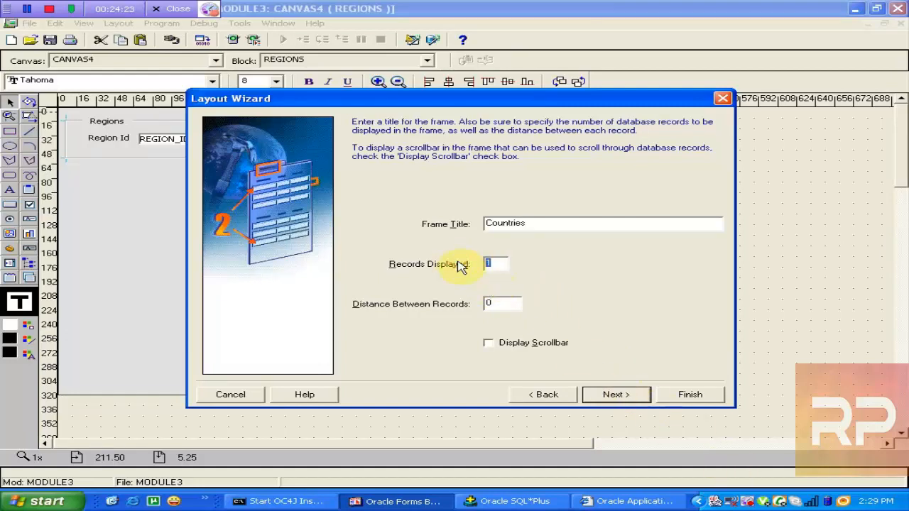
text(5)
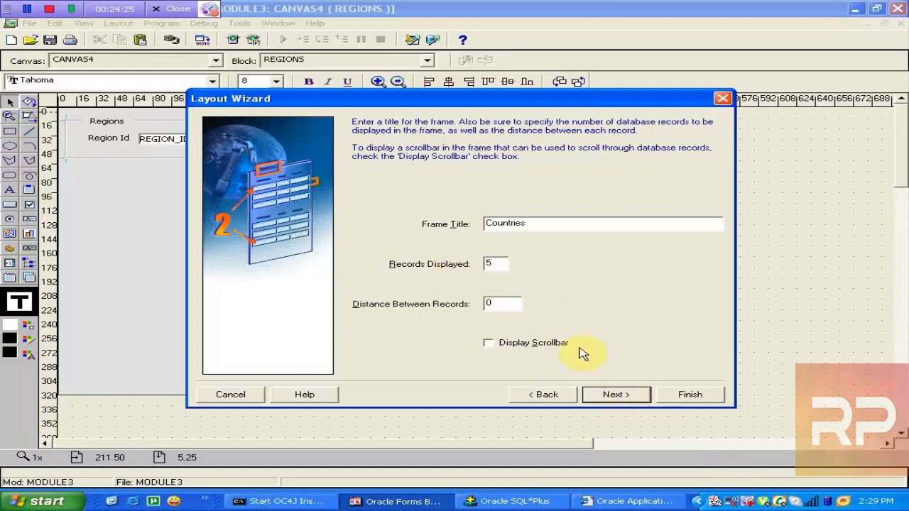
click(517, 344)
click(630, 397)
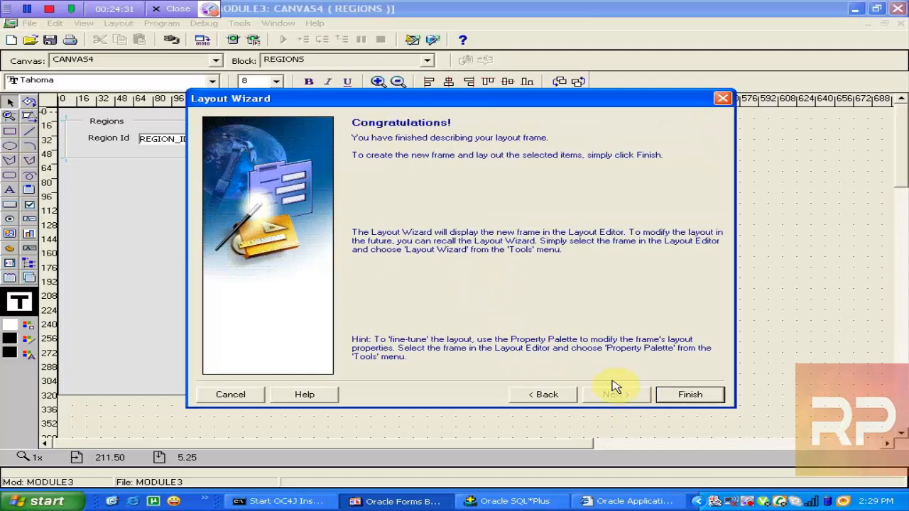
click(689, 397)
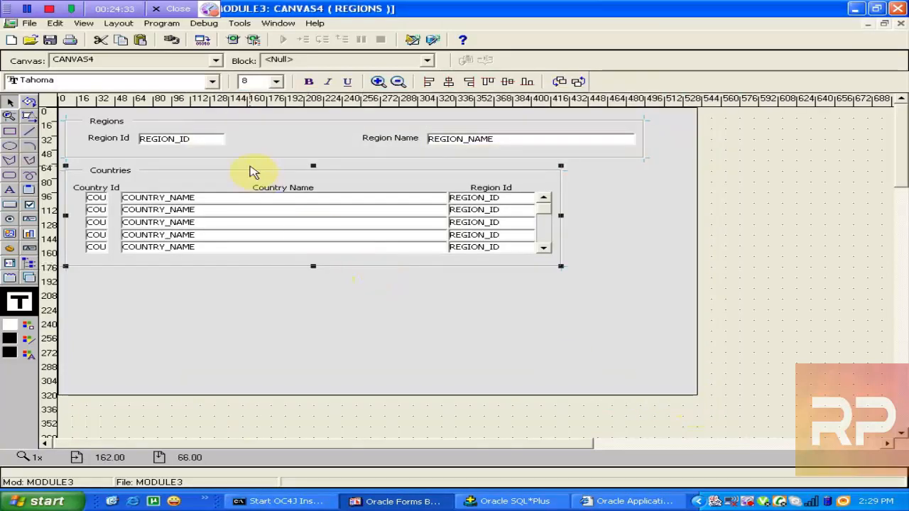
Close the layout editor and select WINDOW1 under the module's Windows node in the Object Navigator.
click(116, 121)
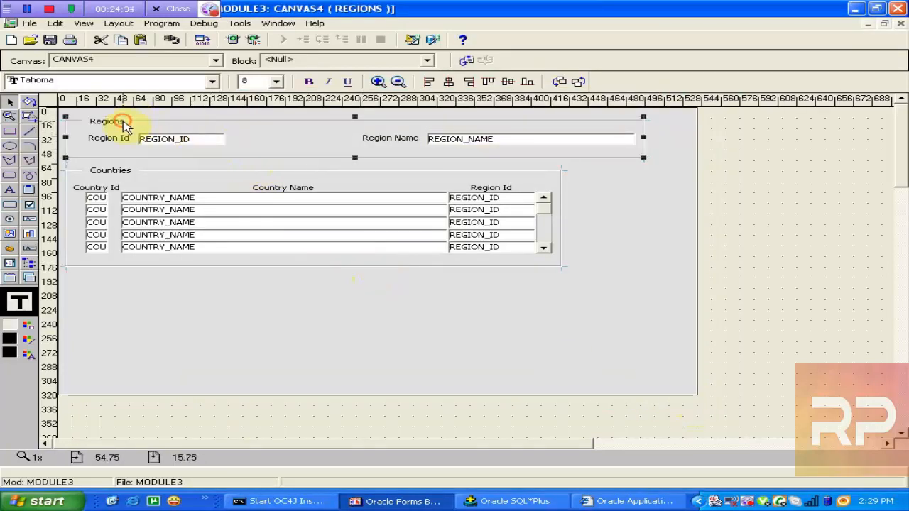
click(131, 178)
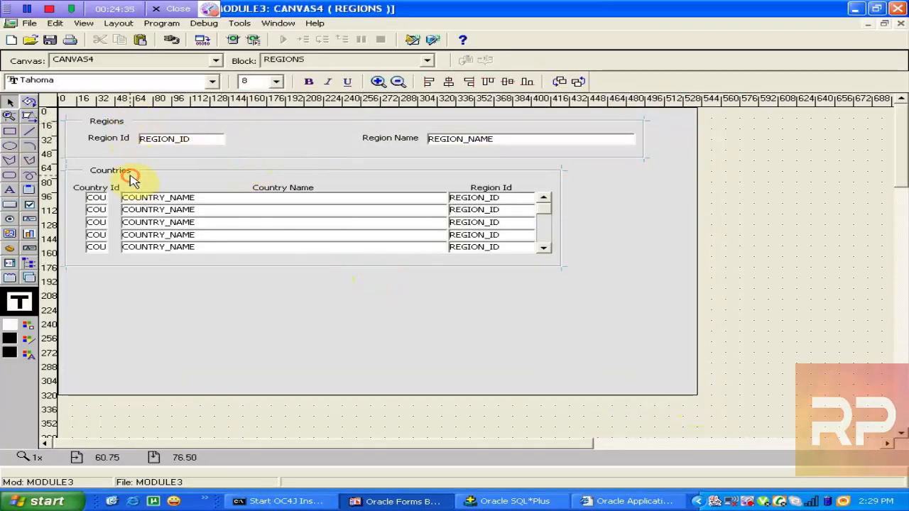
click(899, 24)
click(69, 281)
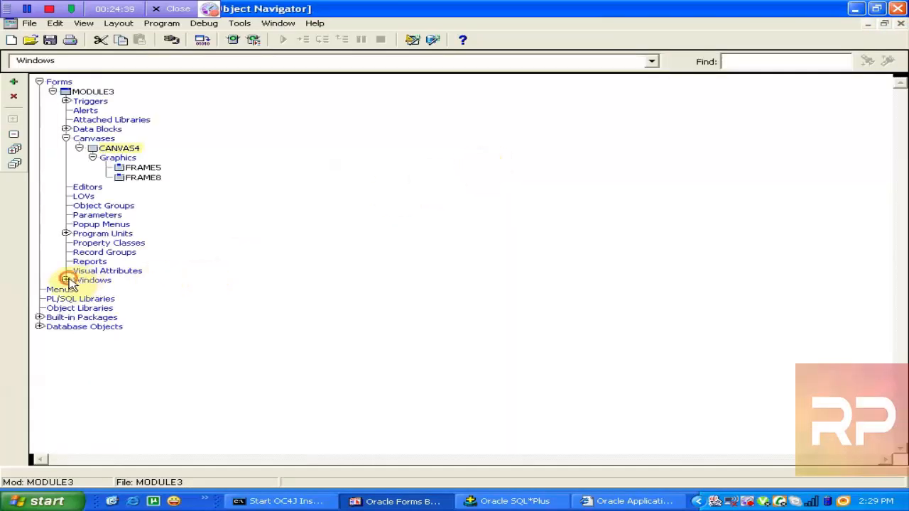
click(92, 292)
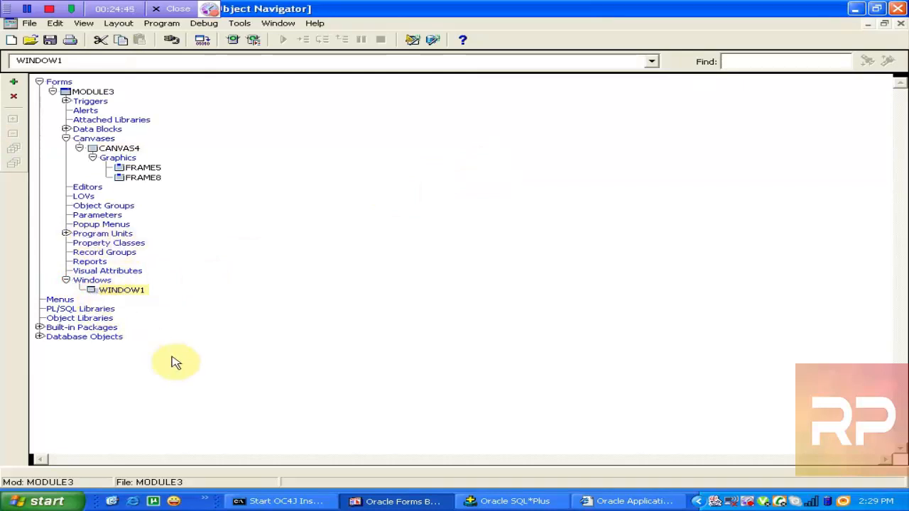
click(596, 501)
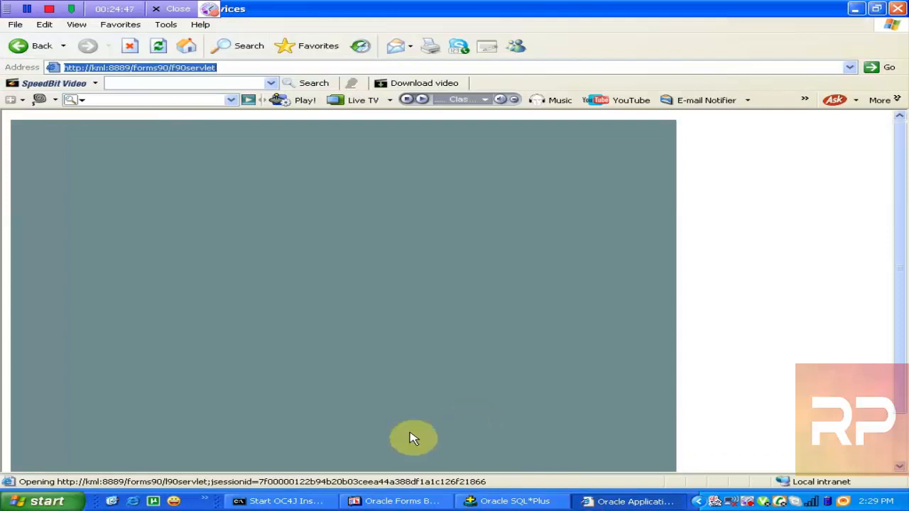
click(394, 501)
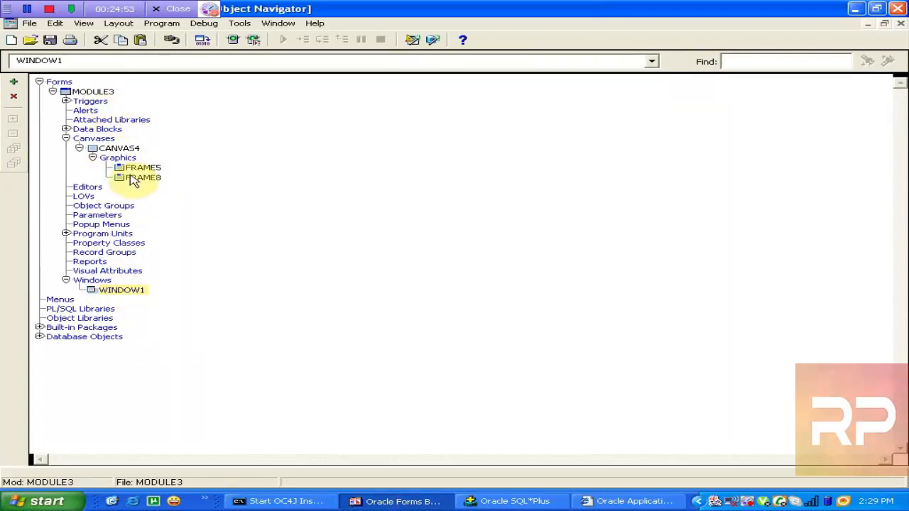
Open CANVAS4 in the layout editor and start a Table or View data block based on the LOCATIONS table.
double_click(92, 148)
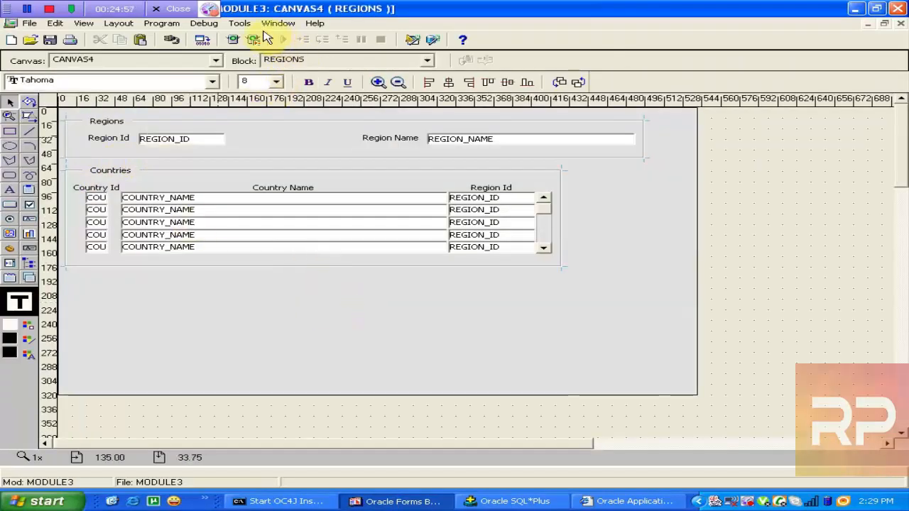
click(240, 24)
click(281, 36)
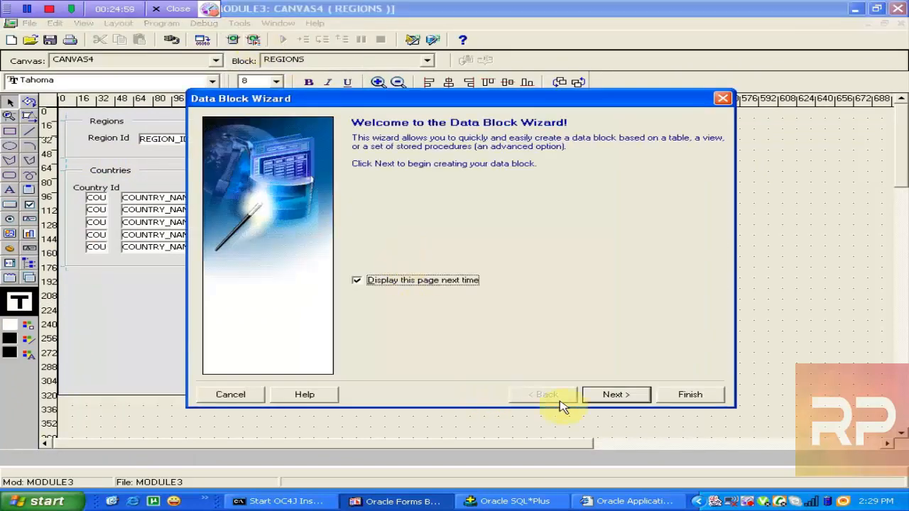
click(615, 395)
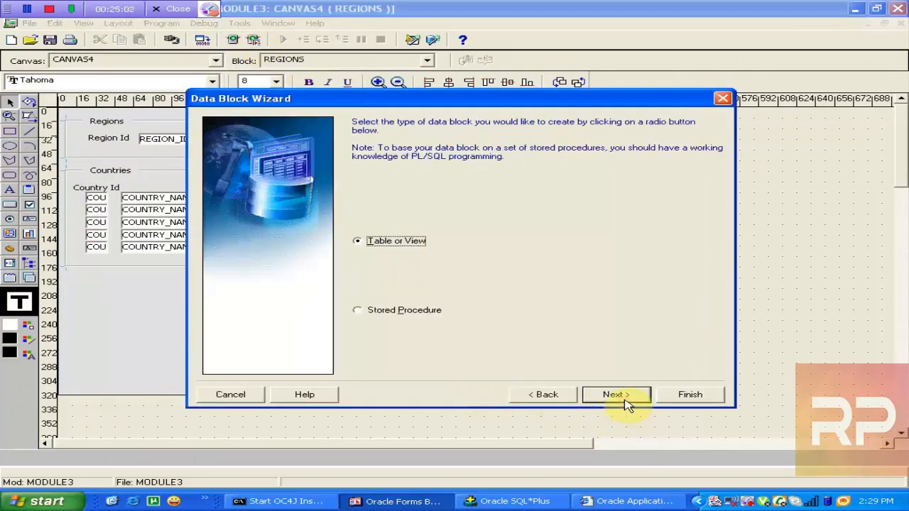
click(625, 400)
click(706, 162)
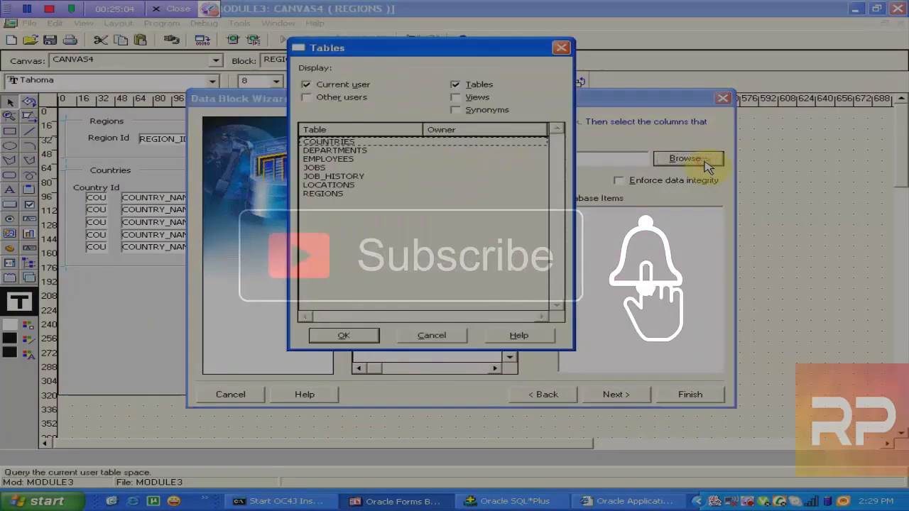
double_click(351, 185)
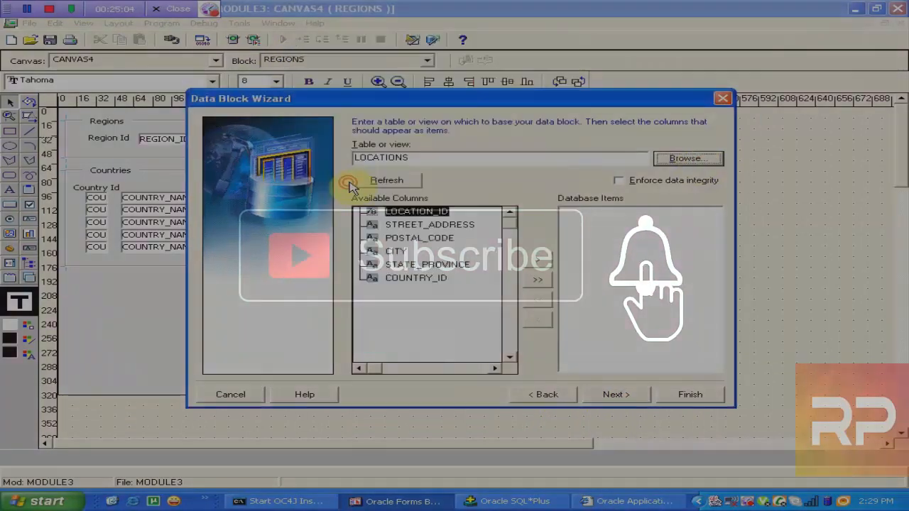
Include LOCATION_ID, CITY and COUNTRY_ID as database items of the LOCATIONS block.
click(544, 259)
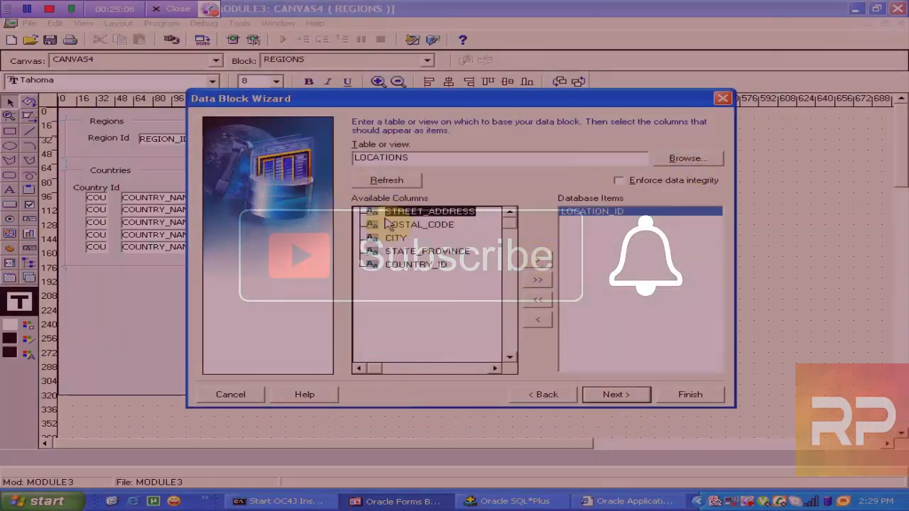
click(395, 237)
click(536, 260)
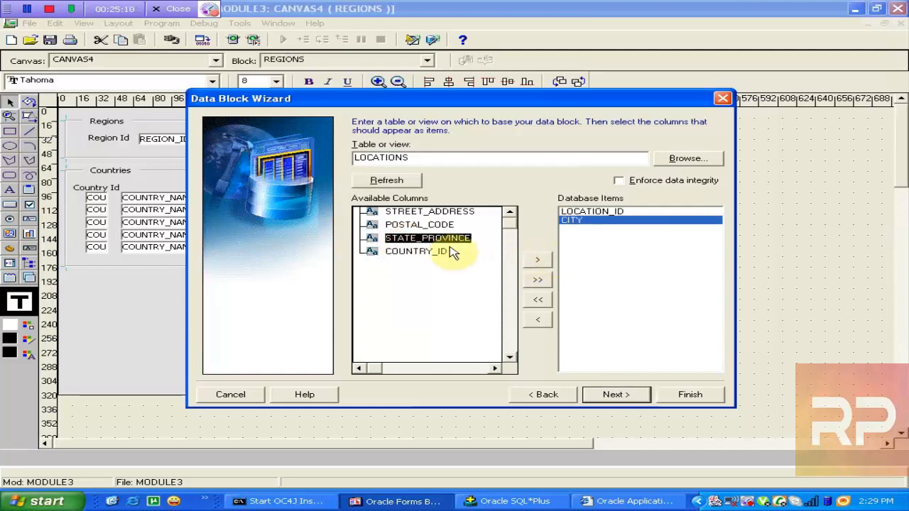
click(452, 251)
click(543, 261)
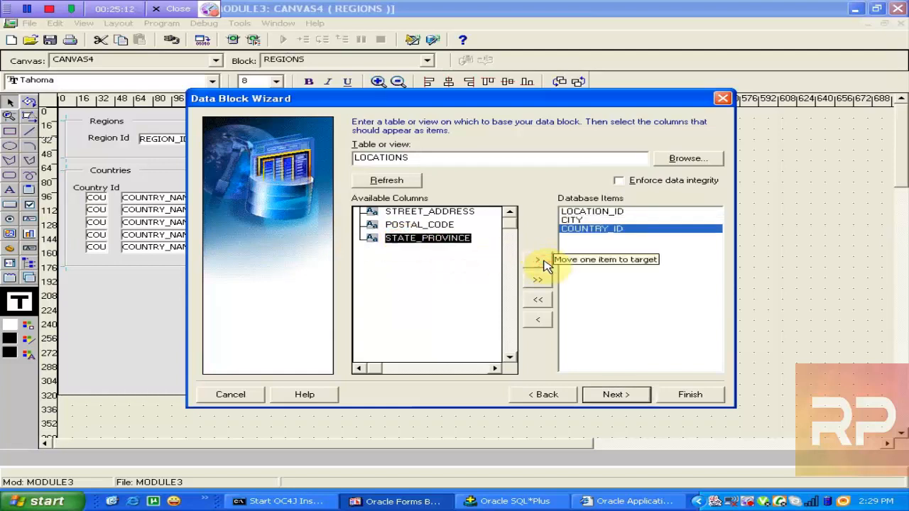
Create a master-detail relationship from LOCATIONS to COUNTRIES and create the data block, continuing into the Layout Wizard.
click(609, 398)
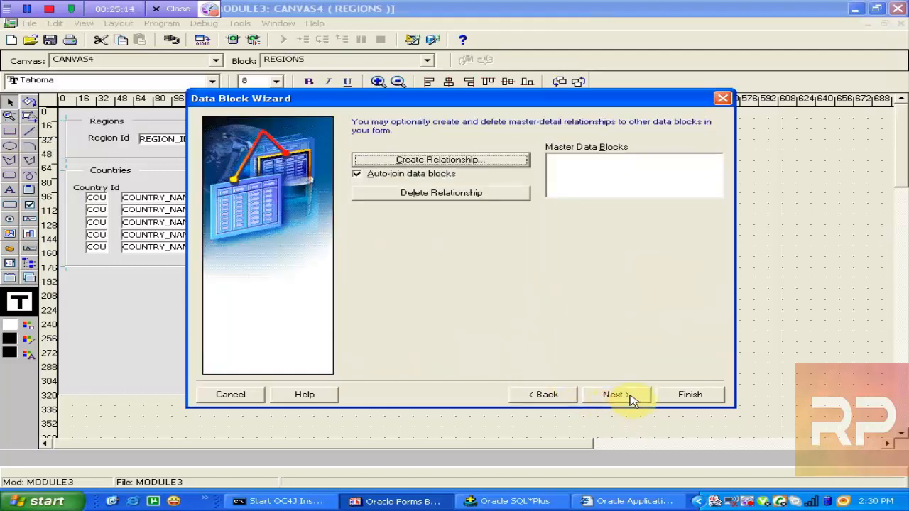
click(424, 160)
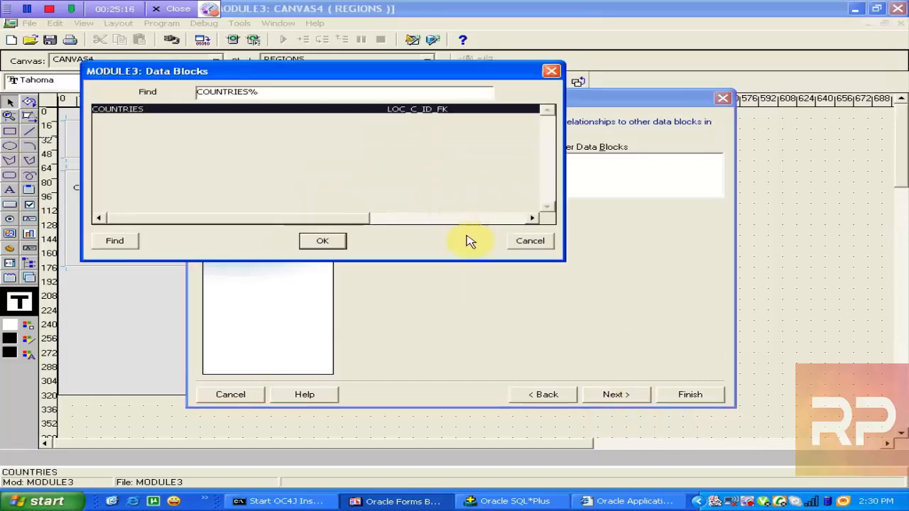
click(328, 242)
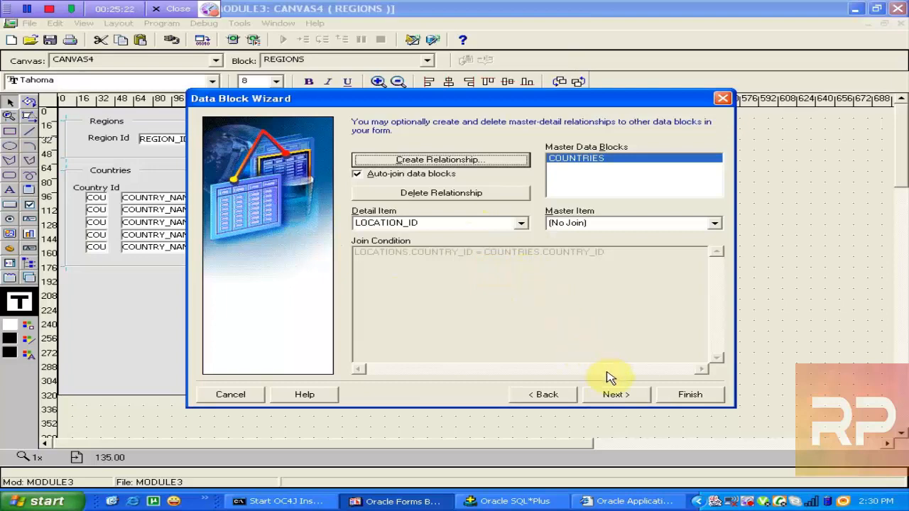
click(614, 396)
click(614, 396)
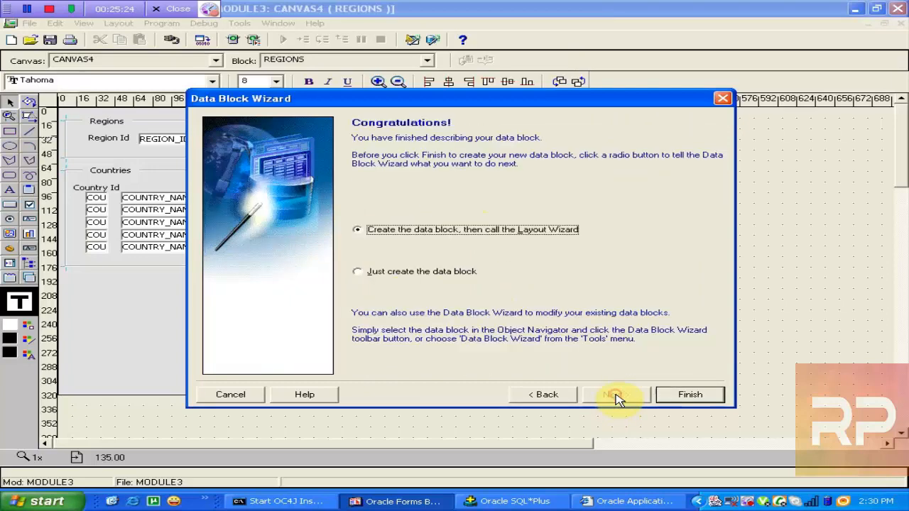
click(686, 394)
Lay out all LOCATIONS items on CANVAS4 using the Tabular layout style.
click(615, 395)
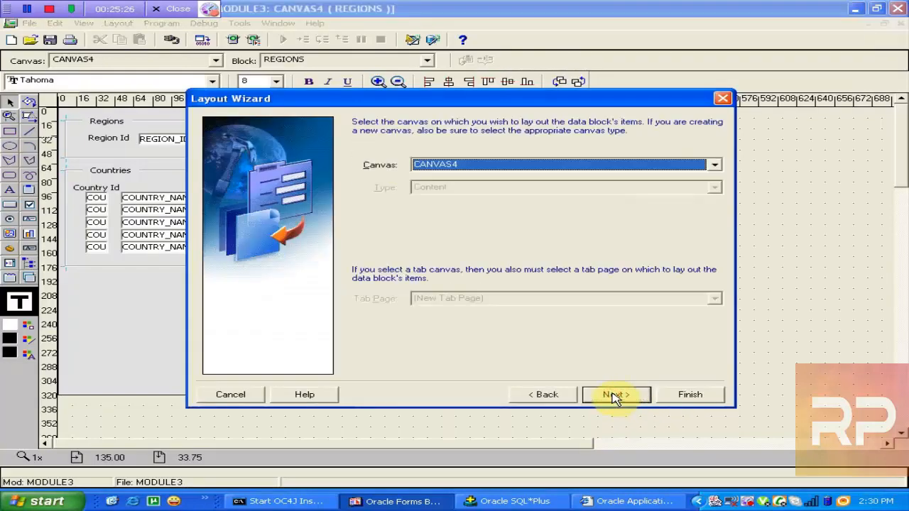
click(614, 395)
click(543, 261)
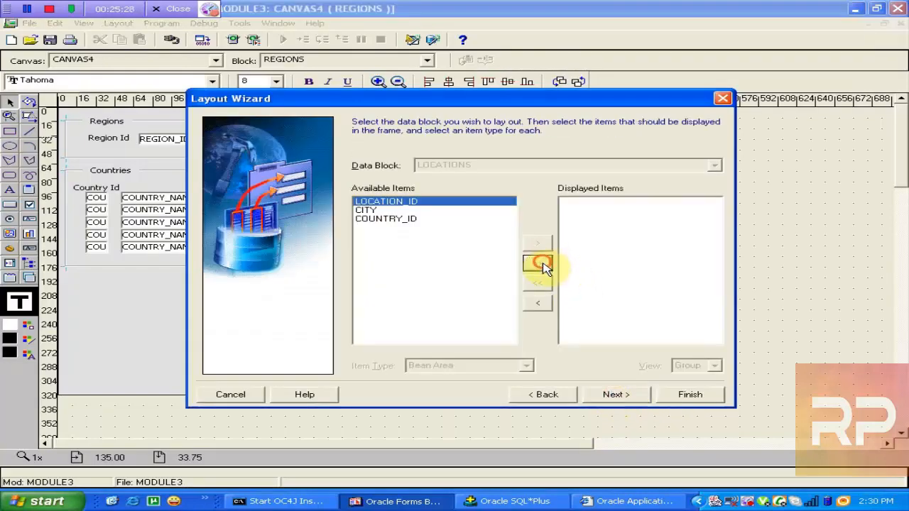
click(604, 394)
click(603, 396)
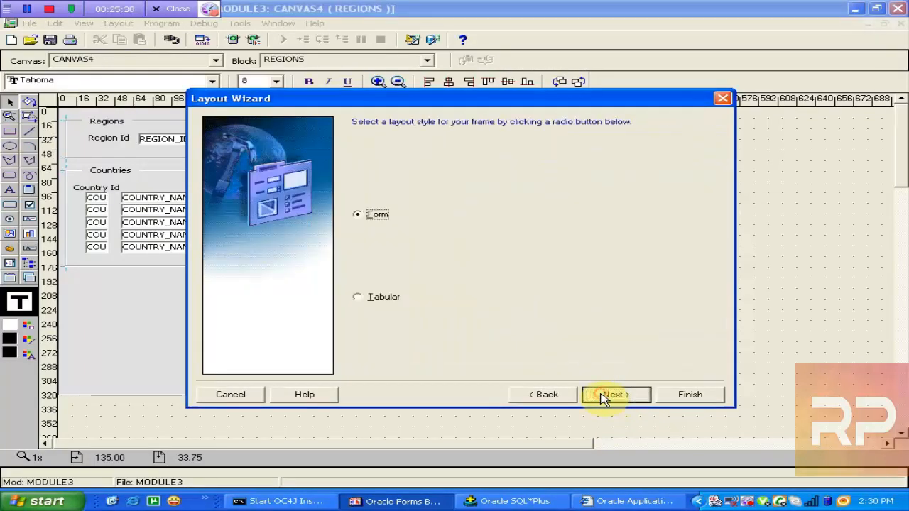
click(369, 304)
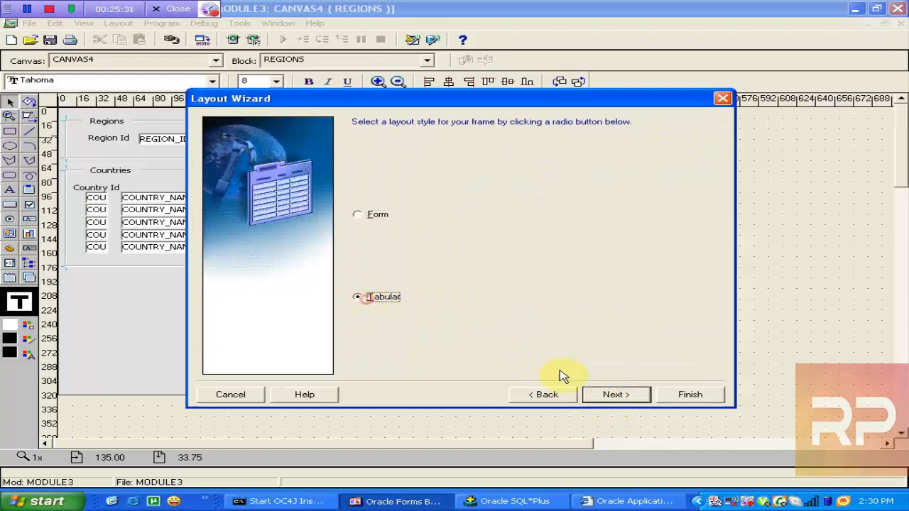
Title the frame Locations, show 4 records with a scrollbar, and finish the layout.
click(614, 395)
text(Locations)
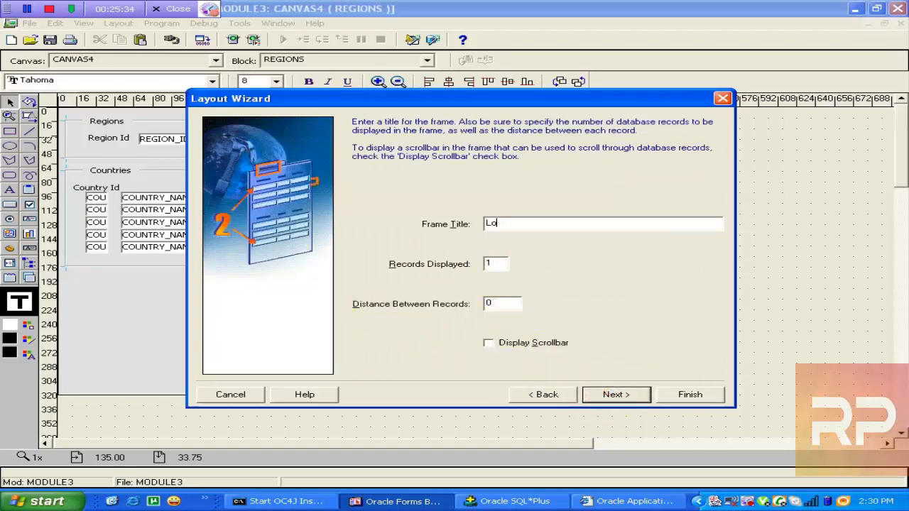
double_click(500, 266)
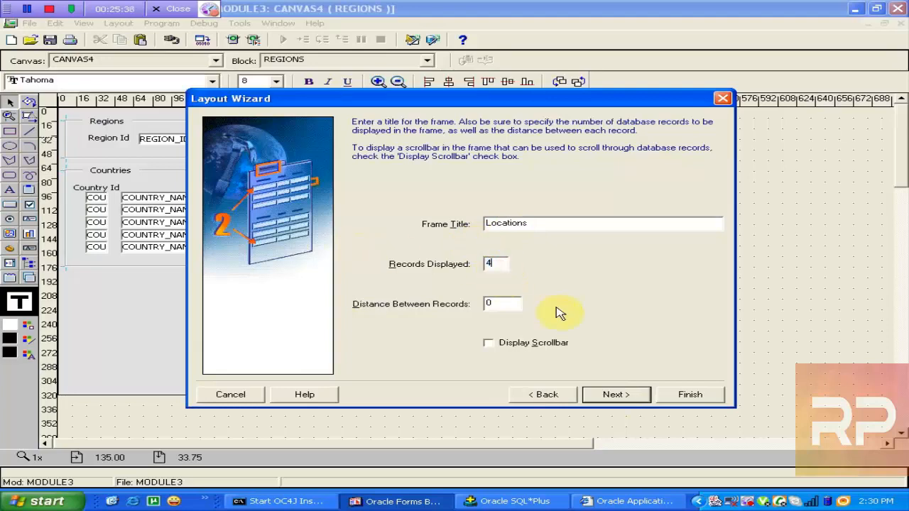
click(552, 345)
click(611, 394)
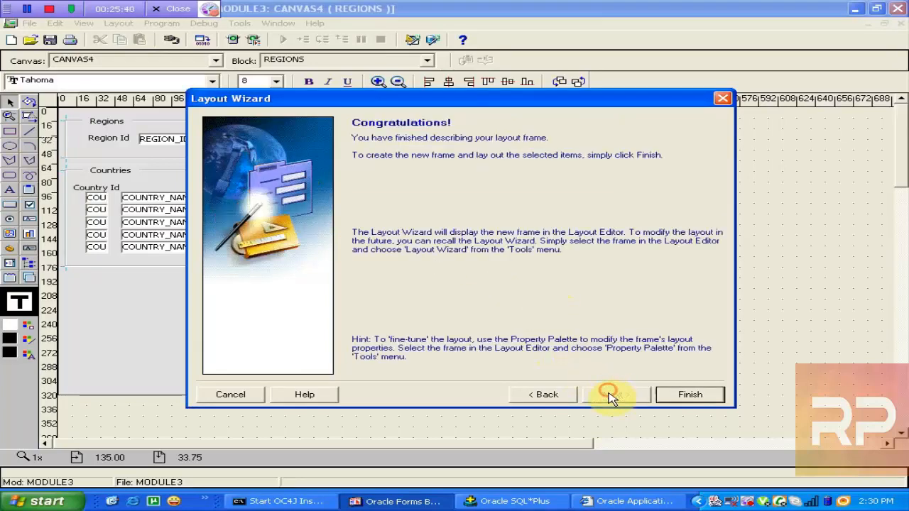
click(679, 397)
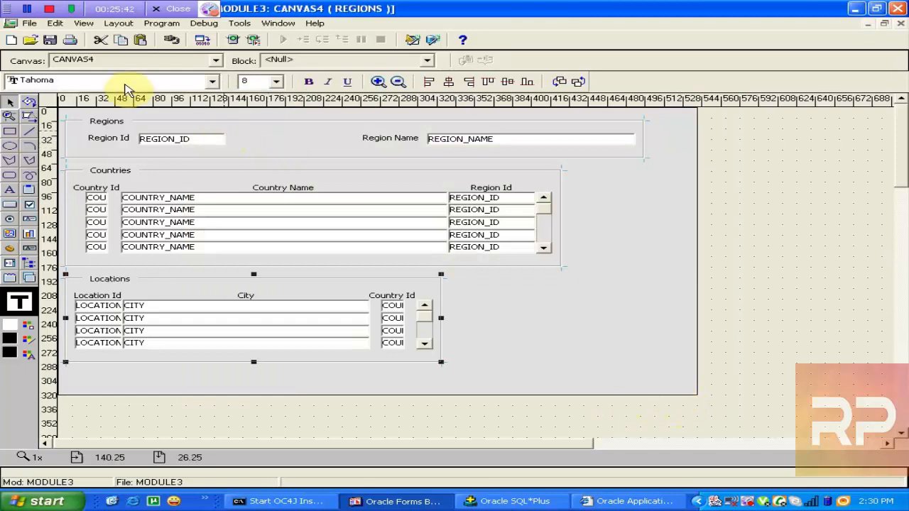
Save the form module in the form folder as master_detai_detail2.
click(50, 40)
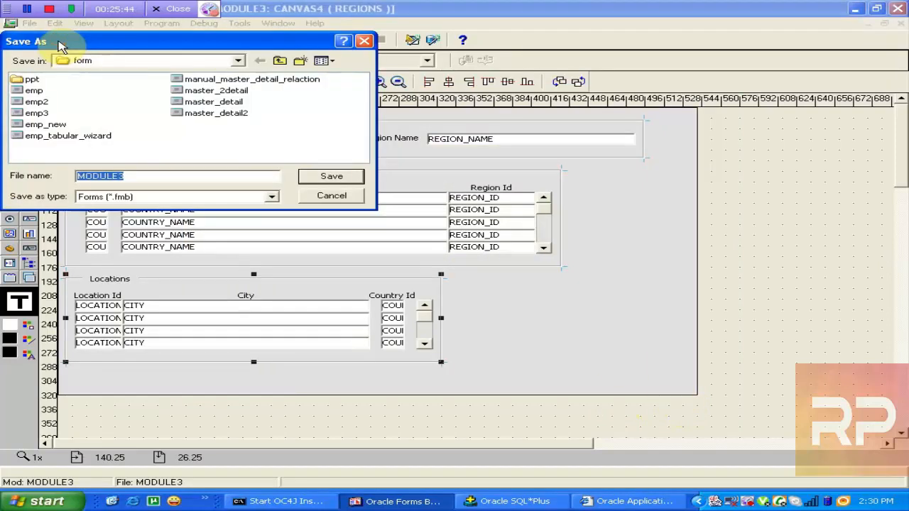
text(master_)
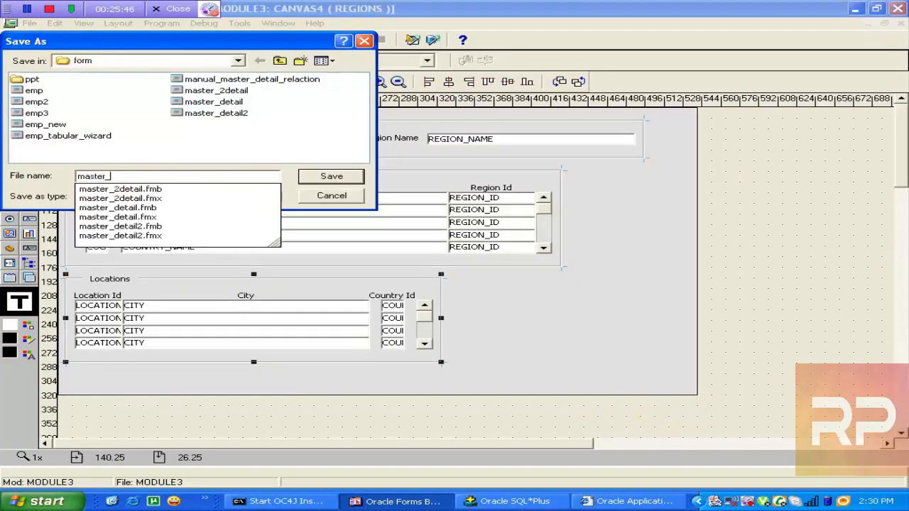
text(detaik)
key(BackSpace)
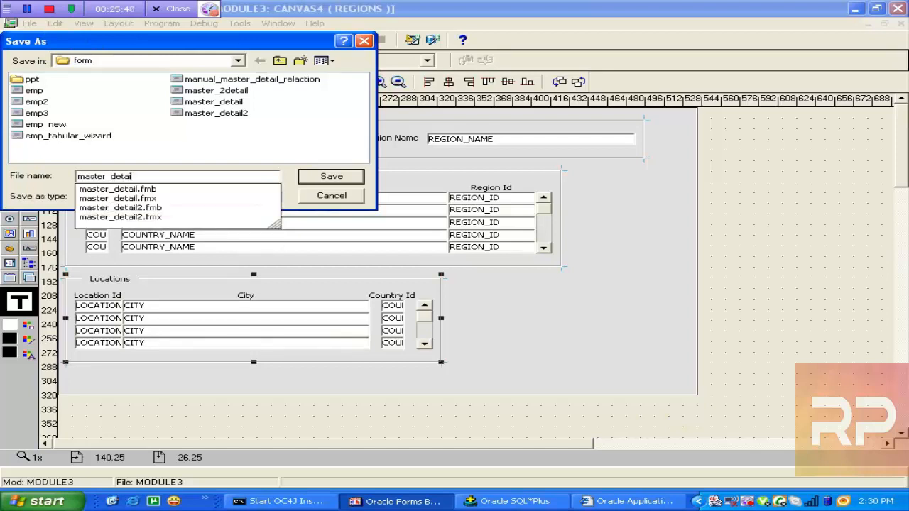
text(_detail2)
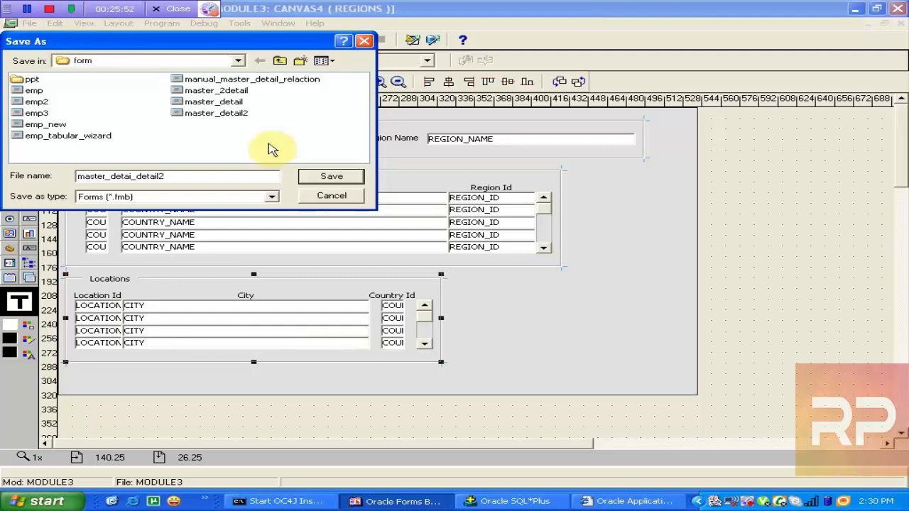
click(326, 177)
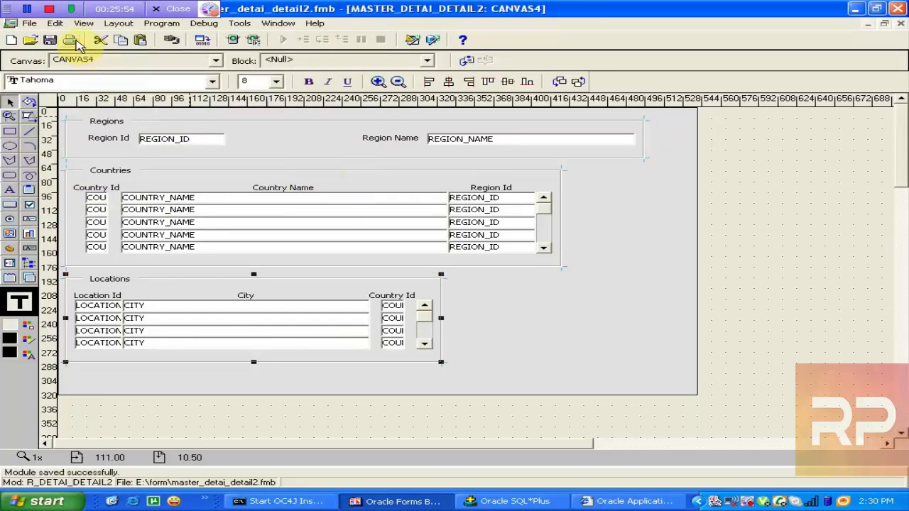
Close the previously running form's browser window, run the saved form, and maximize its new browser window.
click(629, 501)
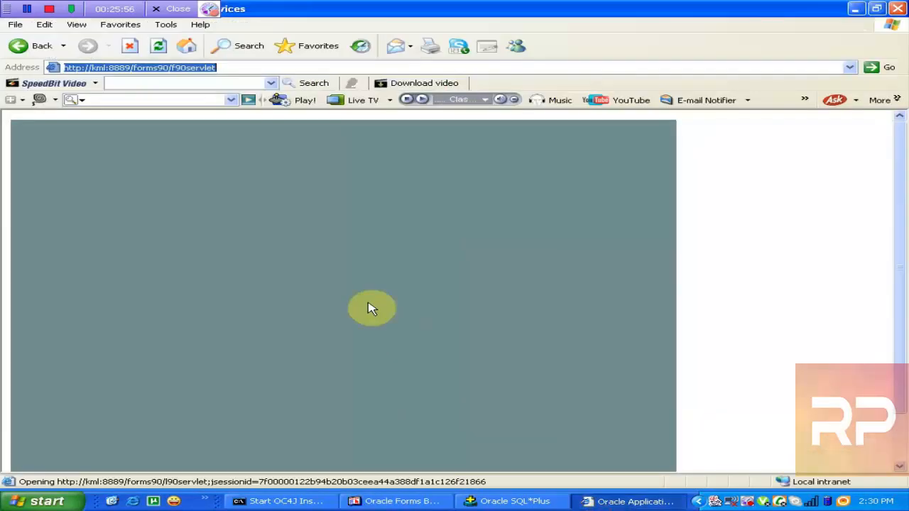
click(859, 8)
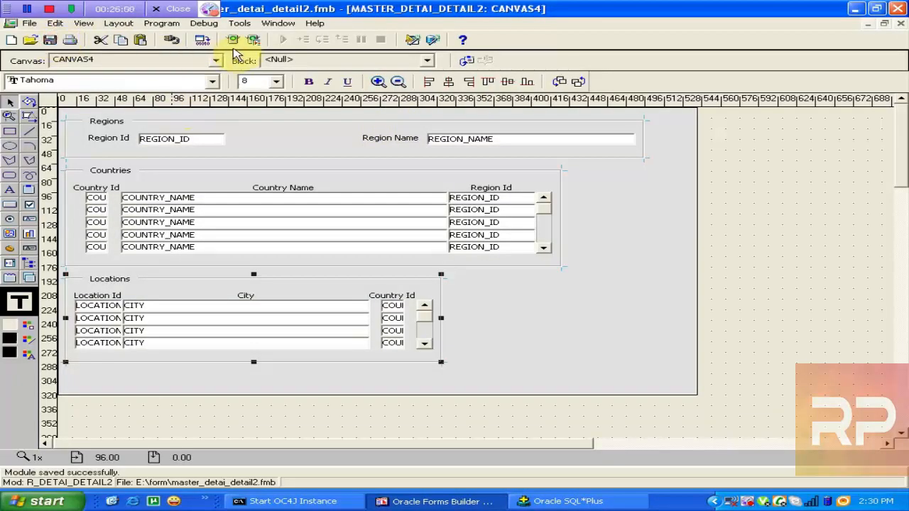
click(233, 41)
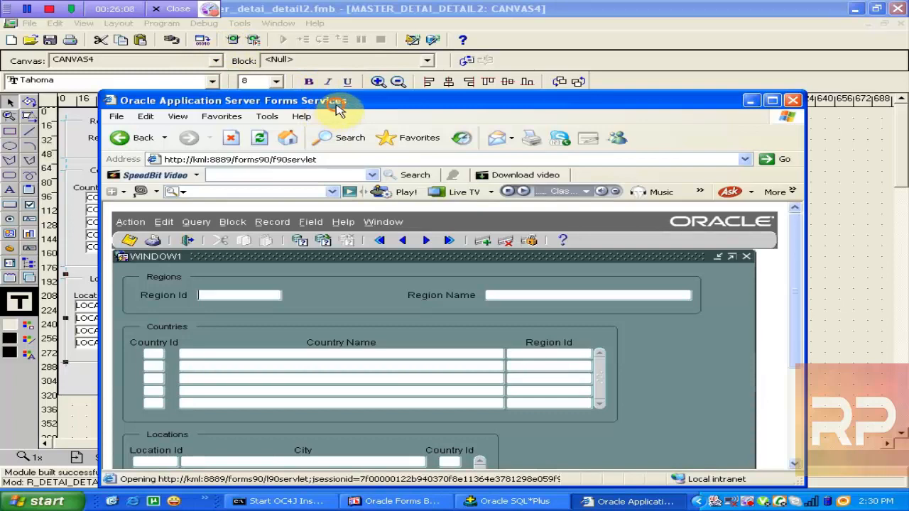
double_click(337, 106)
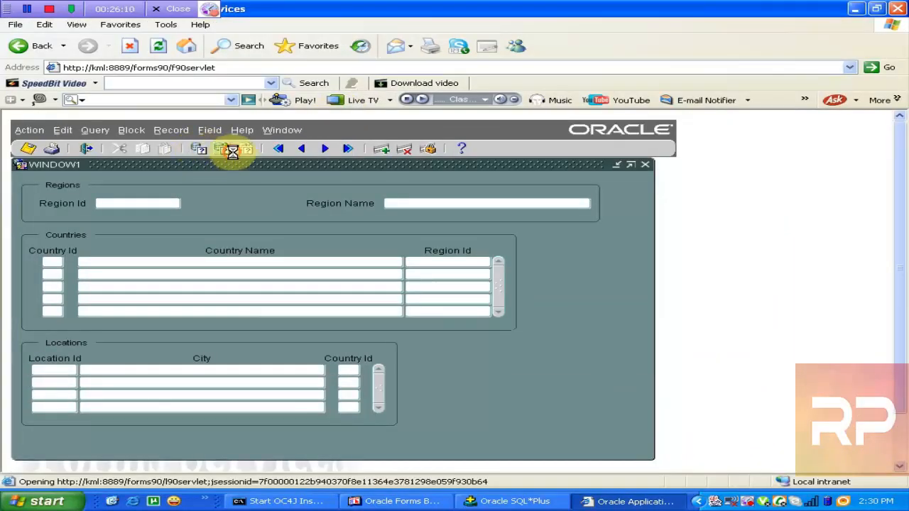
Query the form and step down through the Countries records to United Kingdom, checking the matching Locations for each.
click(139, 260)
key(Down)
key(Down)
key(Up)
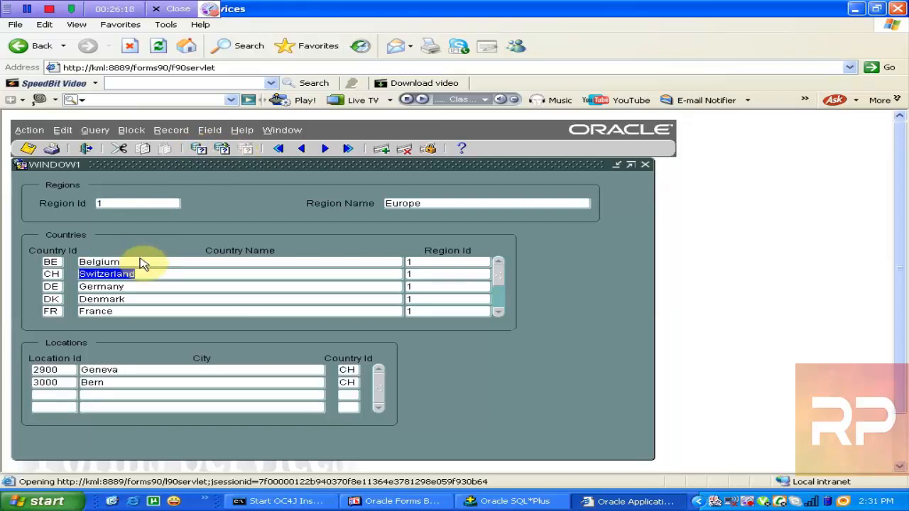
key(Down)
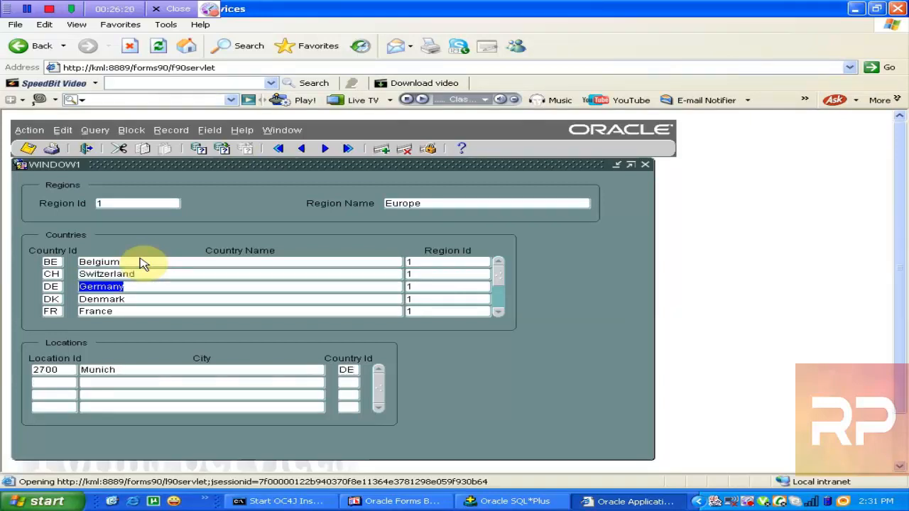
key(Down)
key(Down)
key(Down)
key(Down)
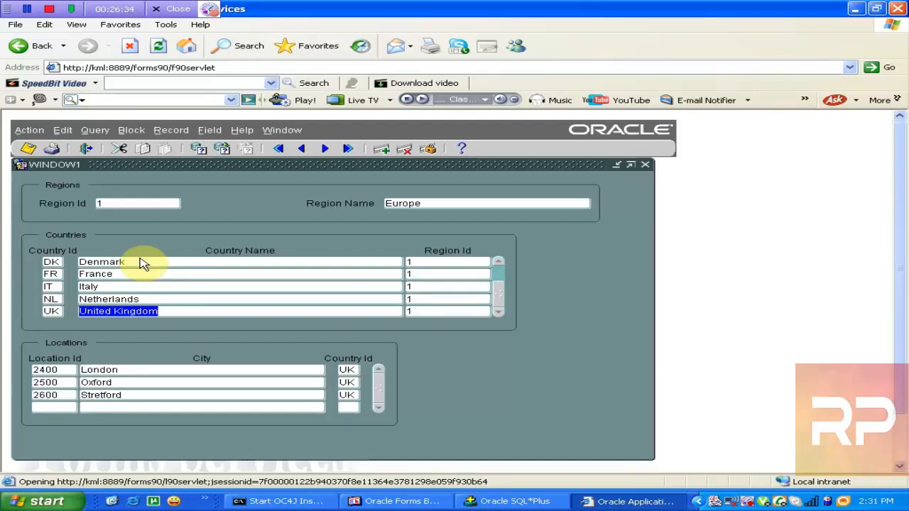
Switch to SQL*Plus, connect as hr with the account password, and list the schema's tables with select * from tab;.
click(472, 502)
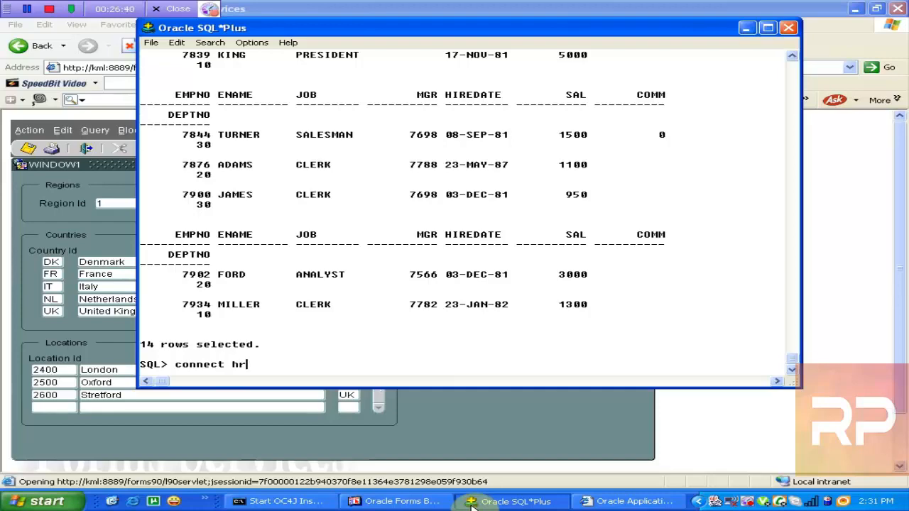
text(hr)
key(Return)
key(Return)
key(Return)
key(Return)
text(select * from tab;)
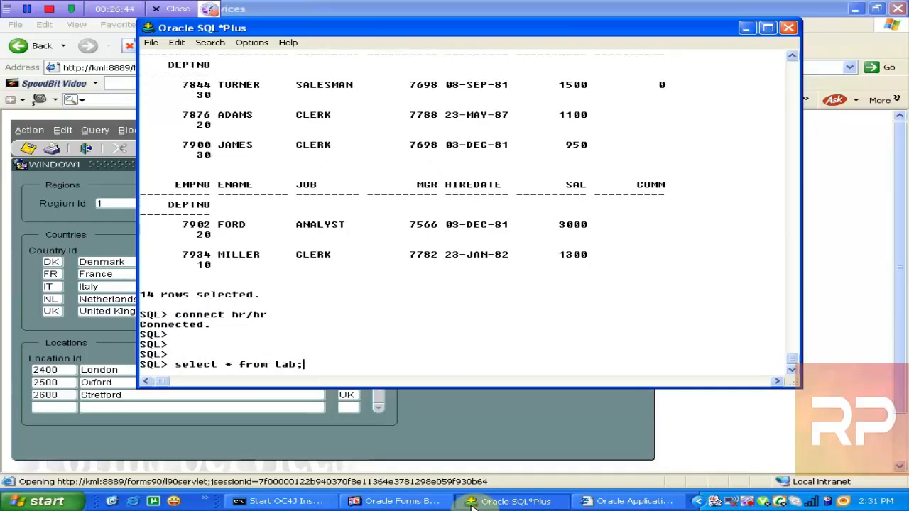
key(Return)
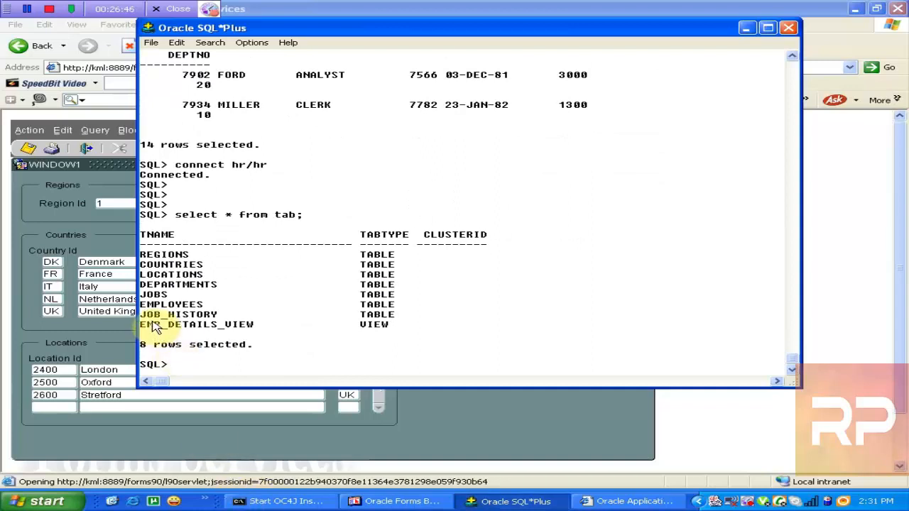
Describe the job_history, employees and departments tables to review their columns.
text(des)
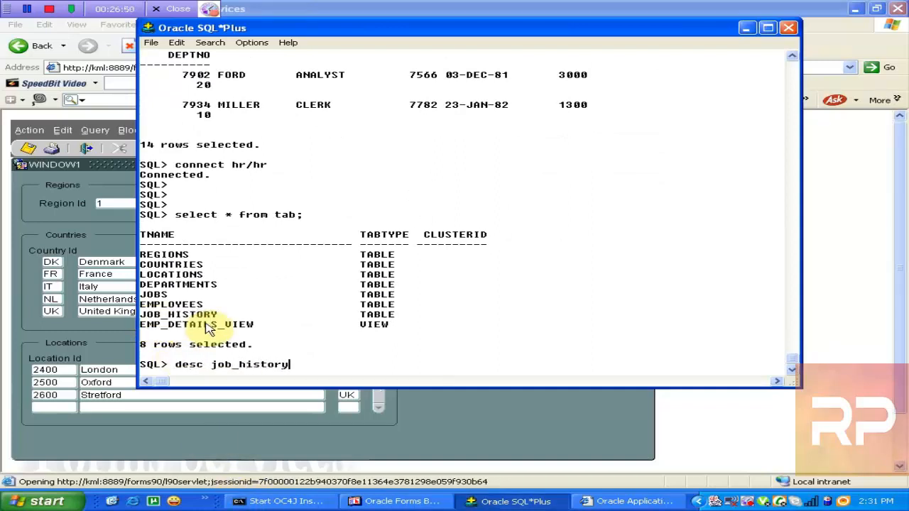
text(c job_history)
key(Return)
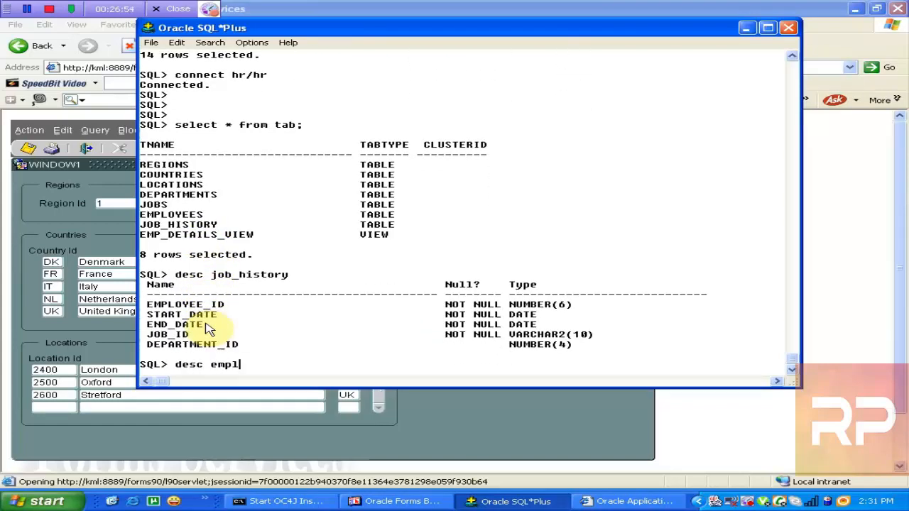
text(desc employees)
key(Return)
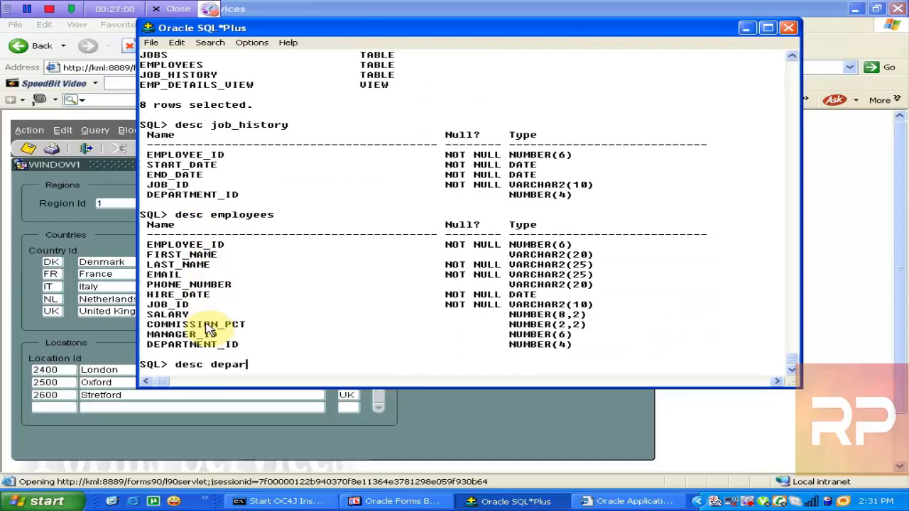
text(desc departments)
key(Return)
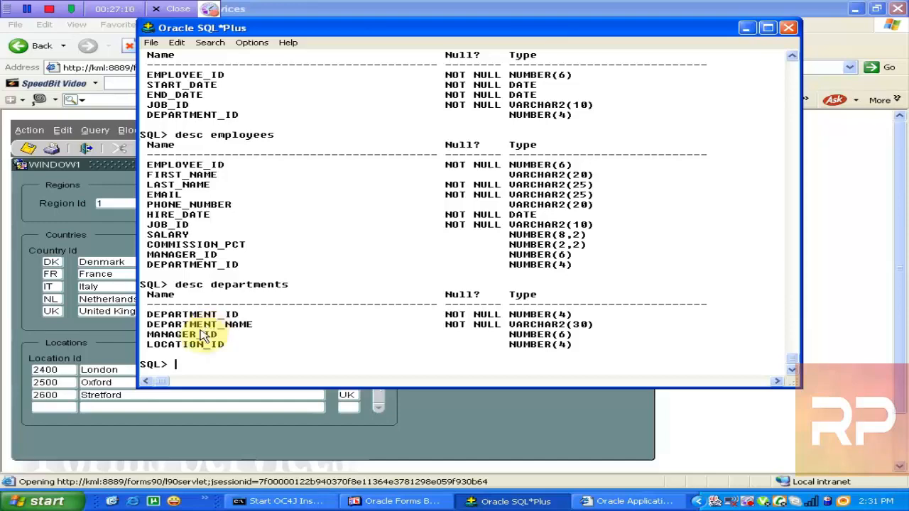
Switch to Oracle Forms Builder, close MASTER_DETAI_DETAIL2 with its changes saved, and create a new form module.
click(395, 501)
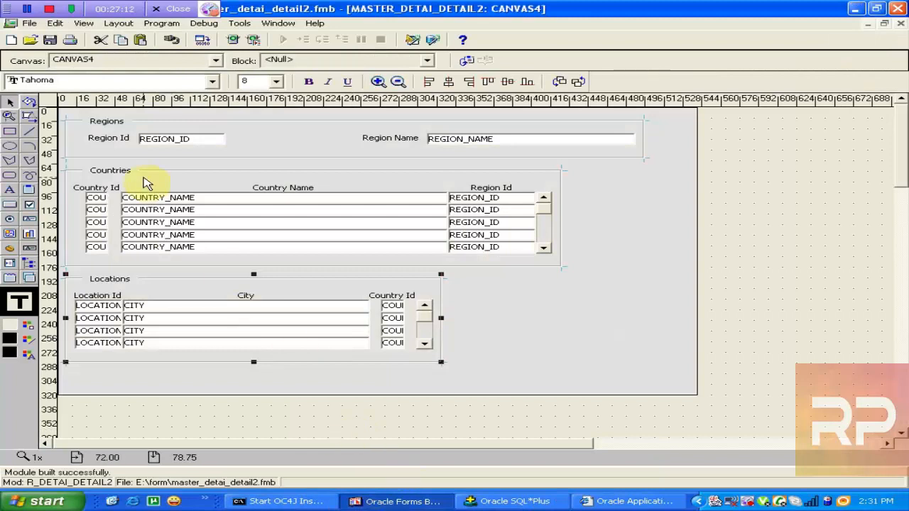
key(ctrl+w)
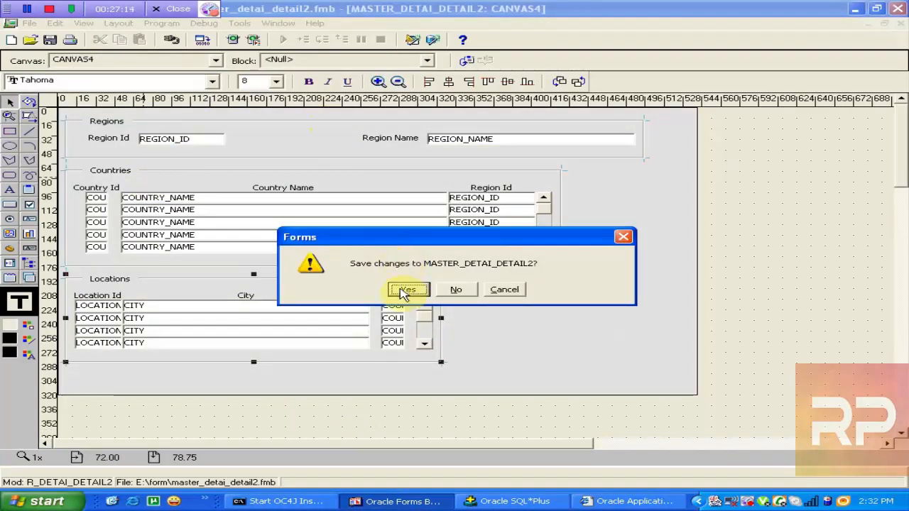
click(400, 288)
click(57, 83)
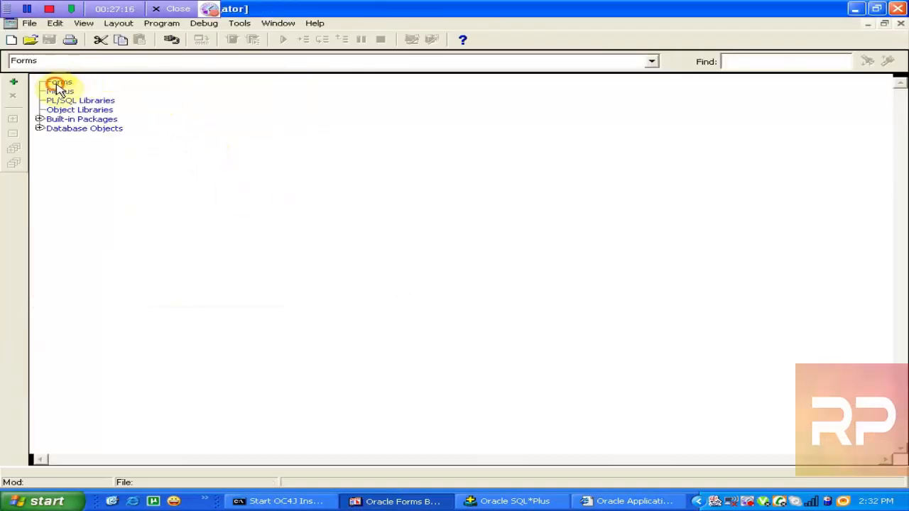
click(13, 82)
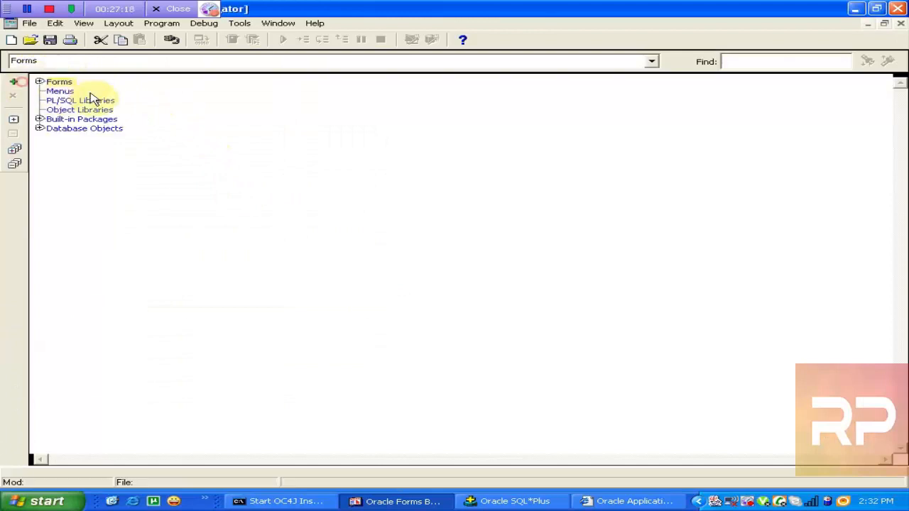
Create a data block in MODULE4 from the DEPARTMENTS table with all its columns, continuing to the Layout Wizard.
click(40, 81)
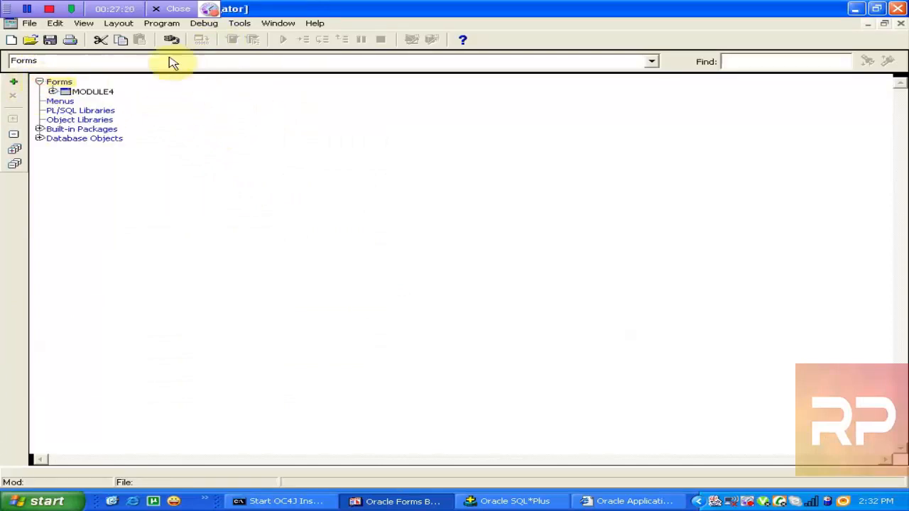
click(240, 24)
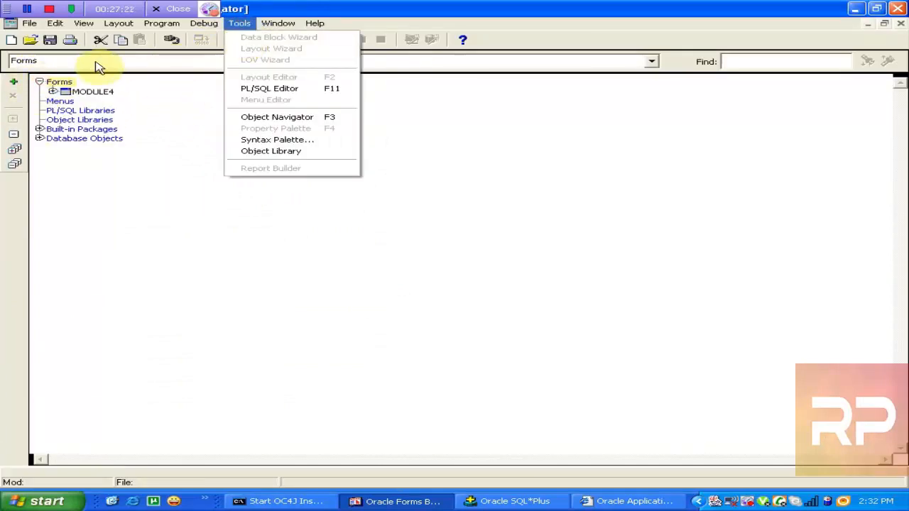
click(97, 97)
click(240, 24)
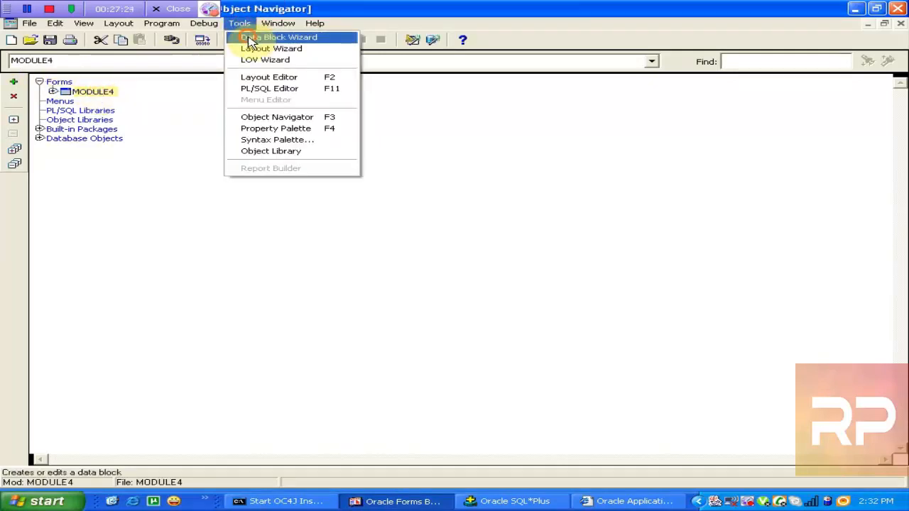
click(248, 37)
click(614, 395)
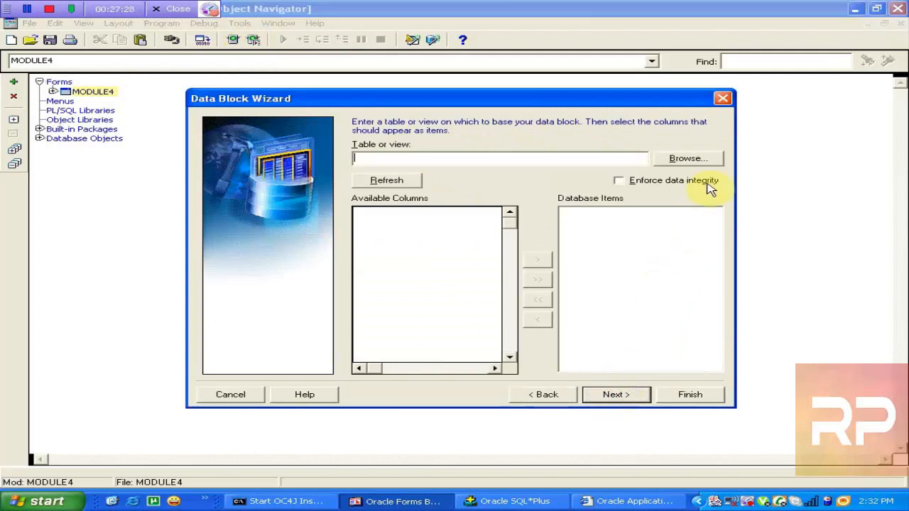
click(686, 159)
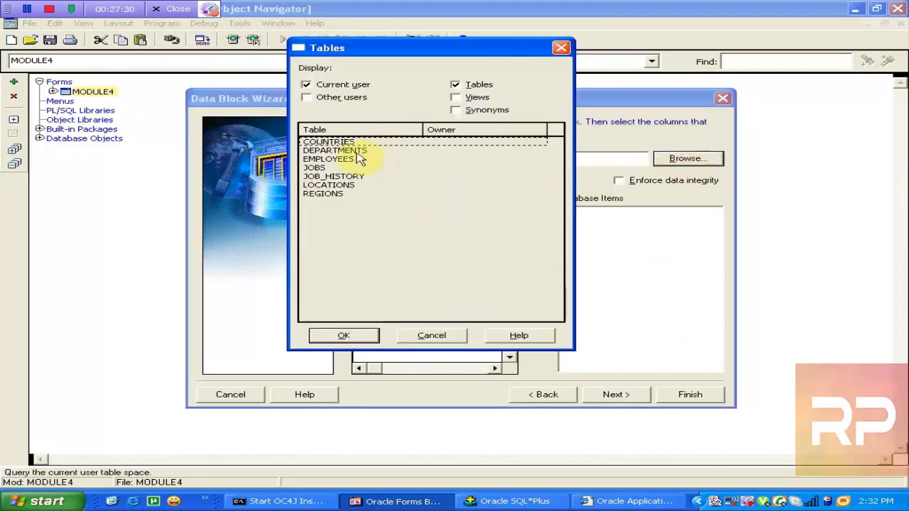
click(335, 150)
click(347, 336)
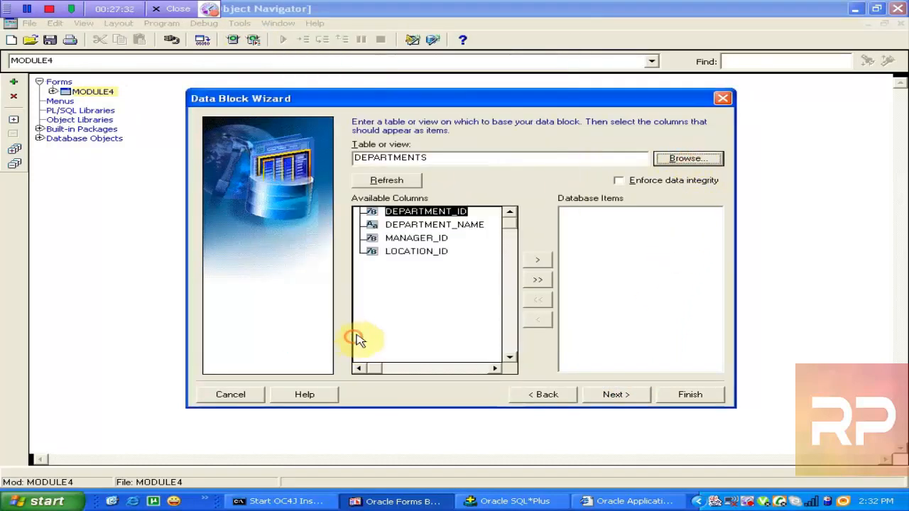
click(545, 284)
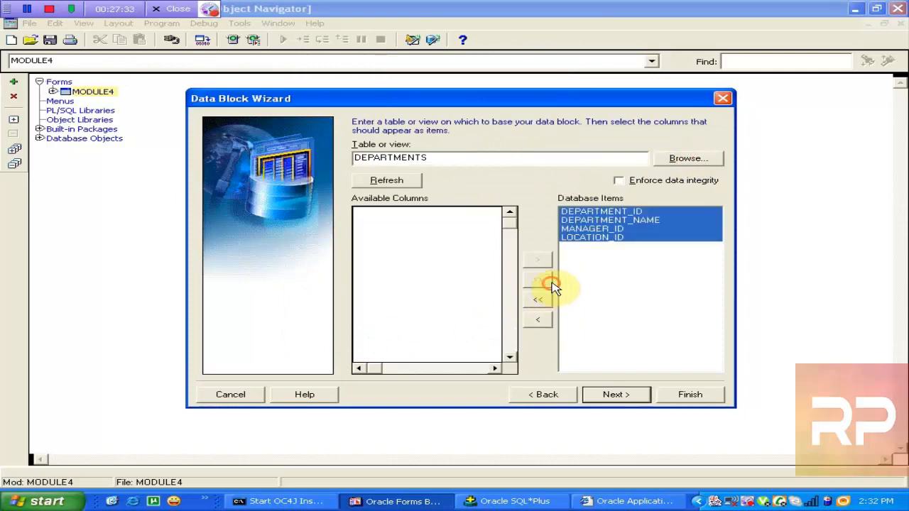
click(614, 398)
click(614, 399)
click(689, 397)
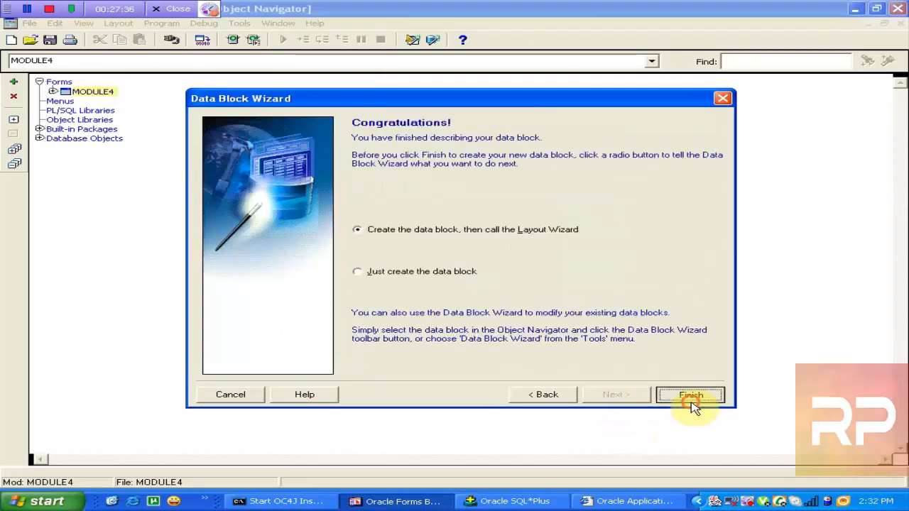
Lay out all DEPARTMENTS items on a new content canvas in a frame titled Departments.
click(616, 394)
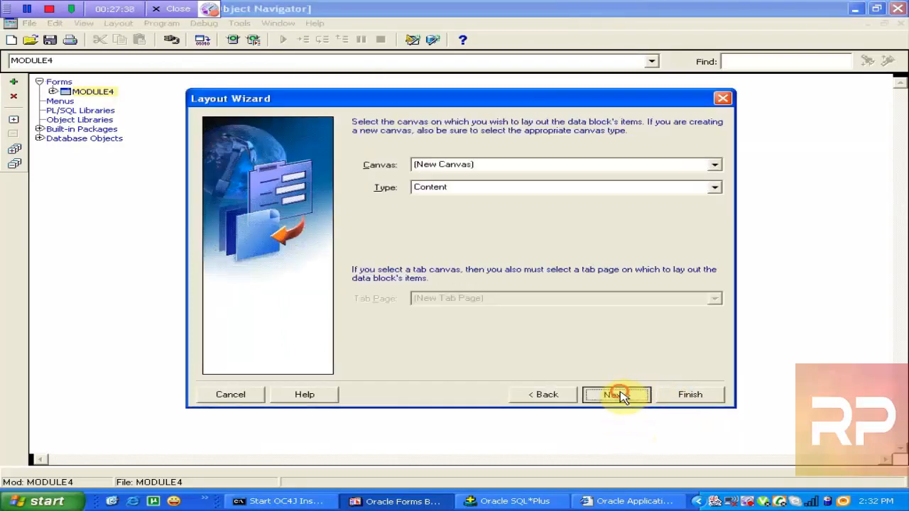
click(620, 395)
click(537, 262)
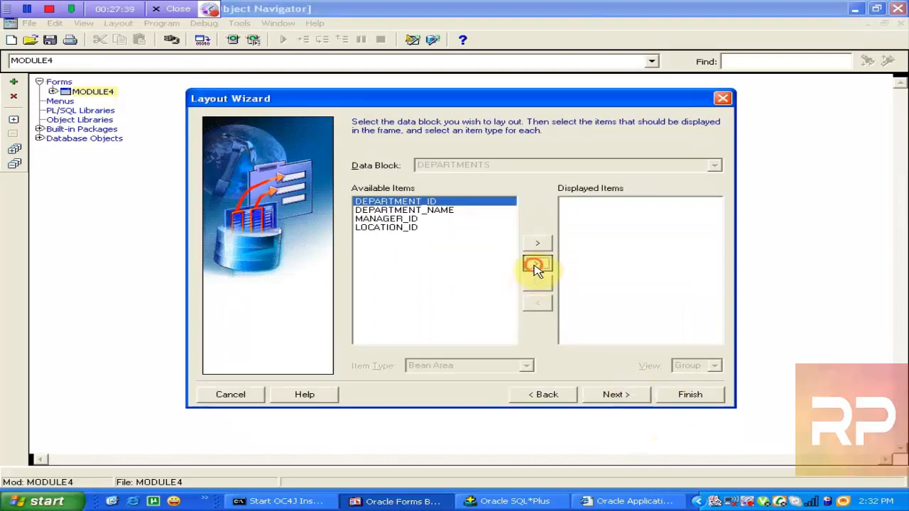
click(600, 405)
click(612, 406)
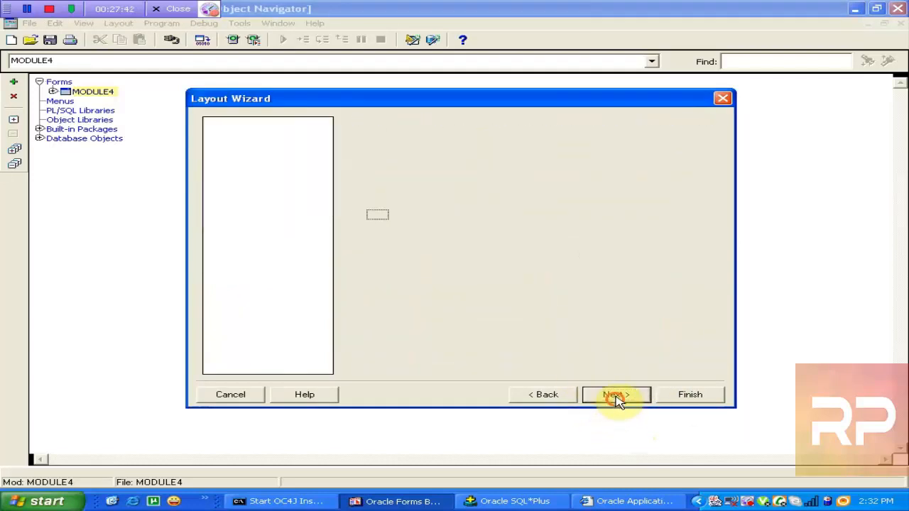
click(619, 403)
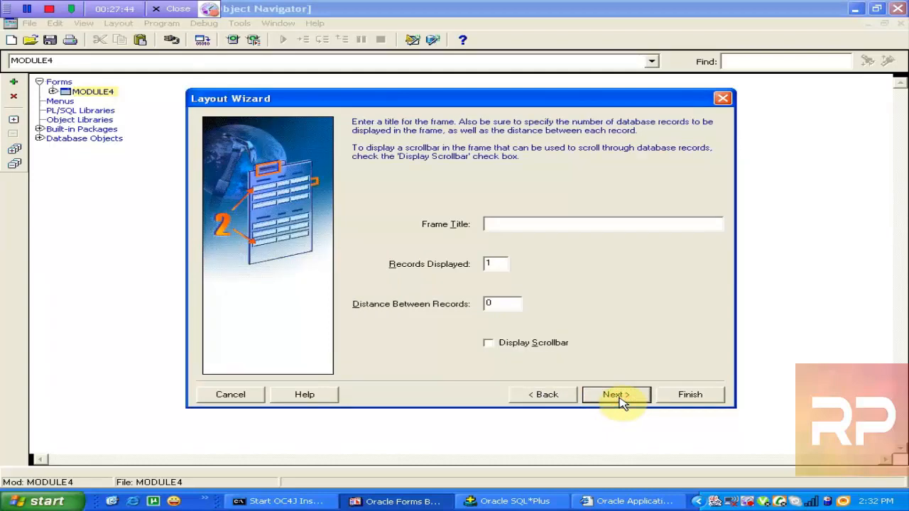
text(Departments)
click(629, 401)
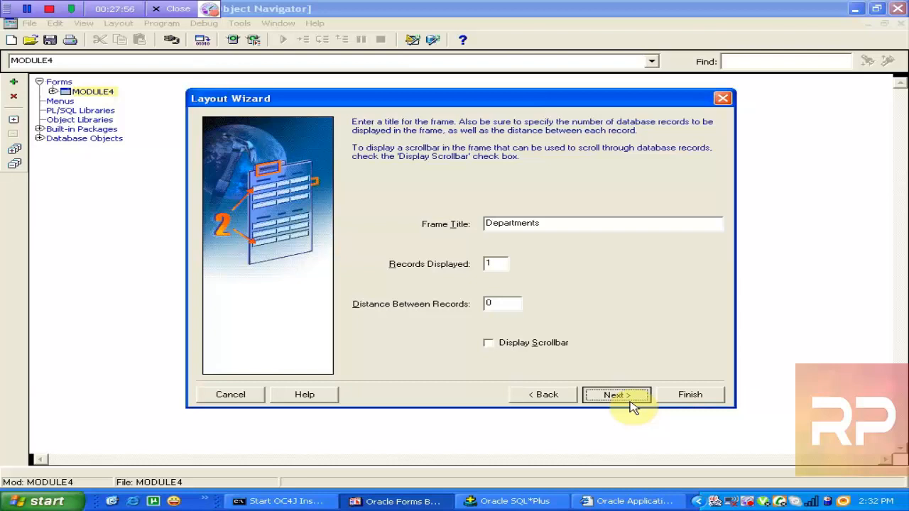
click(630, 401)
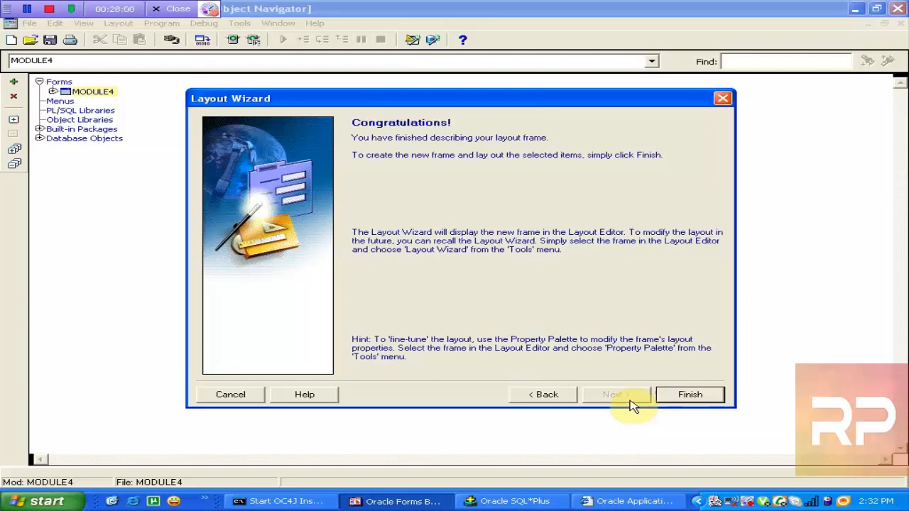
click(689, 396)
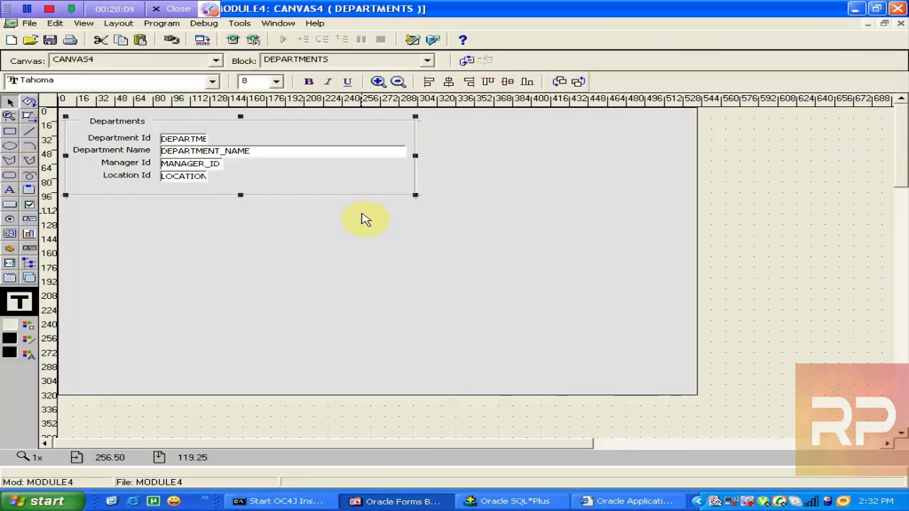
Start a second data block in MODULE4 with the Data Block Wizard, up to choosing its source table.
click(260, 260)
click(240, 23)
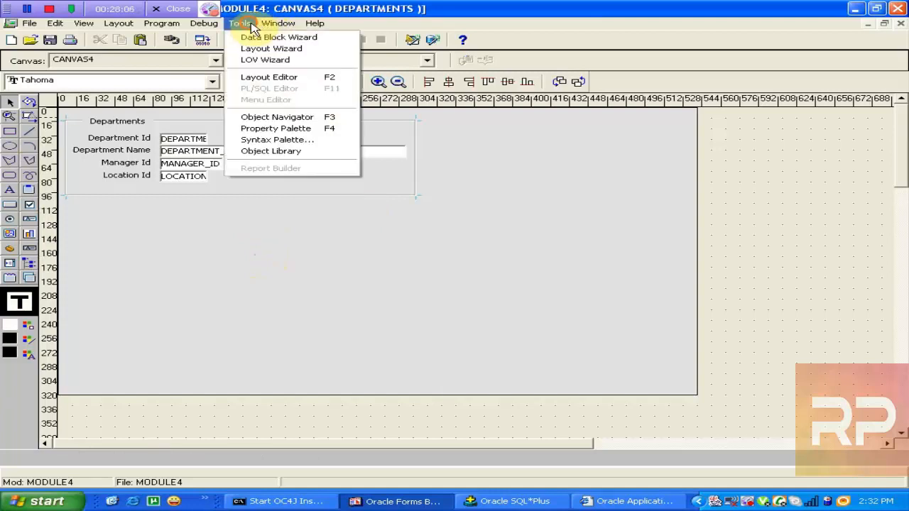
click(245, 35)
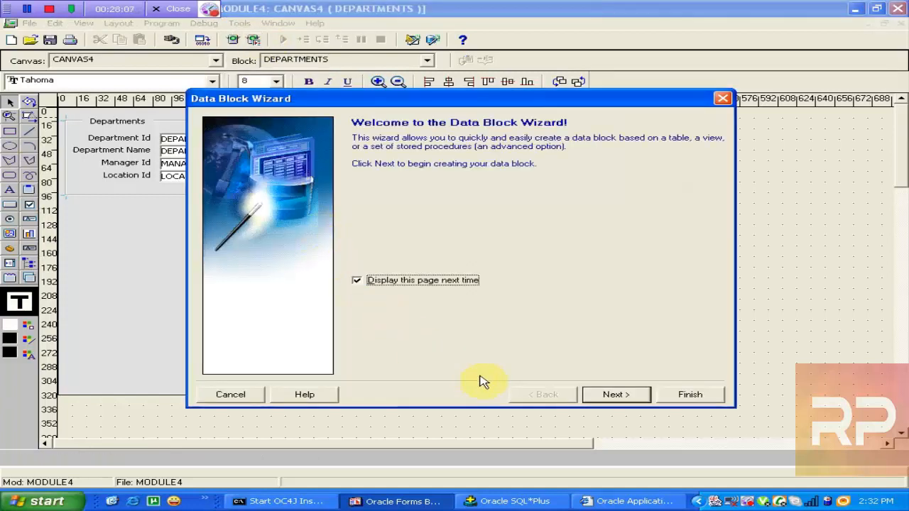
click(604, 392)
click(612, 396)
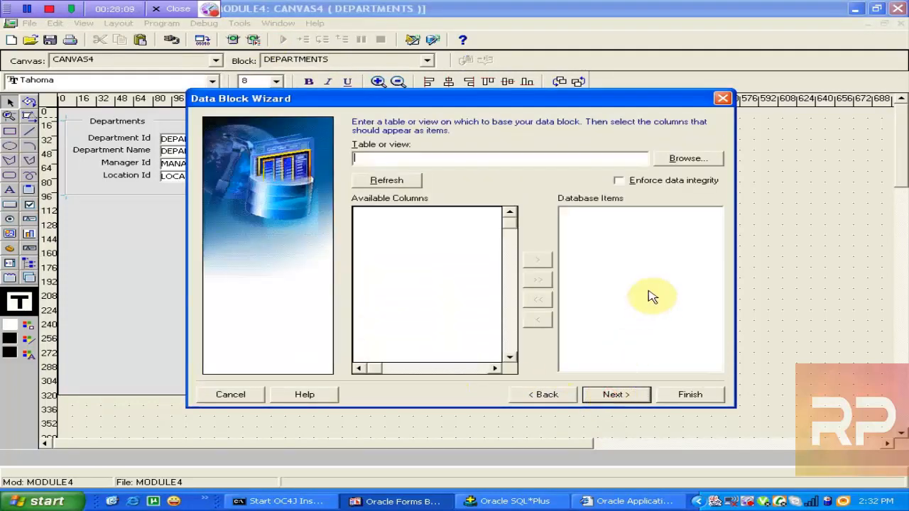
click(681, 180)
click(677, 163)
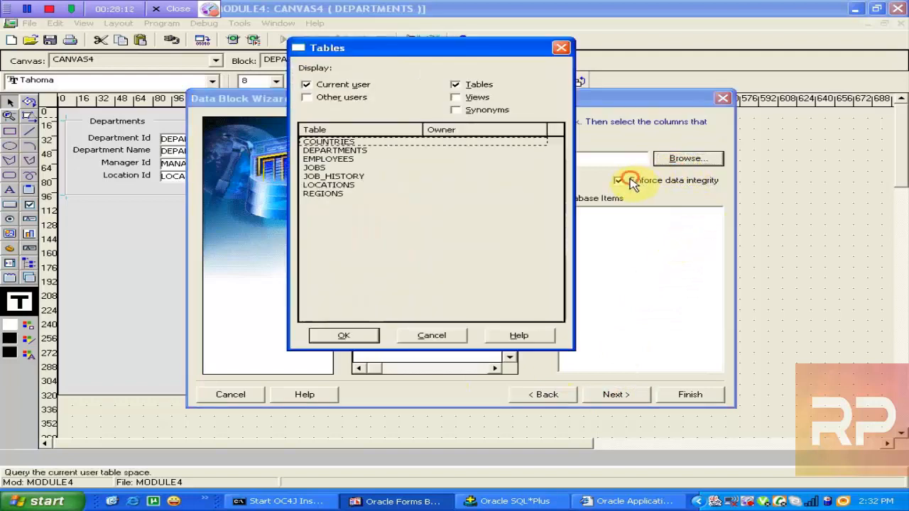
click(434, 337)
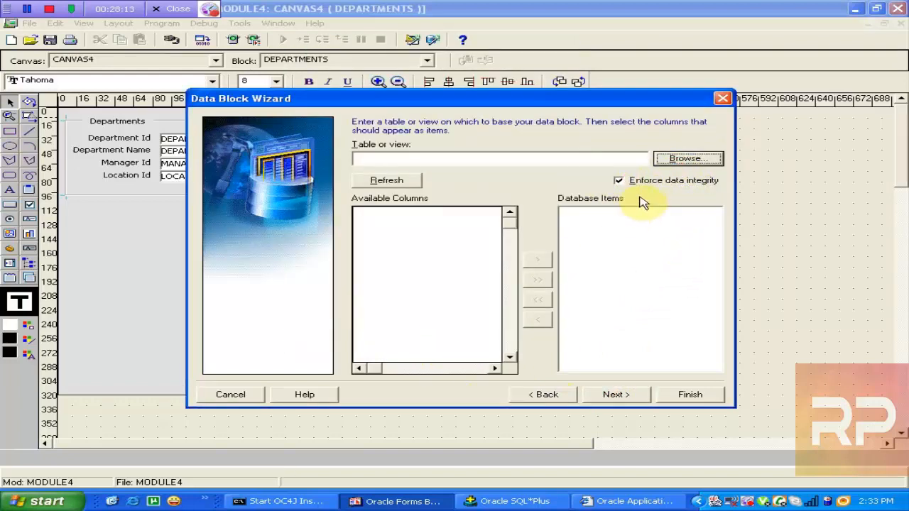
click(619, 181)
Base the block on the employees table with EMPLOYEE_ID, FIRST_NAME, LAST_NAME, HIRE_DATE, JOB_ID, SALARY and DEPARTMENT_ID as database items.
click(562, 161)
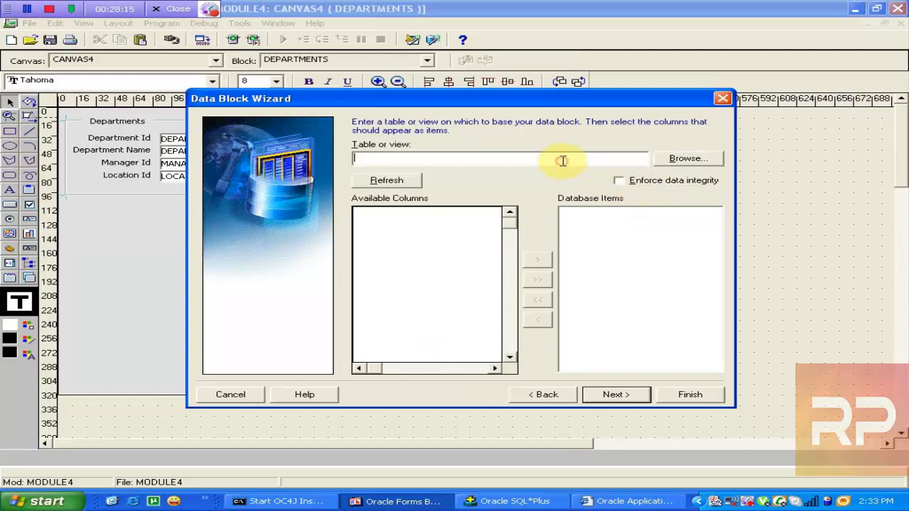
text(employees)
click(386, 180)
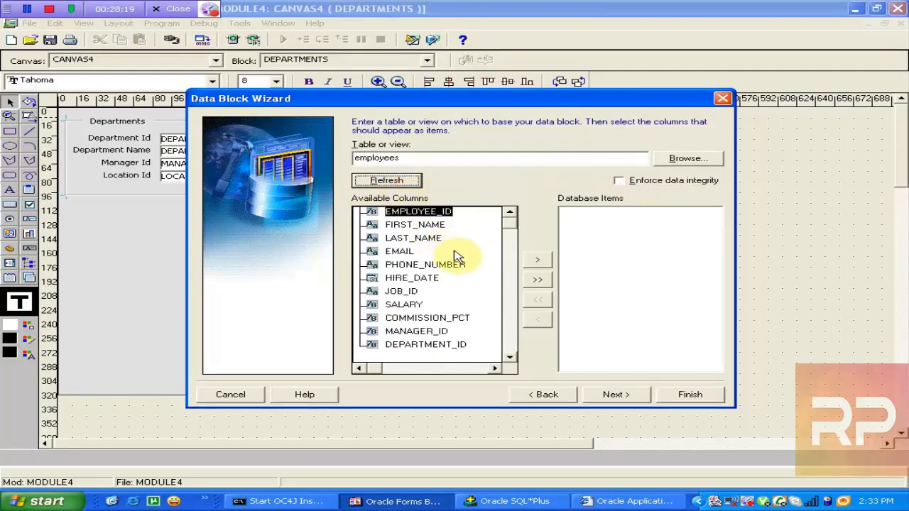
click(537, 259)
click(538, 259)
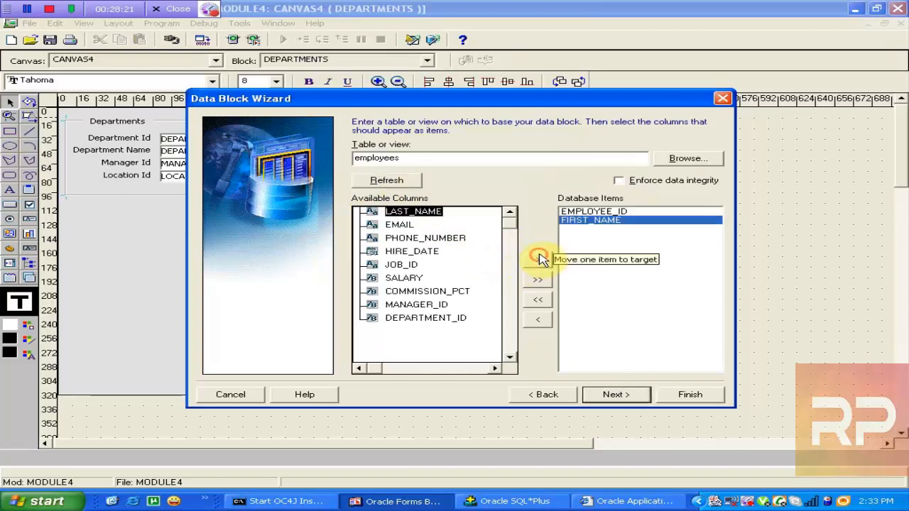
click(538, 259)
click(397, 240)
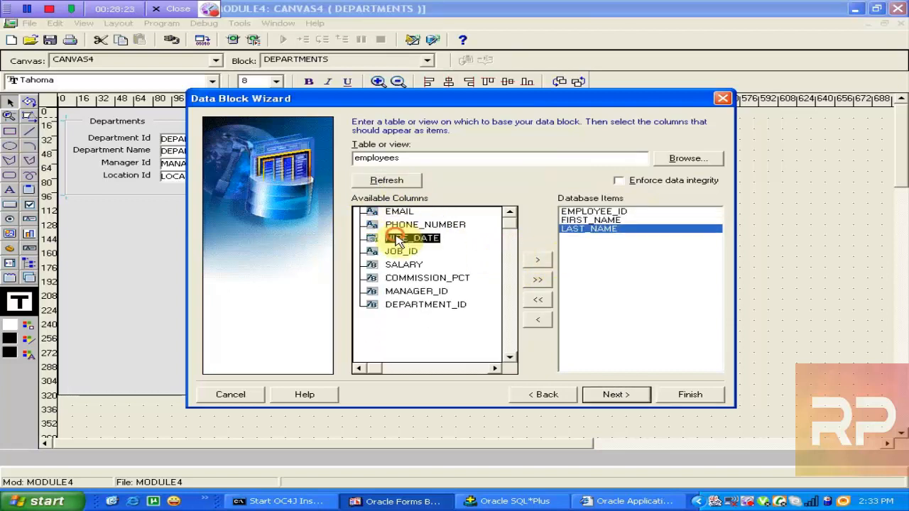
click(532, 266)
click(533, 266)
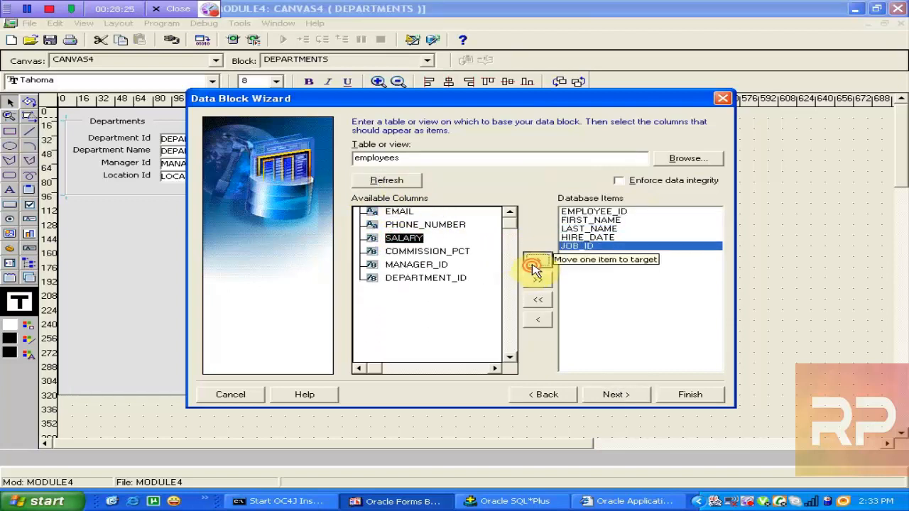
click(533, 265)
click(403, 265)
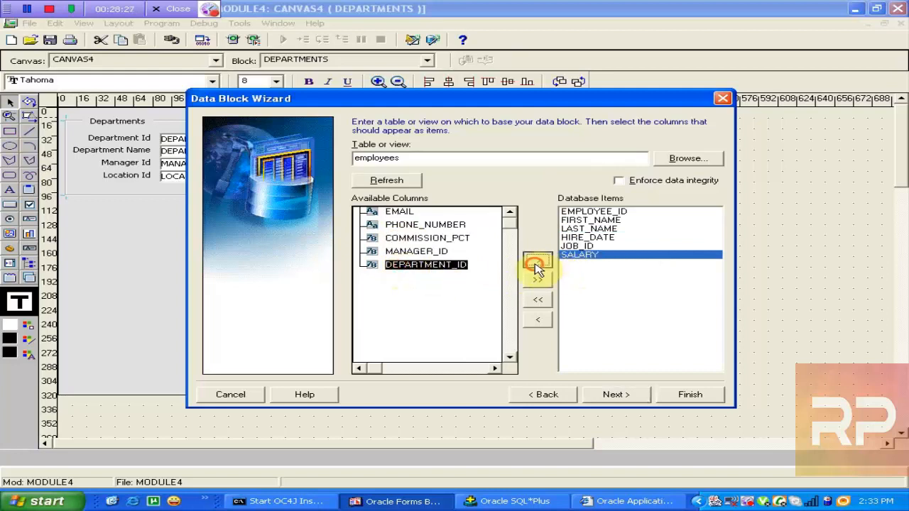
click(535, 263)
Create an auto-joined relationship to the DEPARTMENTS master block and finish the EMPLOYEES data block, continuing to its layout.
click(611, 395)
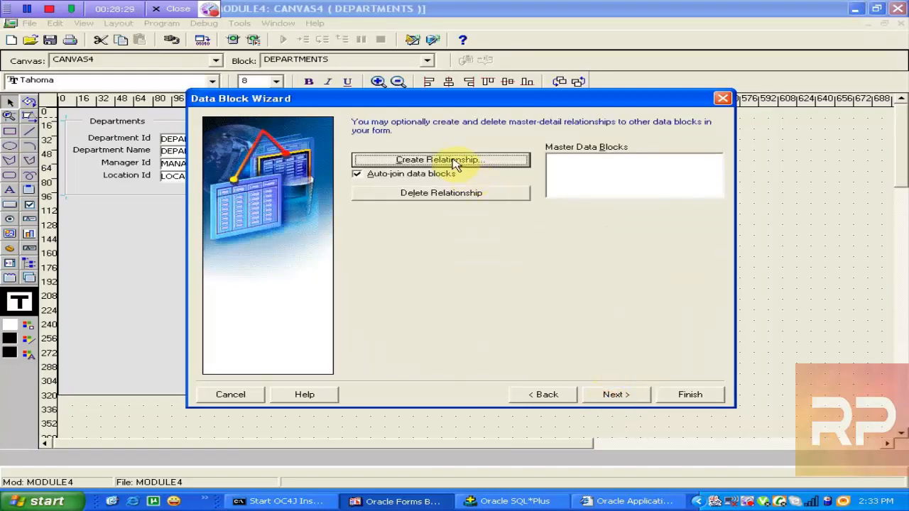
click(454, 160)
click(326, 242)
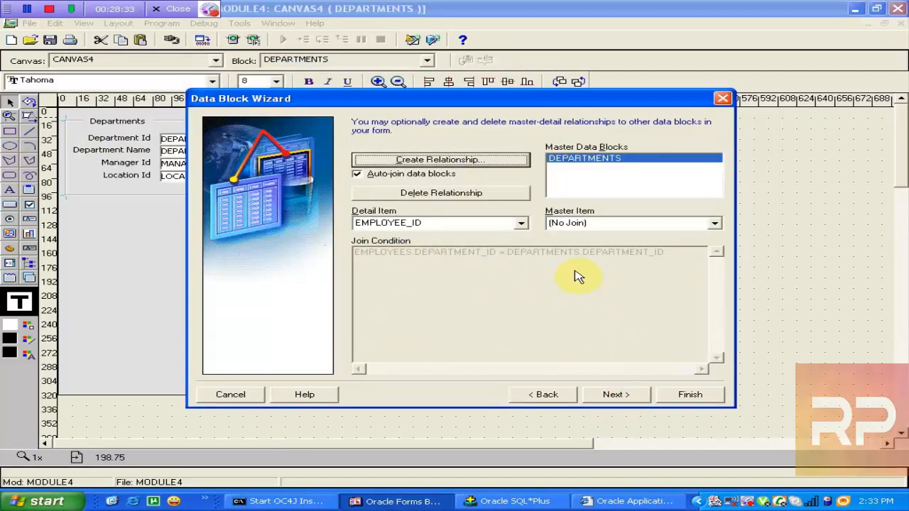
click(610, 395)
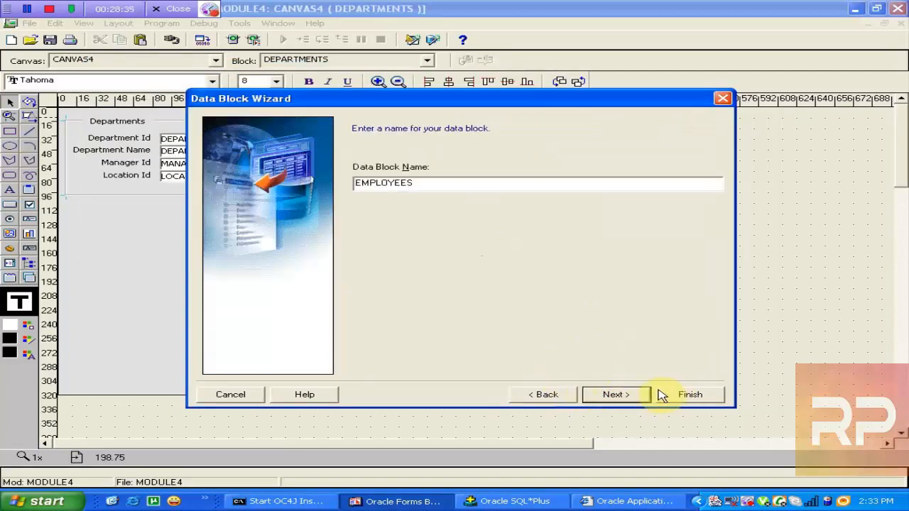
click(616, 396)
click(692, 395)
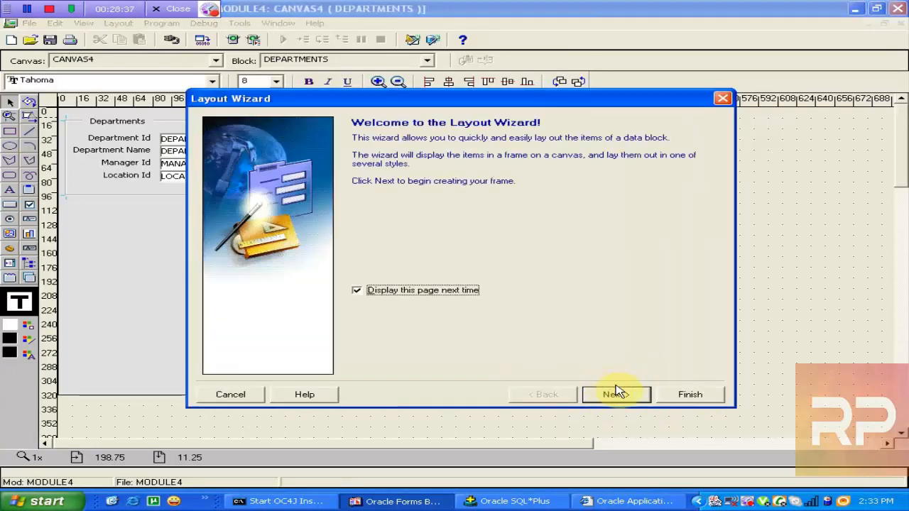
Display all EMPLOYEES items in the layout, keep the default prompts and sizes, and pick the frame's non-default layout style.
click(621, 395)
click(619, 394)
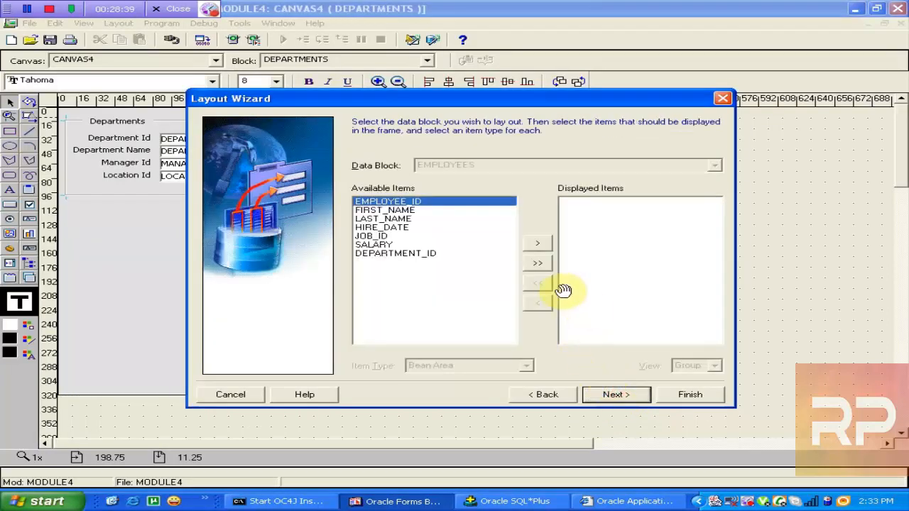
click(538, 264)
click(616, 395)
click(617, 394)
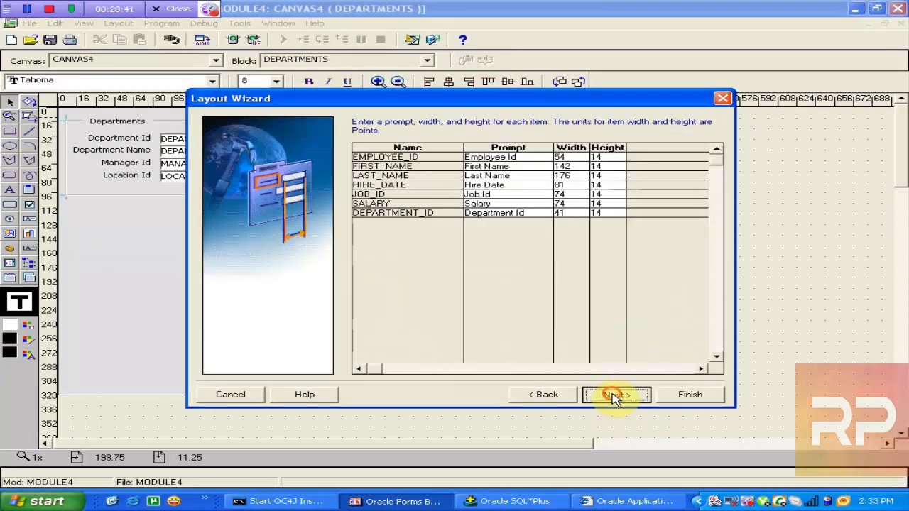
click(365, 298)
click(602, 399)
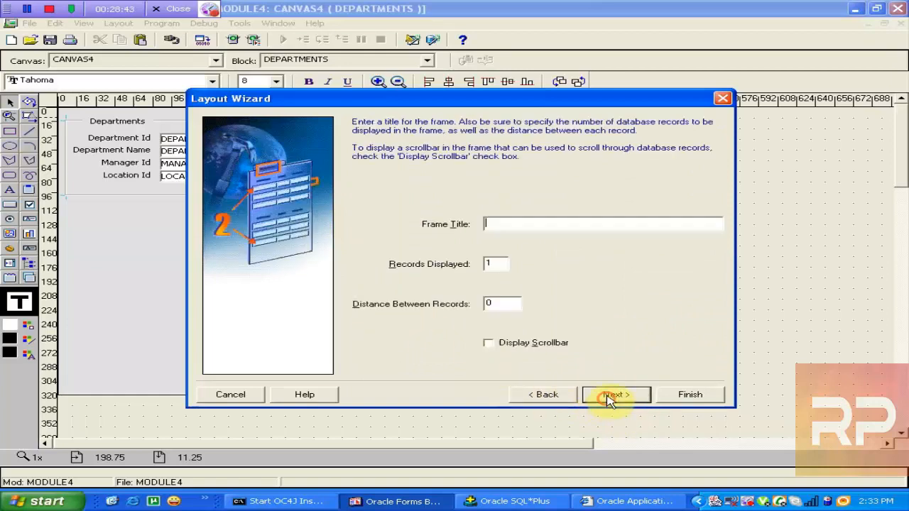
Title the frame Employees, display 5 records with a scrollbar, and finish the layout.
text(Employees)
click(502, 262)
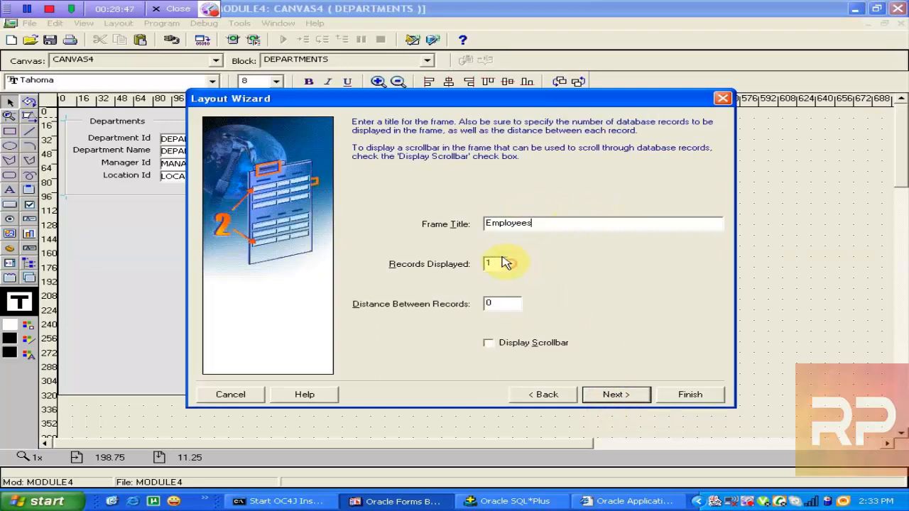
double_click(492, 263)
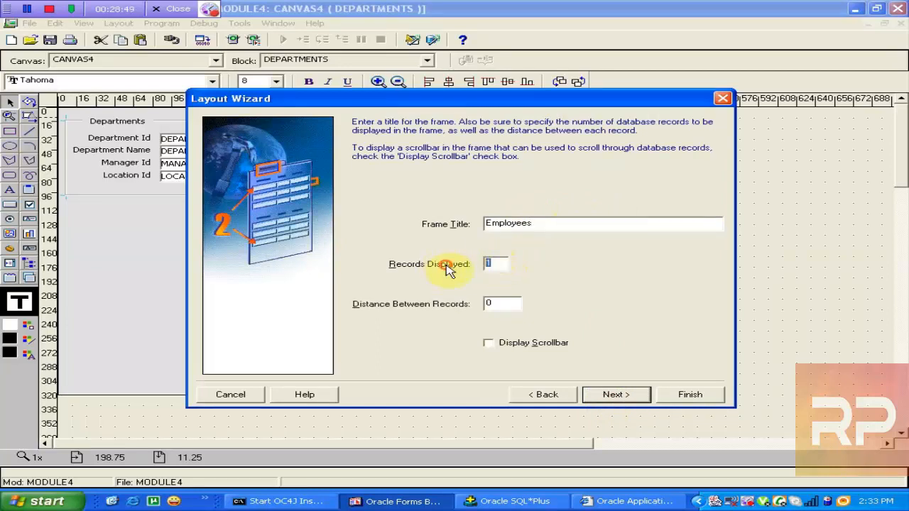
text(5)
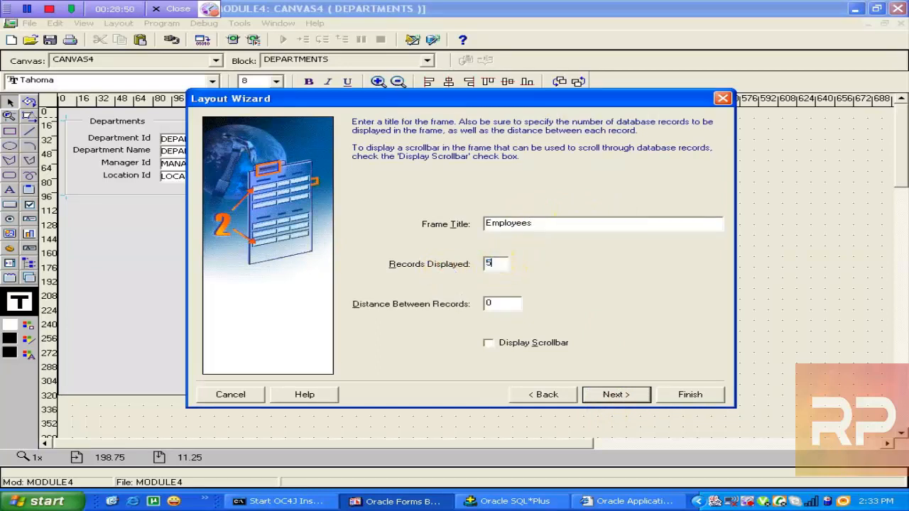
click(543, 345)
click(610, 395)
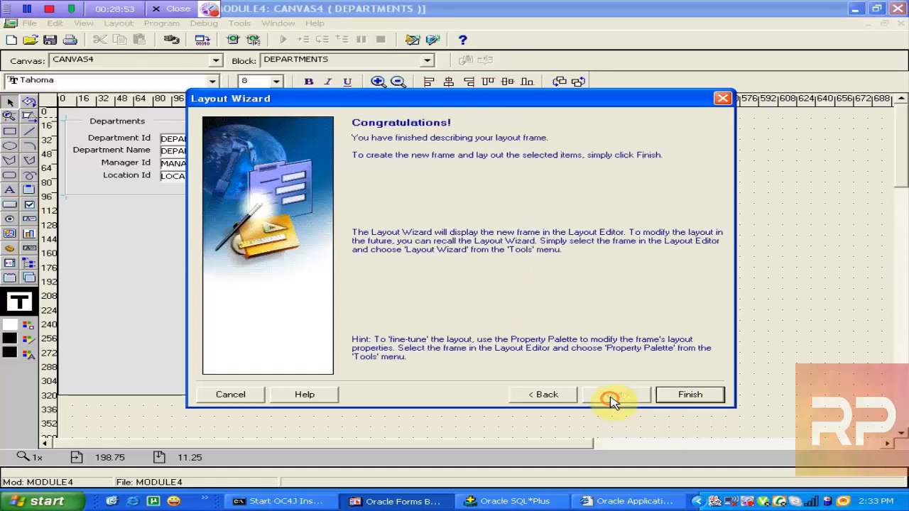
click(692, 395)
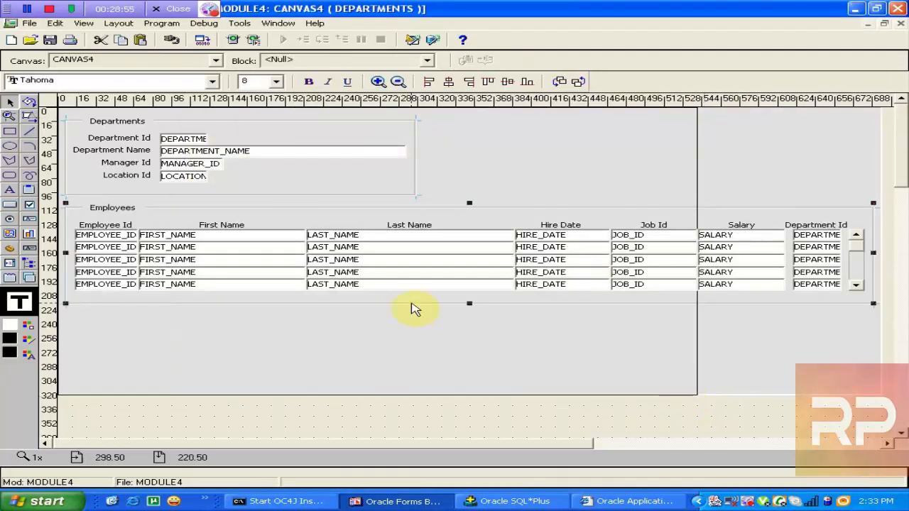
Move the FIRST_NAME and LAST_NAME columns together below the Employees row and narrow both so only short fields remain.
click(405, 305)
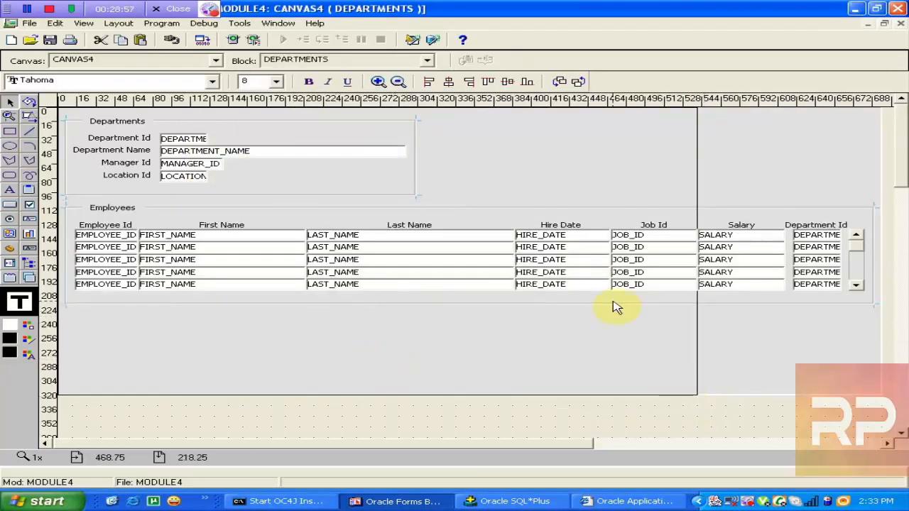
click(262, 272)
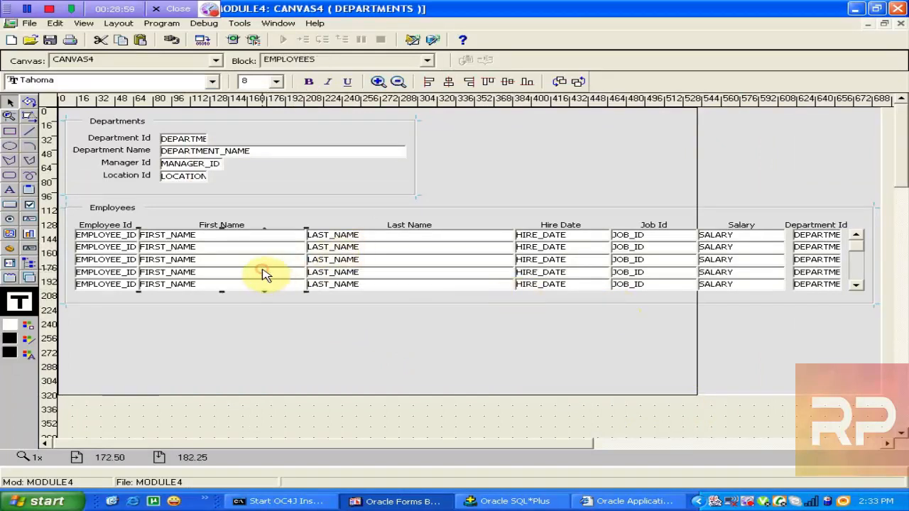
shift+click(429, 284)
drag(446, 269, 440, 328)
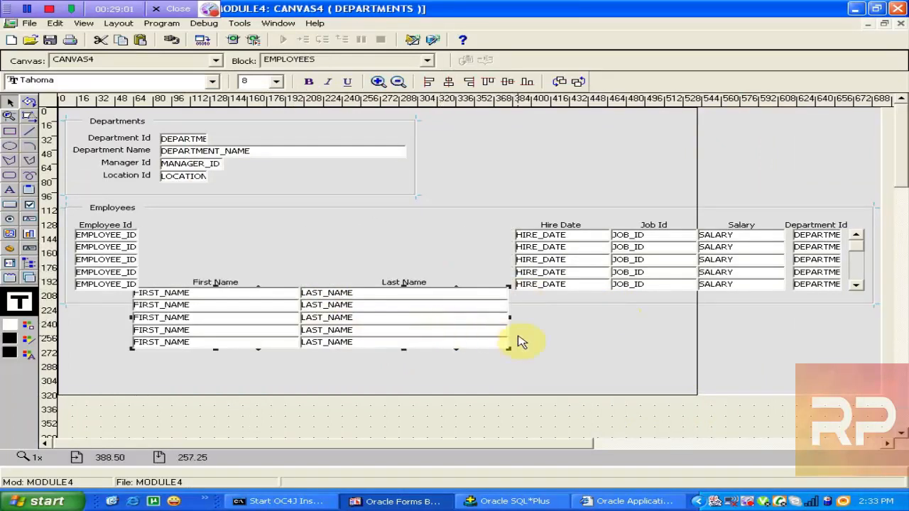
drag(510, 319, 365, 319)
Narrow the HIRE_DATE, JOB_ID and SALARY columns together, keeping each just wide enough to show its item name.
click(570, 257)
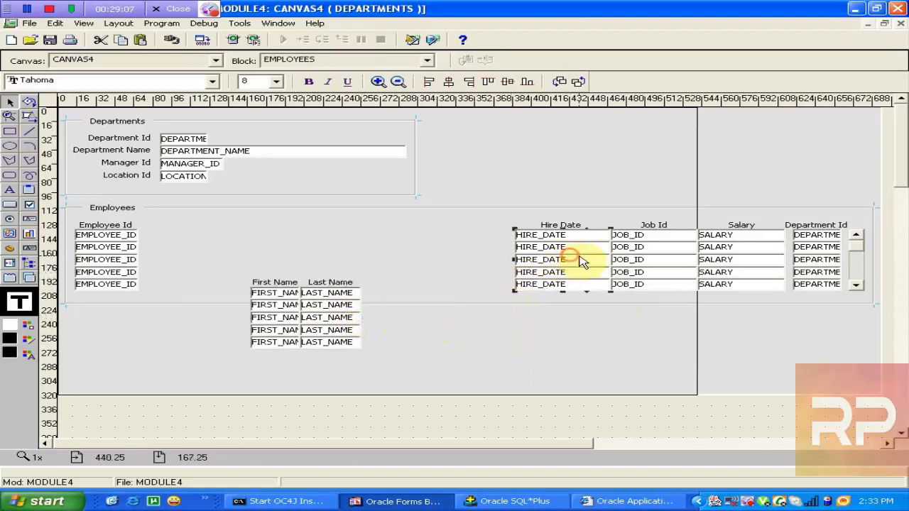
shift+click(630, 260)
shift+click(744, 264)
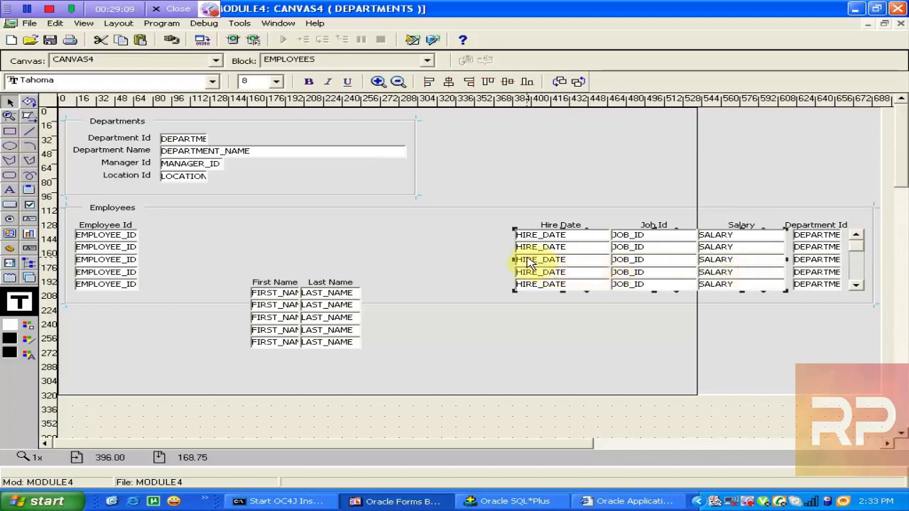
drag(514, 260, 615, 269)
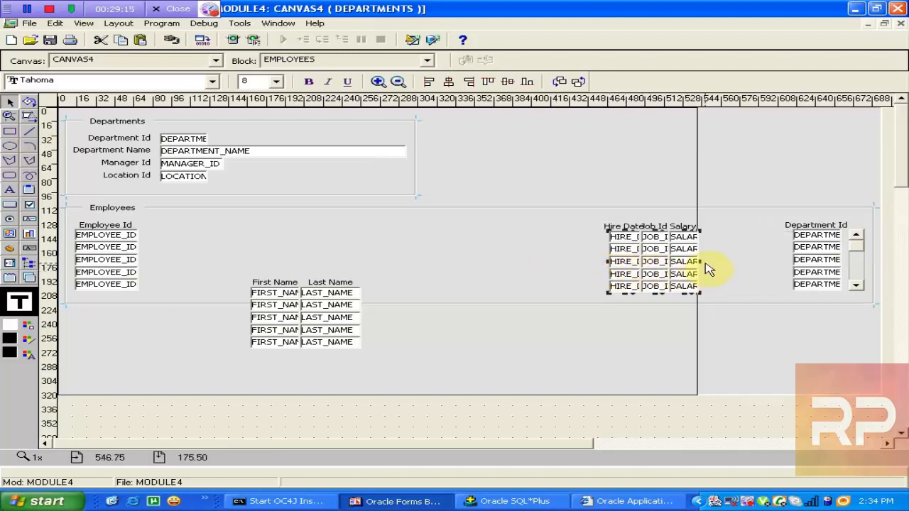
drag(701, 262, 760, 264)
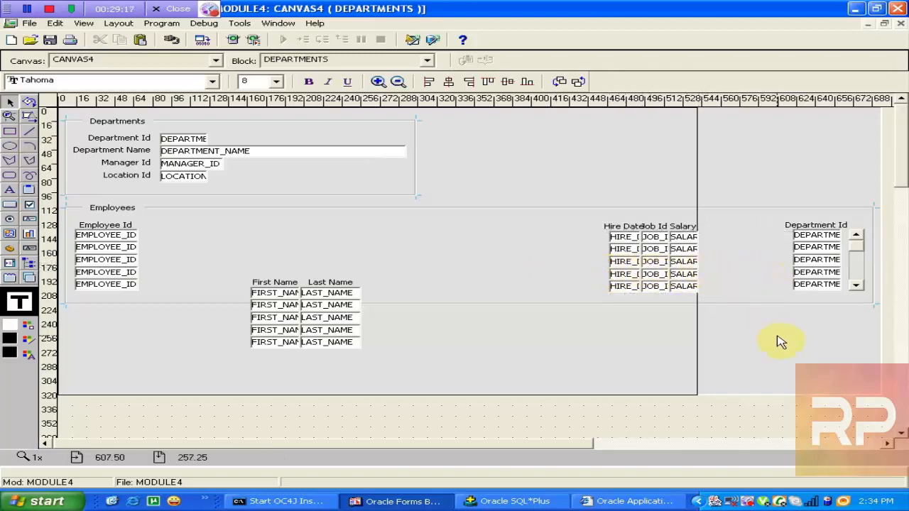
drag(777, 339, 536, 199)
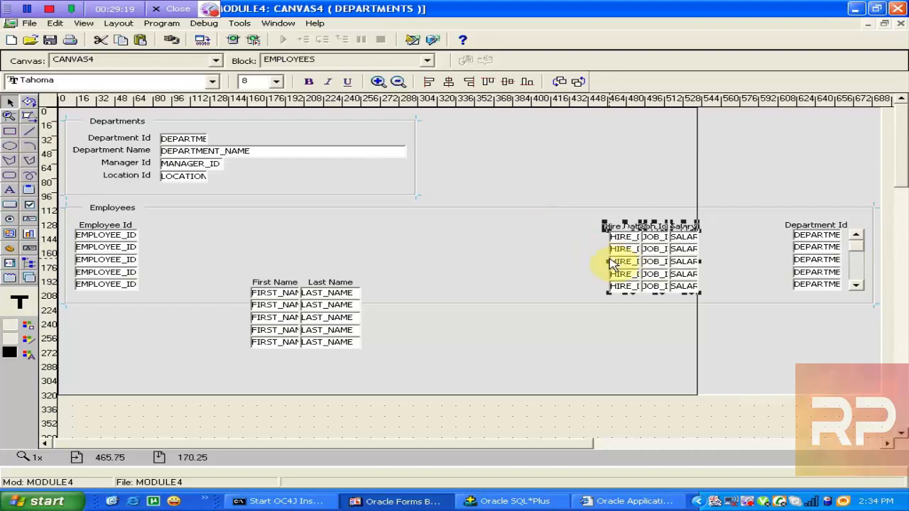
drag(611, 265, 540, 258)
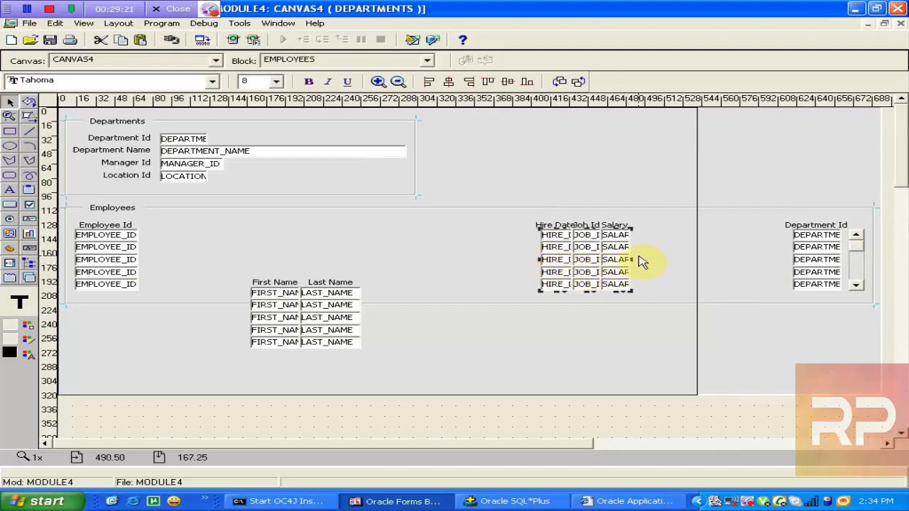
drag(633, 260, 660, 269)
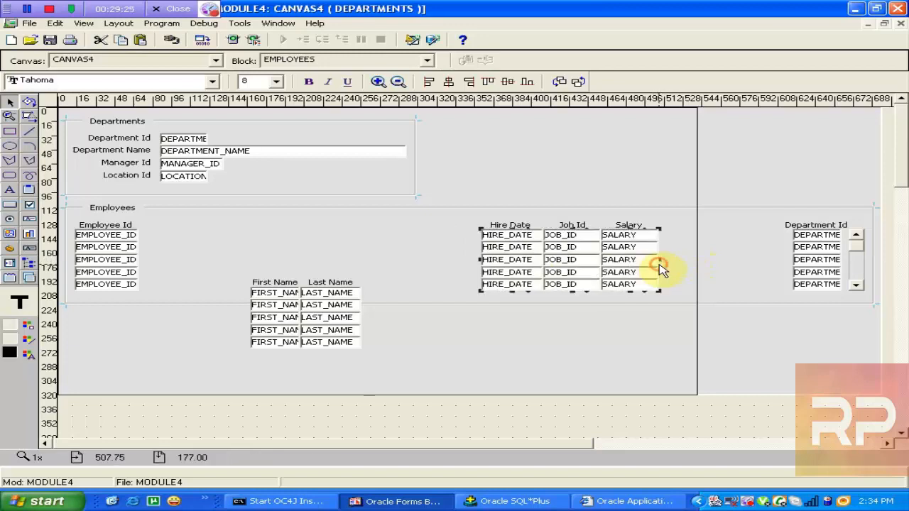
Resize the Employees frame so its columns line up again, and narrow it to end just beyond the scrollbar.
click(395, 211)
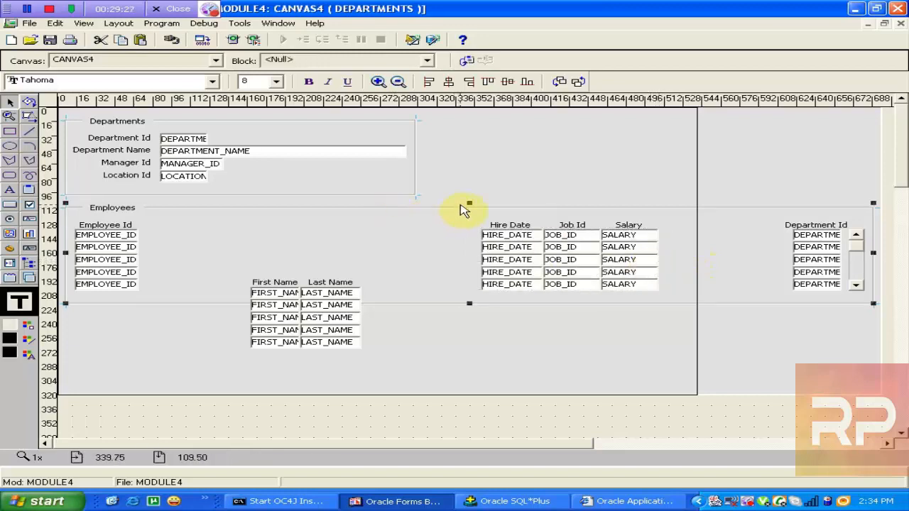
drag(468, 203, 470, 198)
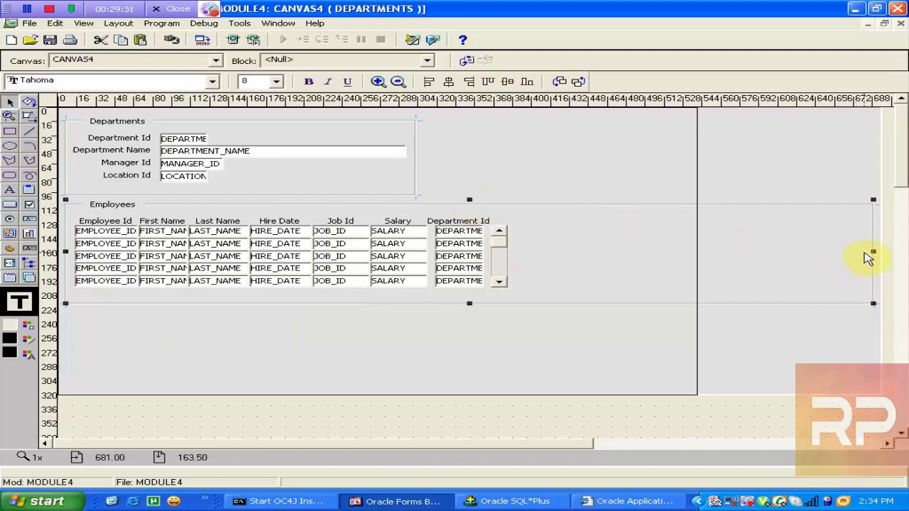
drag(874, 255, 523, 272)
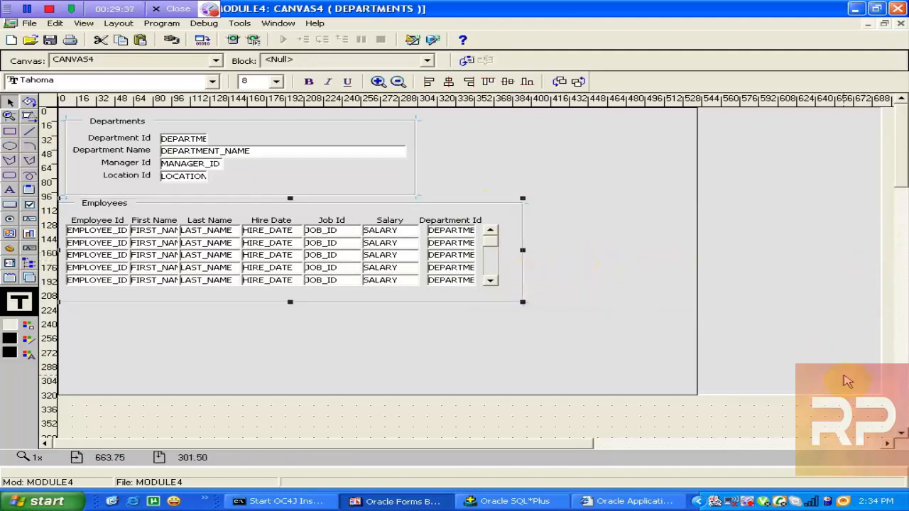
Shrink the canvas width so it ends slightly outside the window outline.
click(884, 399)
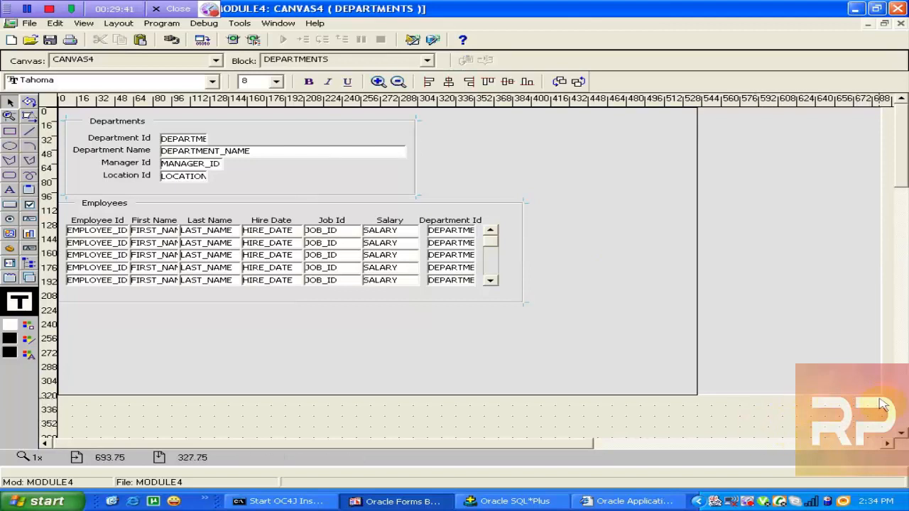
click(886, 397)
drag(884, 398, 721, 411)
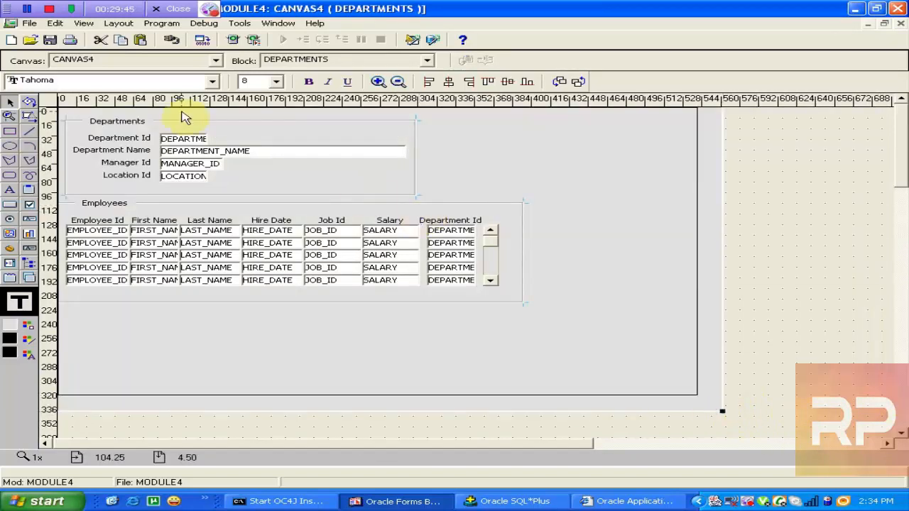
Save the form as master_2detail2 in the form folder.
click(49, 40)
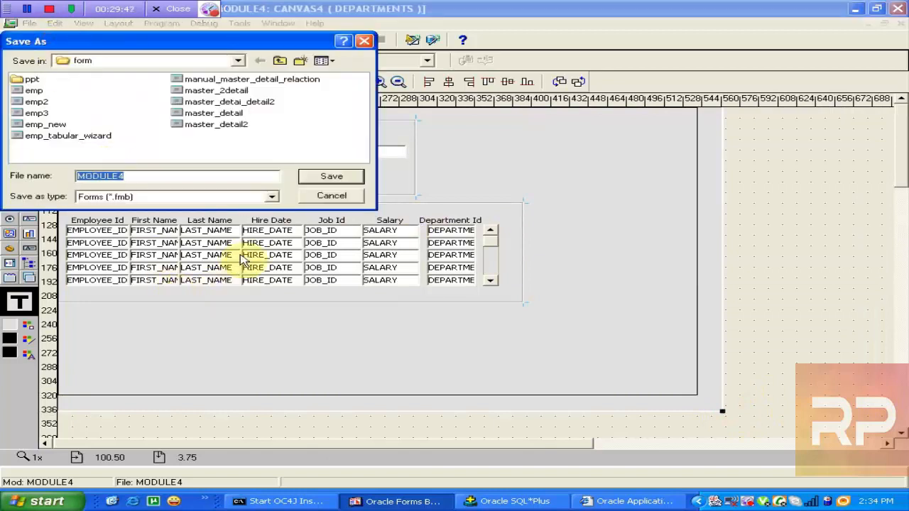
text(master)
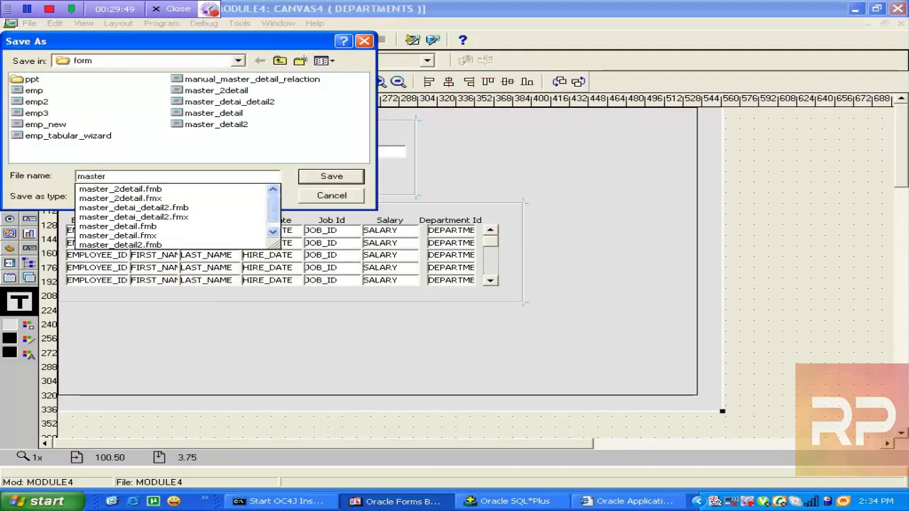
text(_2detai)
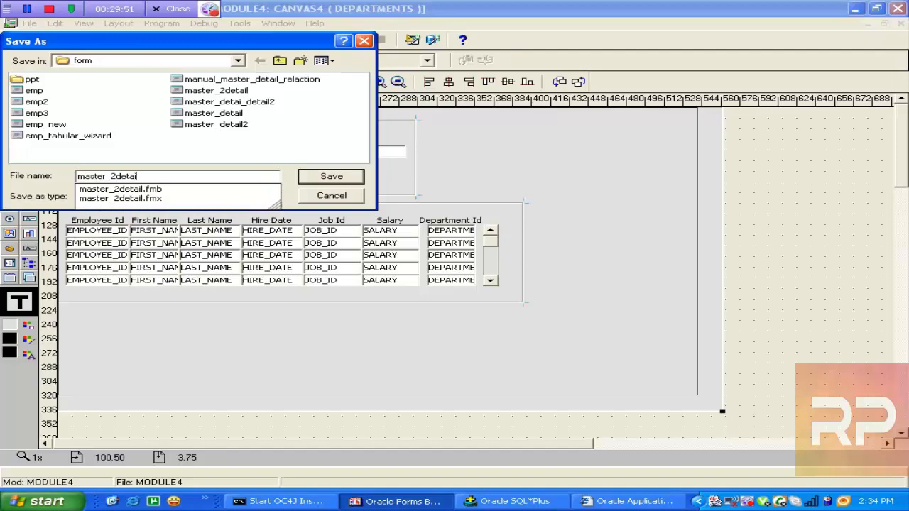
text(l2)
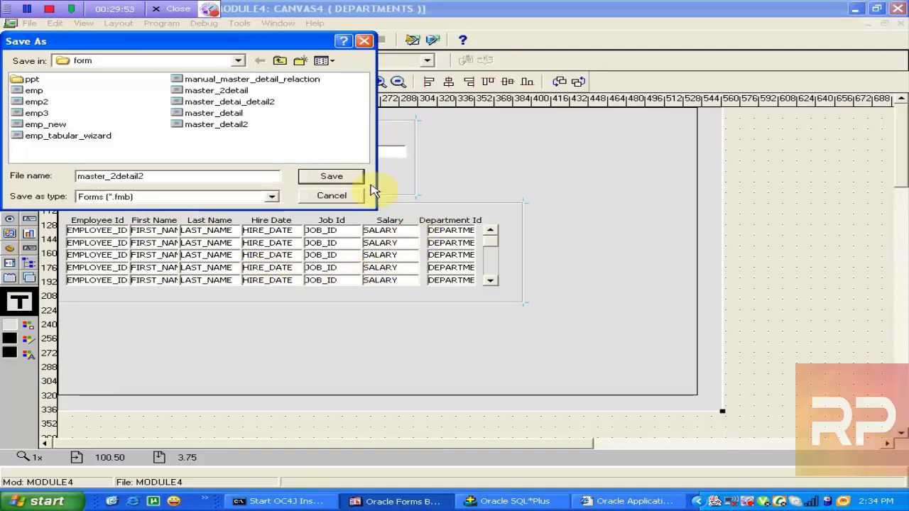
click(349, 177)
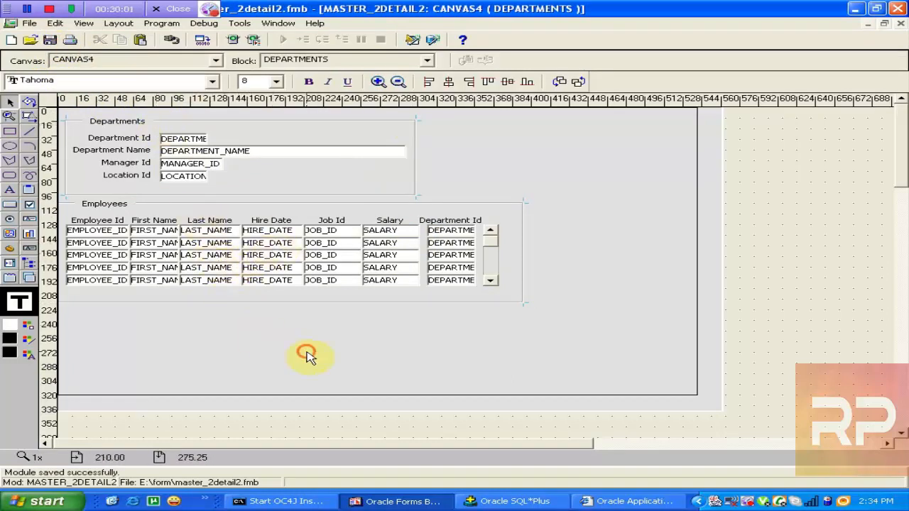
Create another data block with the Data Block Wizard, based on the JOB_HISTORY table with all its columns as database items.
click(239, 23)
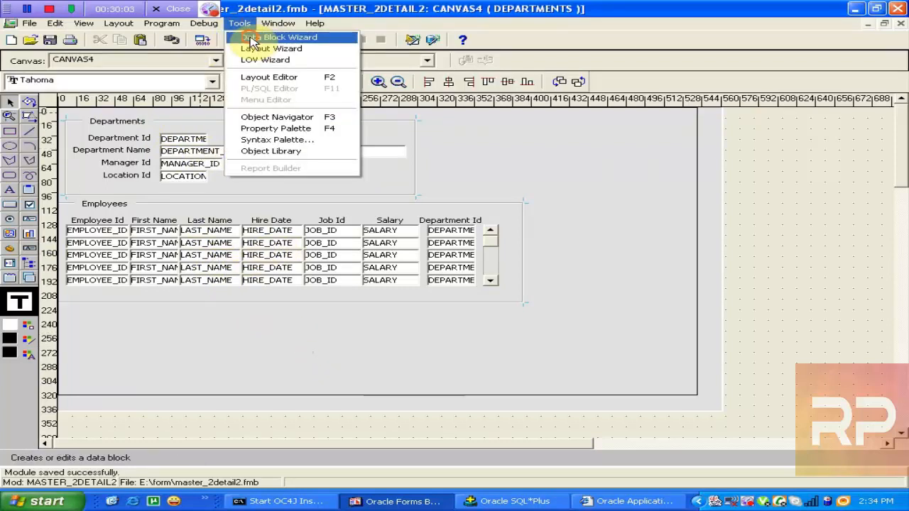
click(253, 36)
click(636, 388)
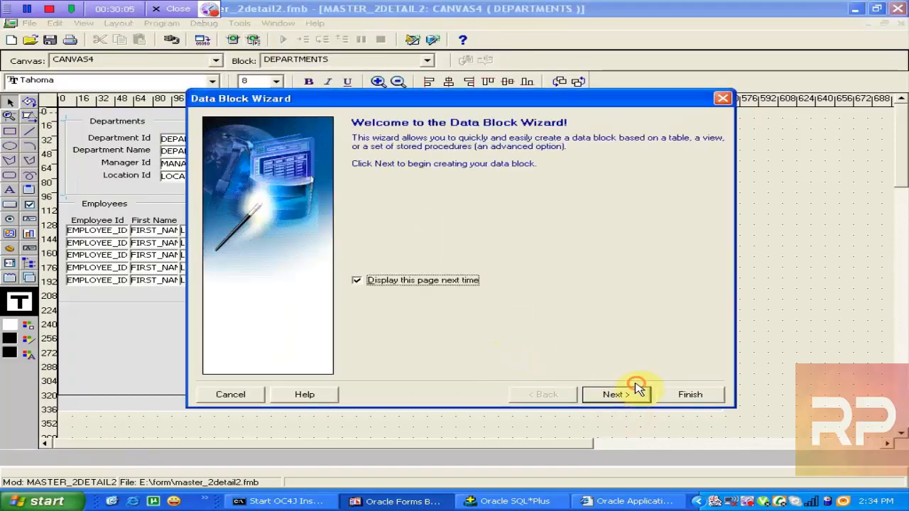
click(624, 394)
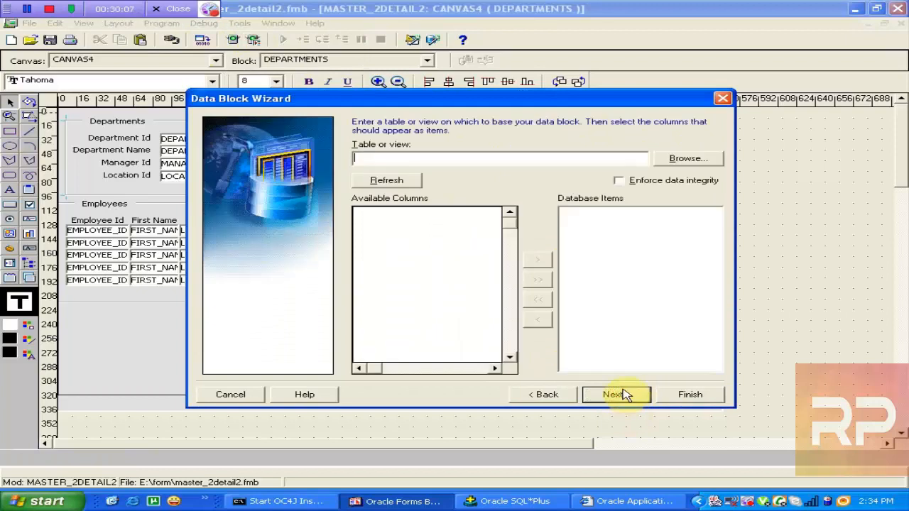
click(688, 159)
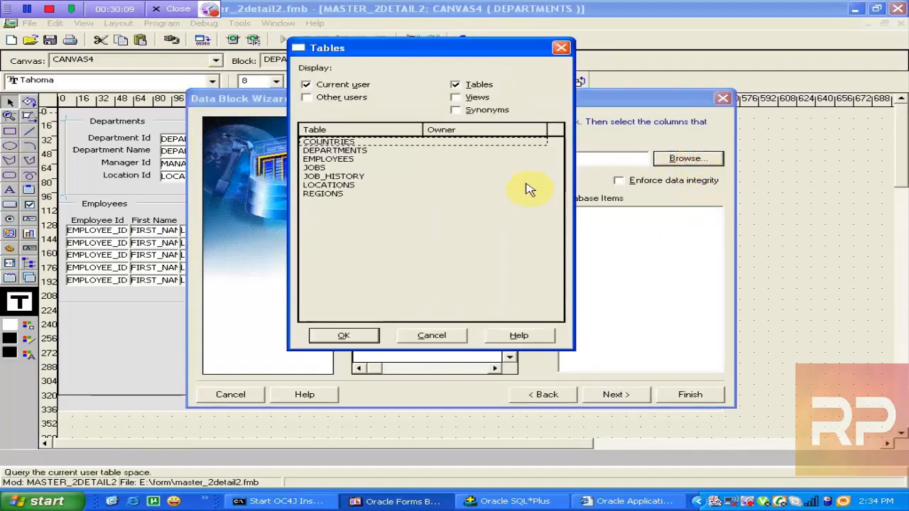
double_click(360, 176)
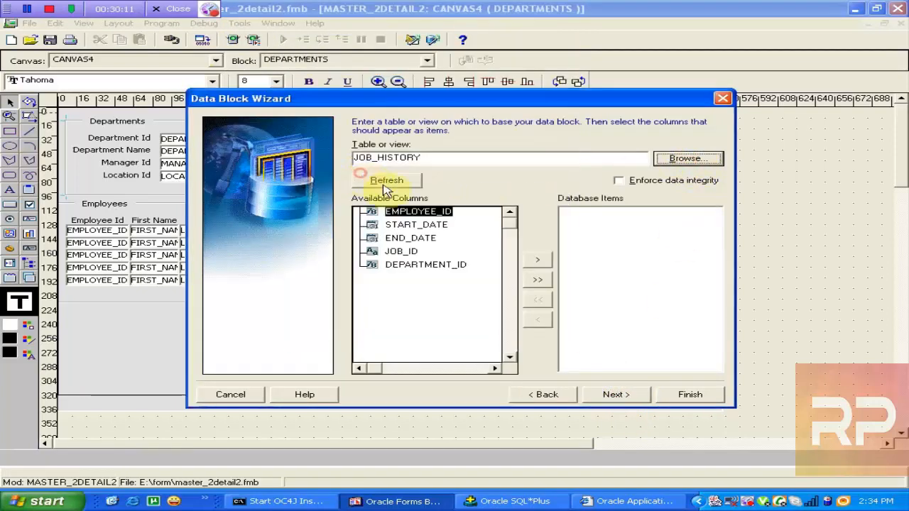
click(538, 285)
click(615, 396)
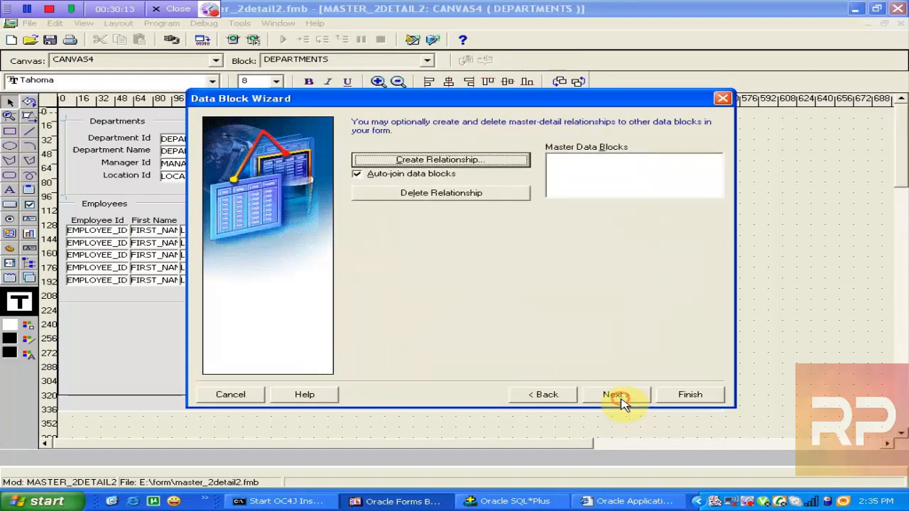
Create an auto-joined relationship to the DEPARTMENTS master block and finish the JOB_HISTORY data block, continuing to its layout's canvas choice.
click(474, 159)
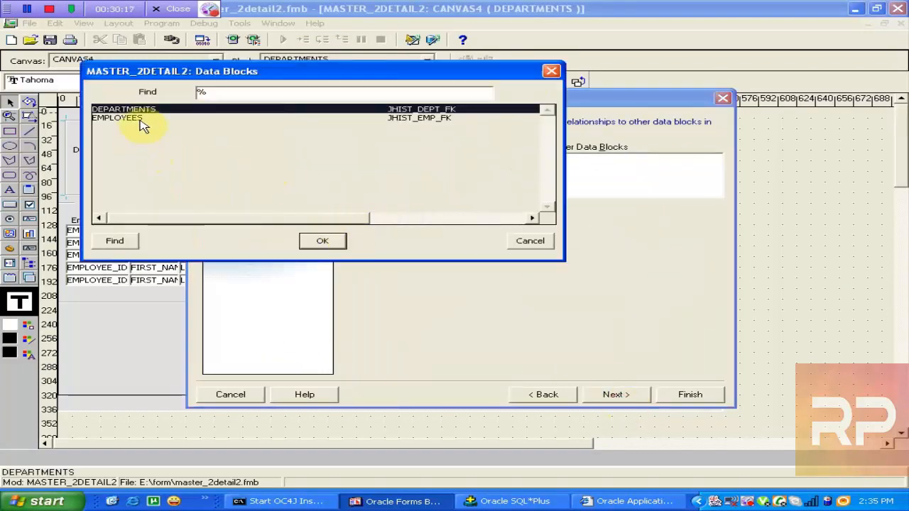
click(322, 241)
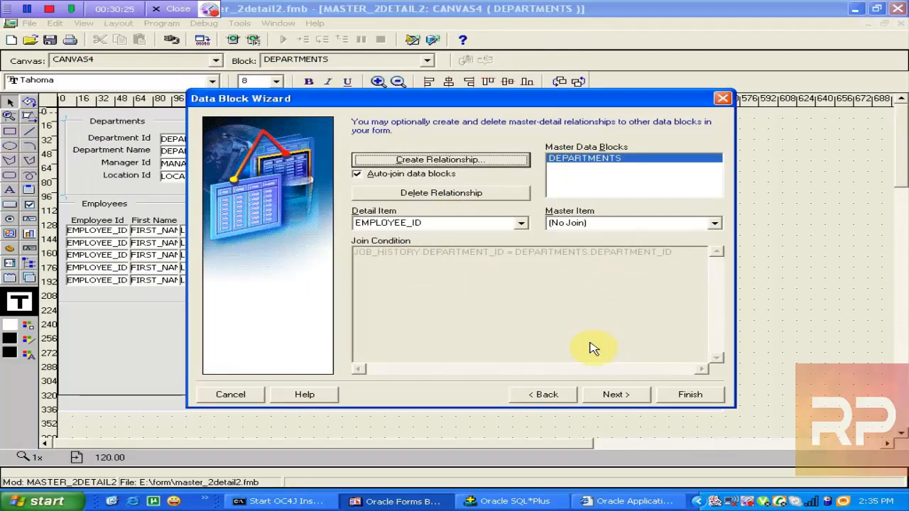
click(612, 401)
click(614, 400)
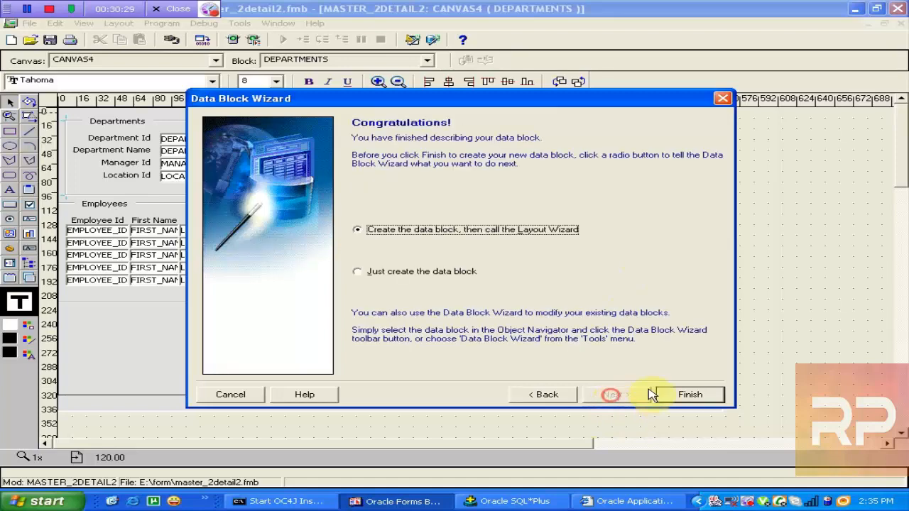
click(667, 395)
click(615, 396)
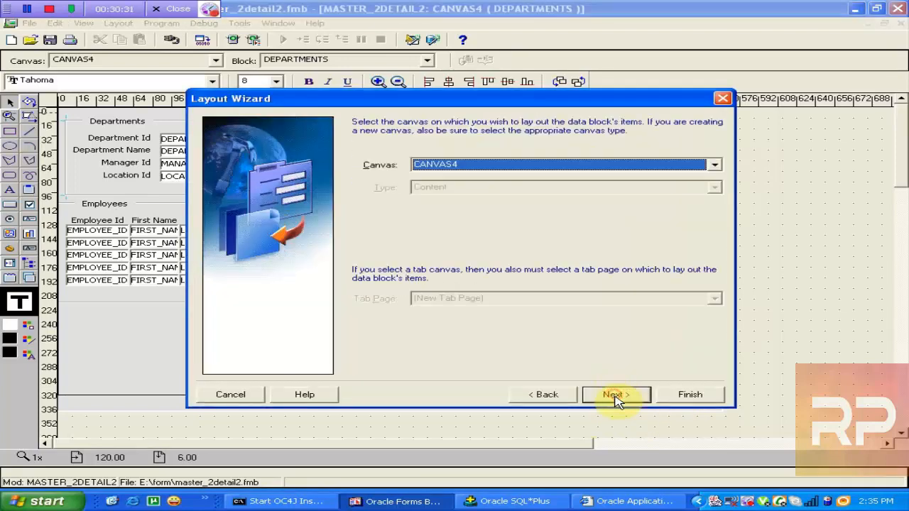
Lay out the JOB_HISTORY block on CANVAS4 with all its items displayed in tabular style.
click(613, 396)
click(545, 264)
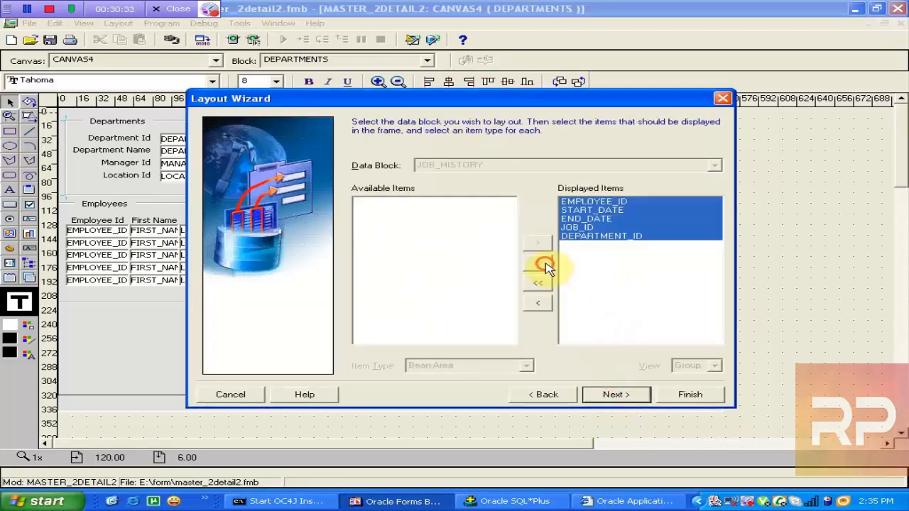
click(617, 395)
click(628, 399)
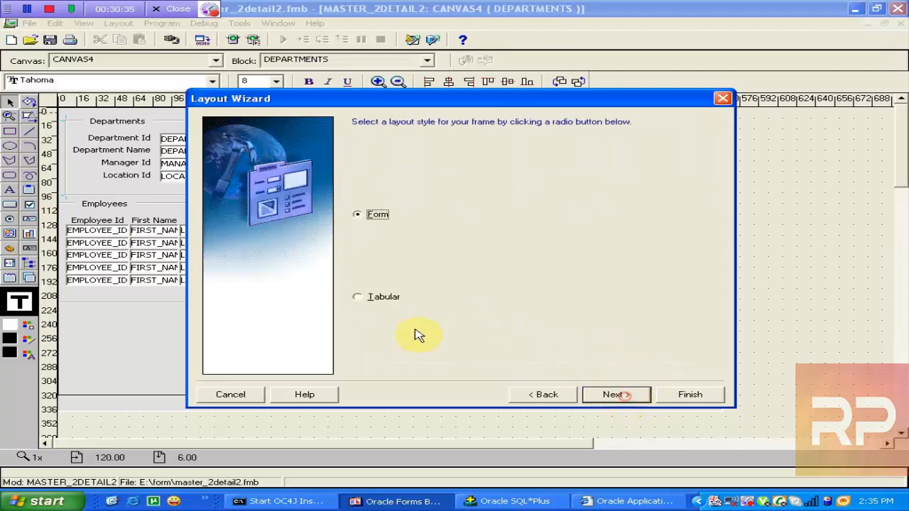
click(362, 298)
click(612, 394)
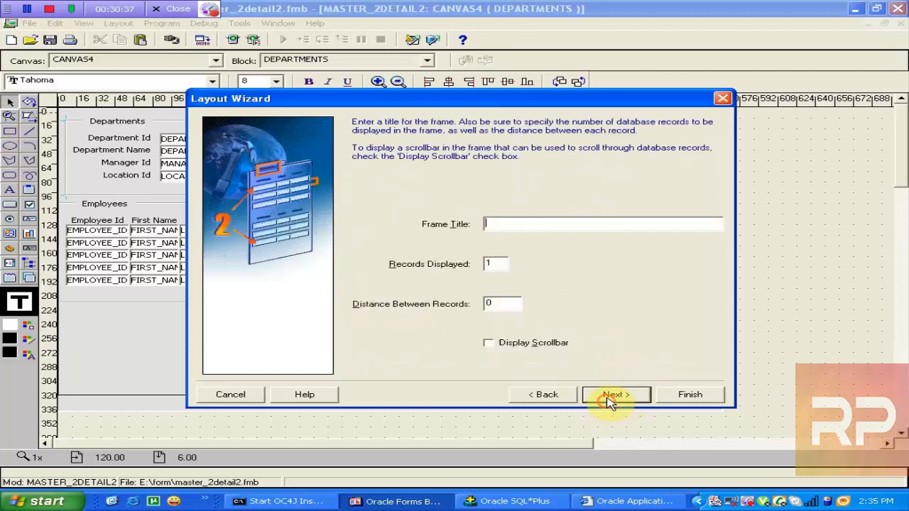
Title the frame Job History, show 4 records with a scrollbar, and finish the layout.
text(Job History)
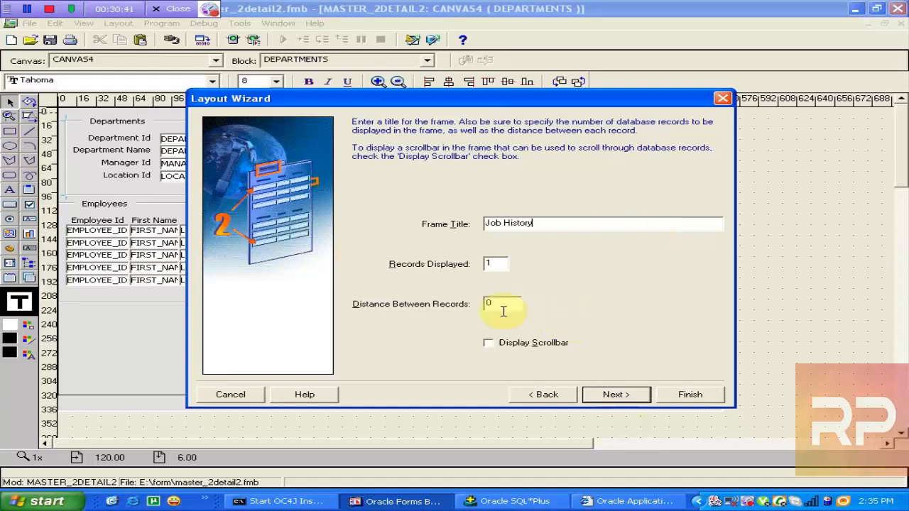
click(501, 343)
double_click(494, 263)
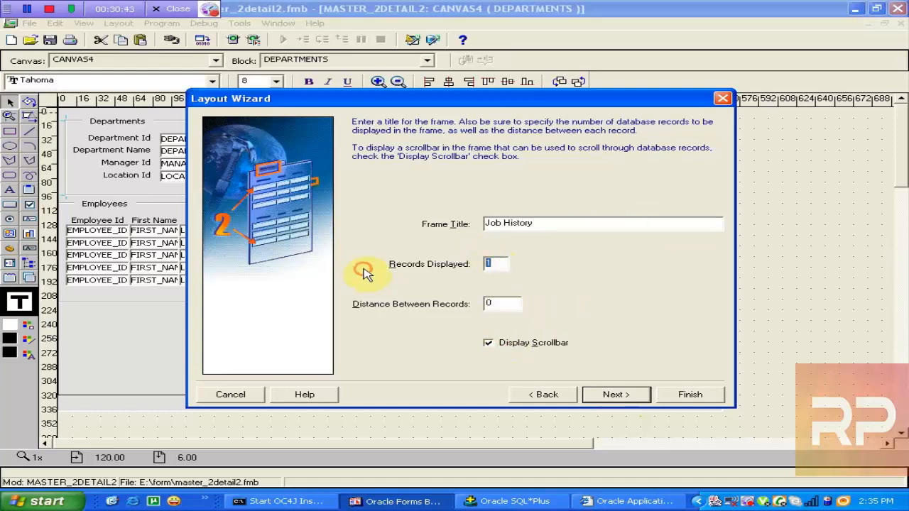
click(616, 394)
click(689, 393)
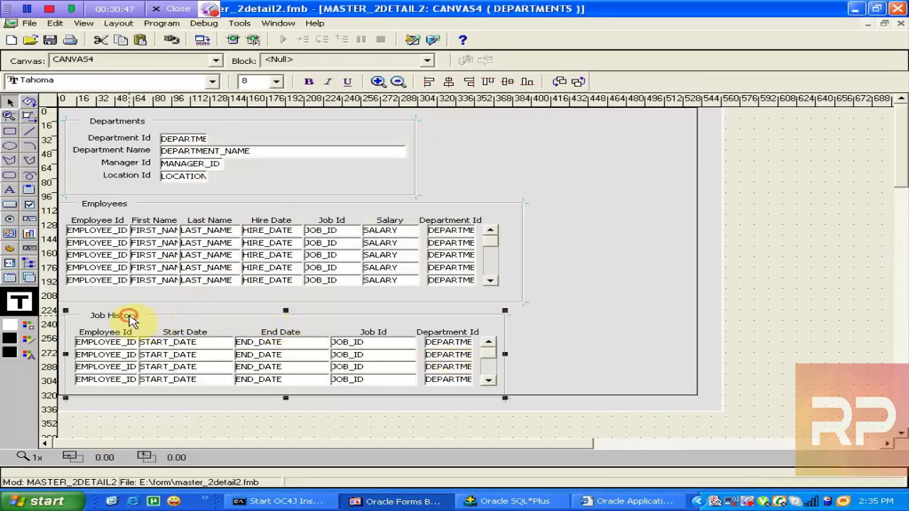
Place the Job History frame beside the Departments frame, narrowing the Department Name item and the Departments frame to make room.
drag(125, 319, 475, 123)
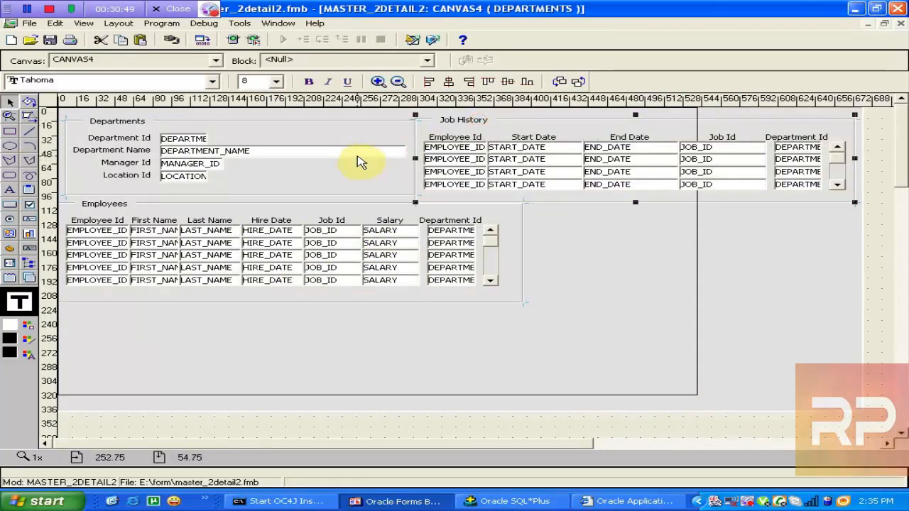
click(354, 153)
drag(406, 152, 325, 152)
click(402, 163)
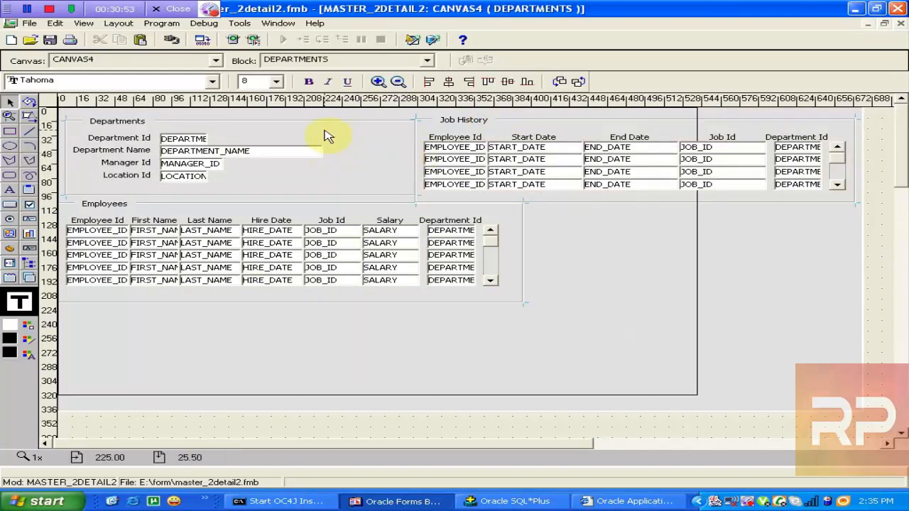
click(118, 122)
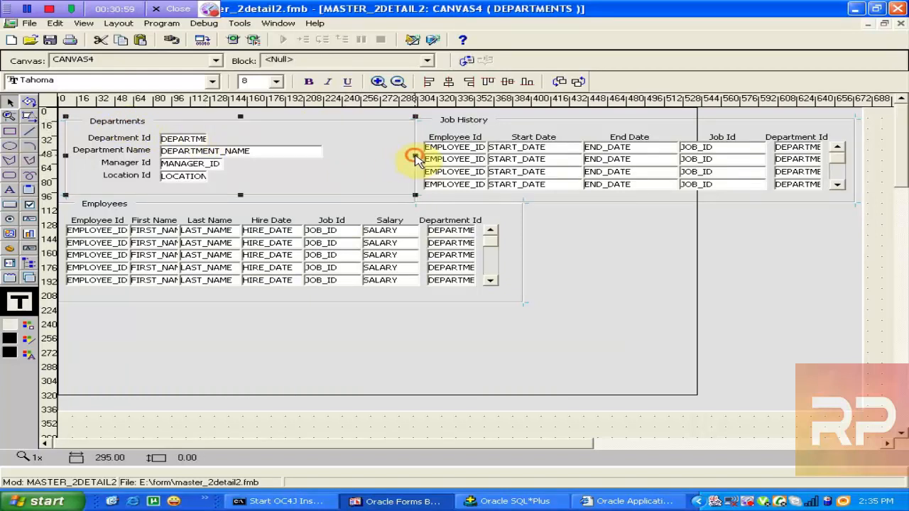
drag(415, 156, 335, 156)
click(455, 121)
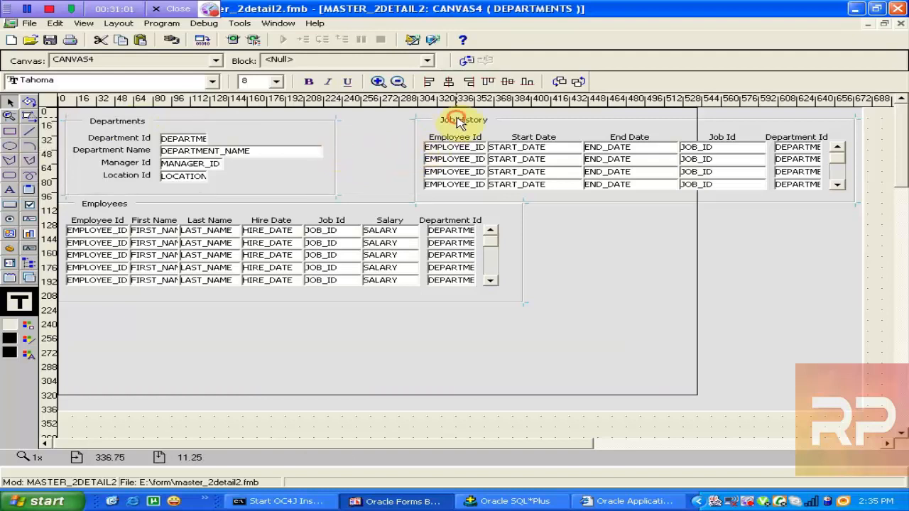
drag(455, 120, 383, 116)
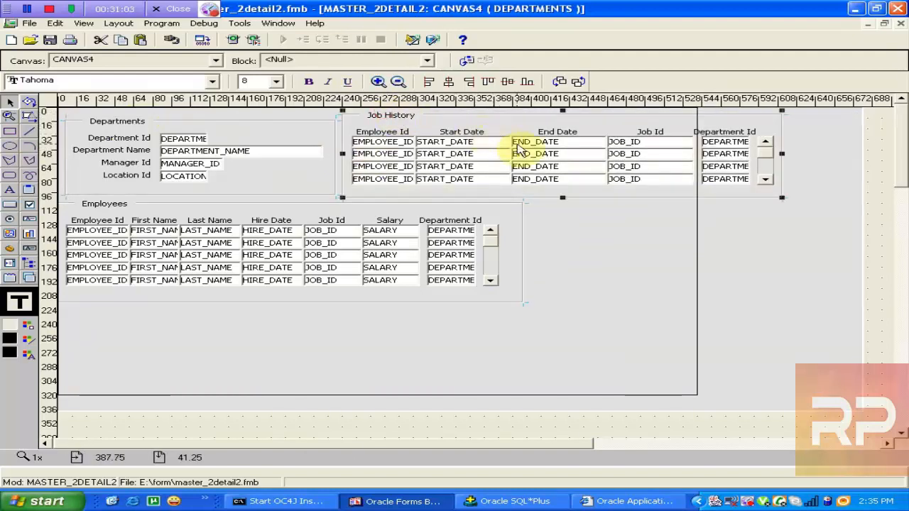
Narrow the Job History Start Date, End Date and Job Id columns together and place them beside Employee Id.
click(487, 142)
shift+click(553, 158)
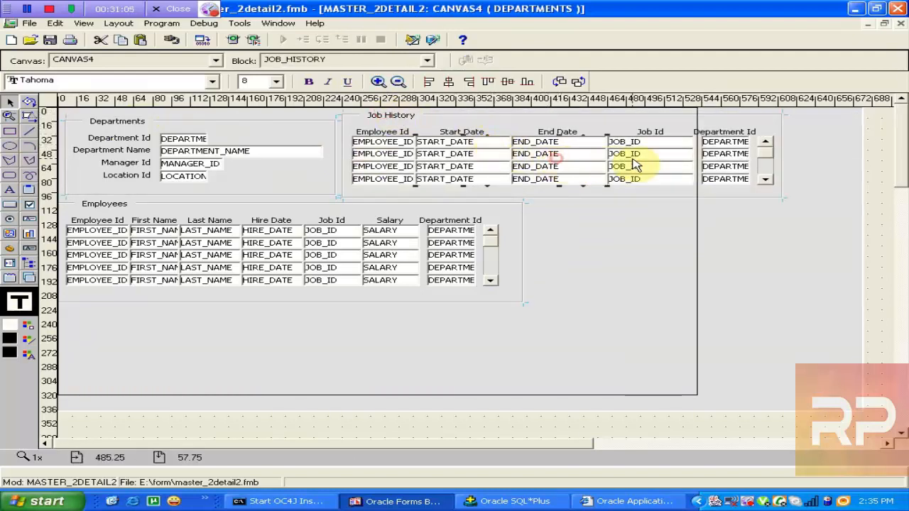
shift+click(635, 164)
drag(589, 165, 606, 185)
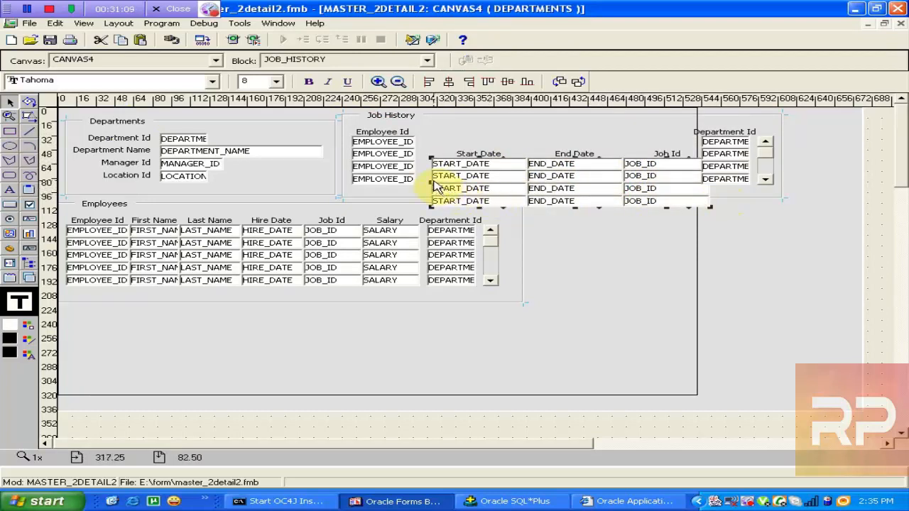
drag(431, 180, 466, 182)
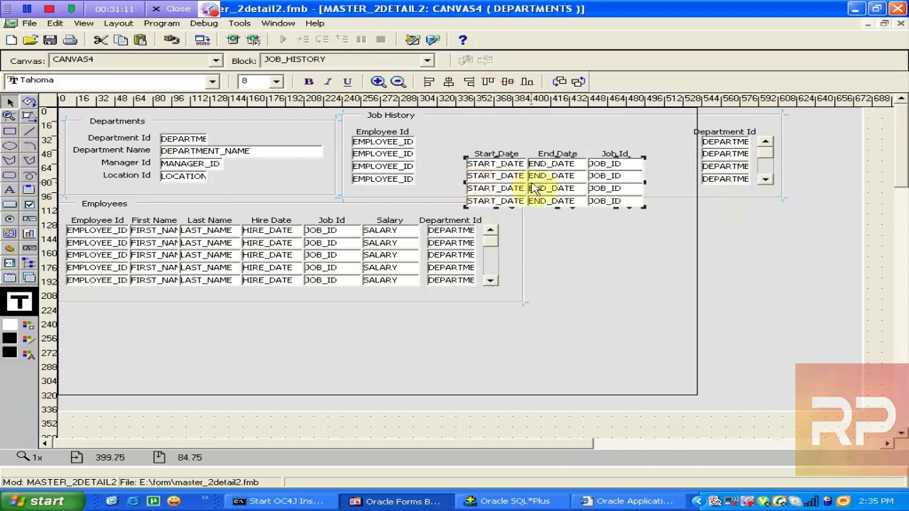
drag(555, 190, 520, 167)
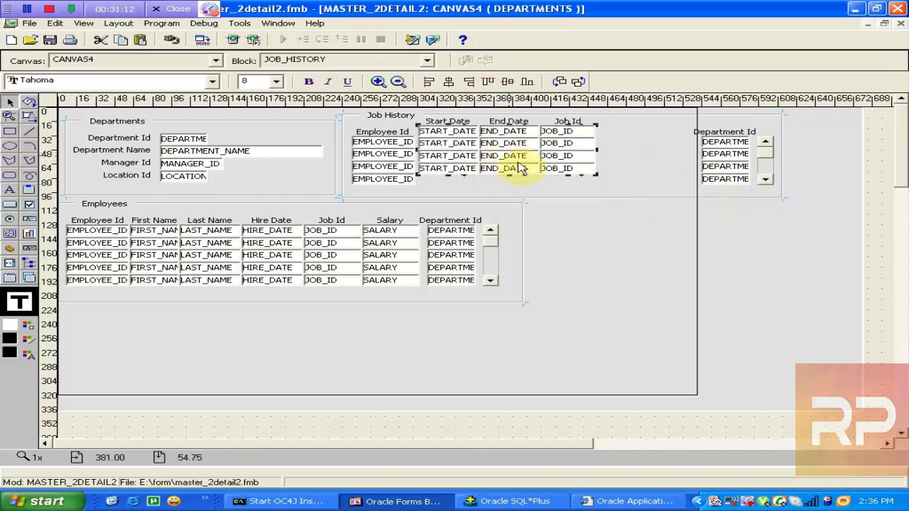
Narrow the Job History frame to fit its columns and shrink the canvas to end slightly outside the window outline.
click(746, 198)
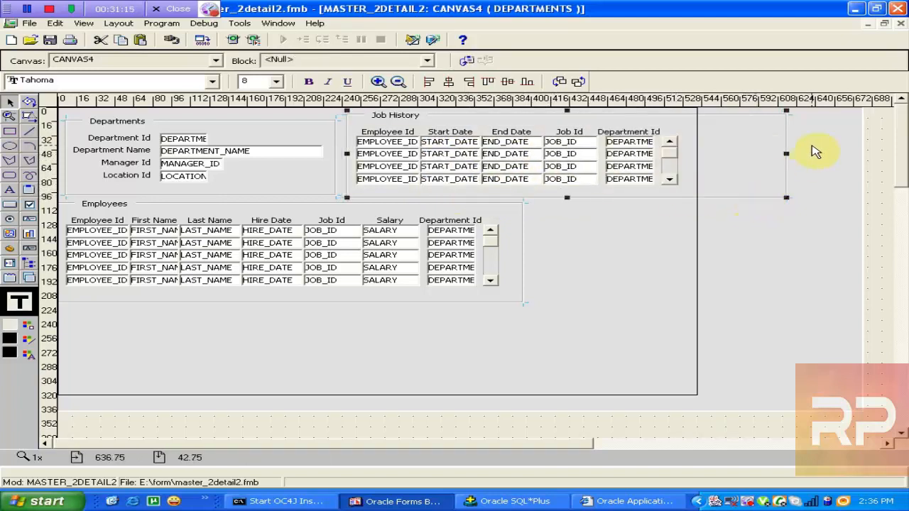
drag(786, 154, 687, 160)
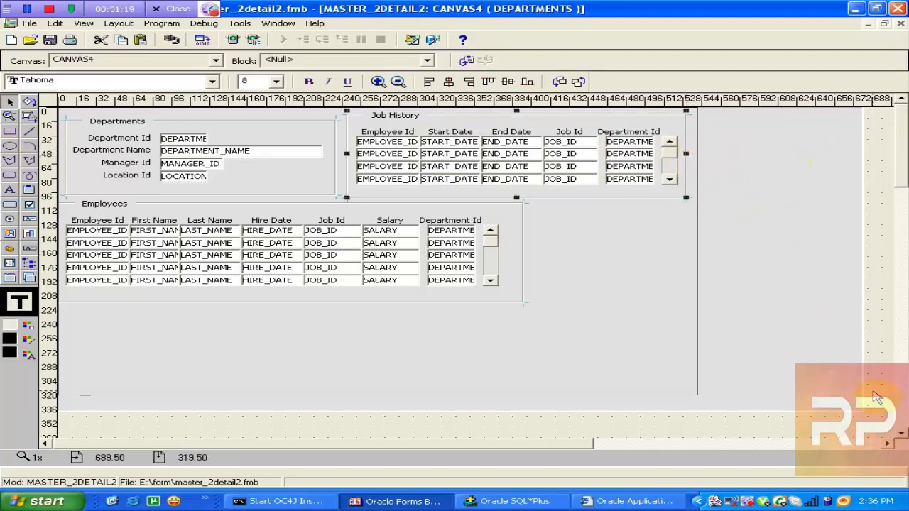
click(866, 408)
drag(866, 416, 724, 406)
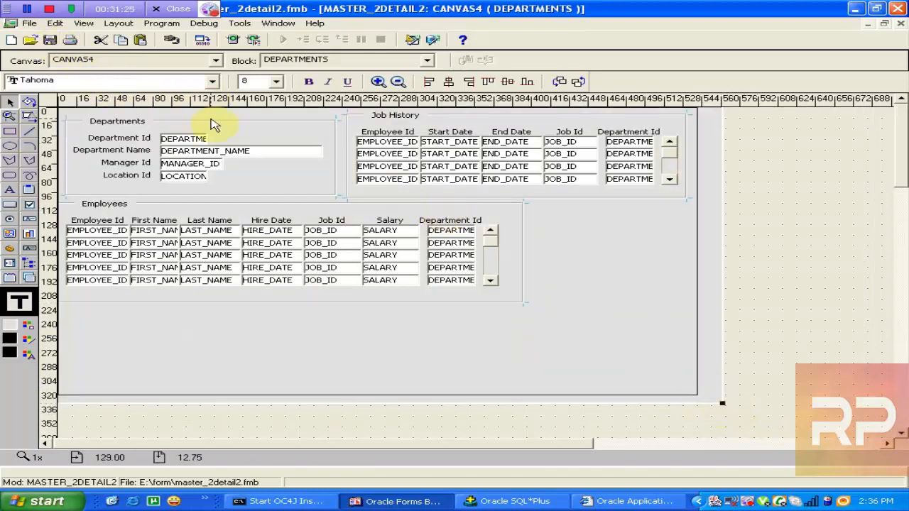
Save the form, then exit the Regions form still running in Internet Explorer and close its browser window.
click(46, 40)
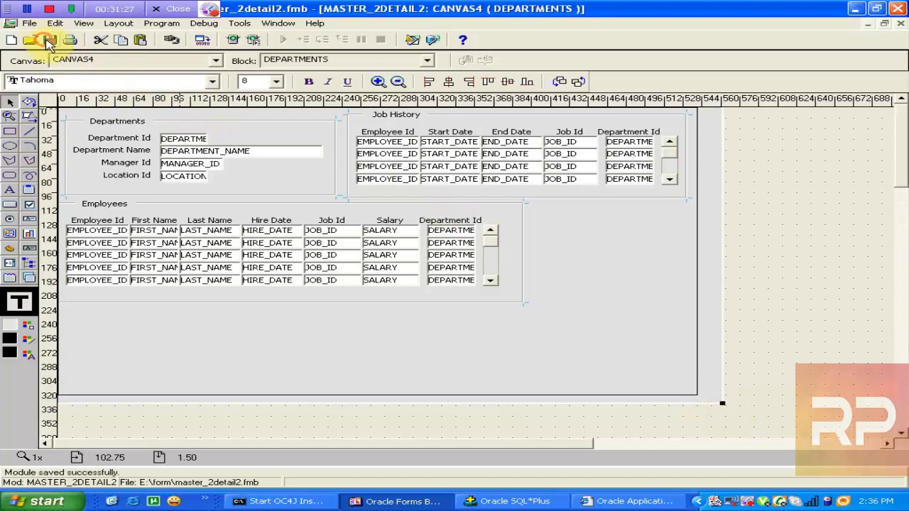
click(581, 501)
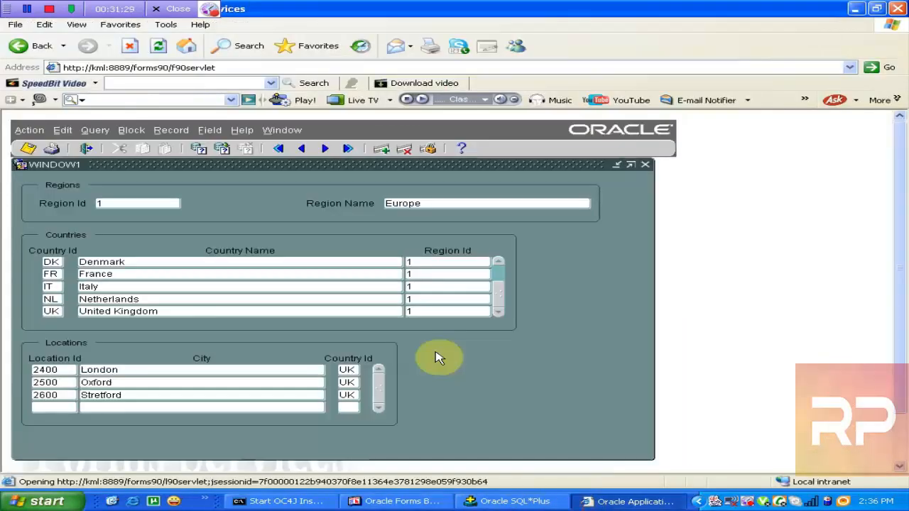
click(85, 147)
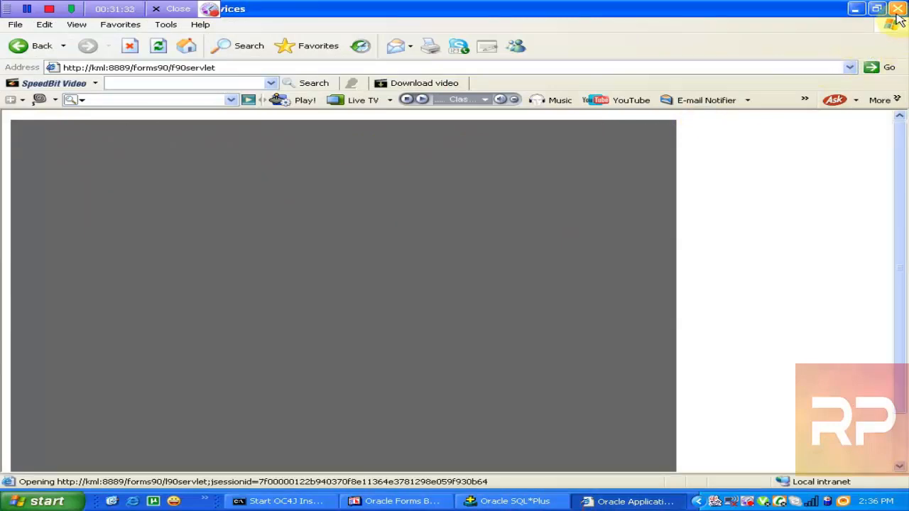
click(897, 13)
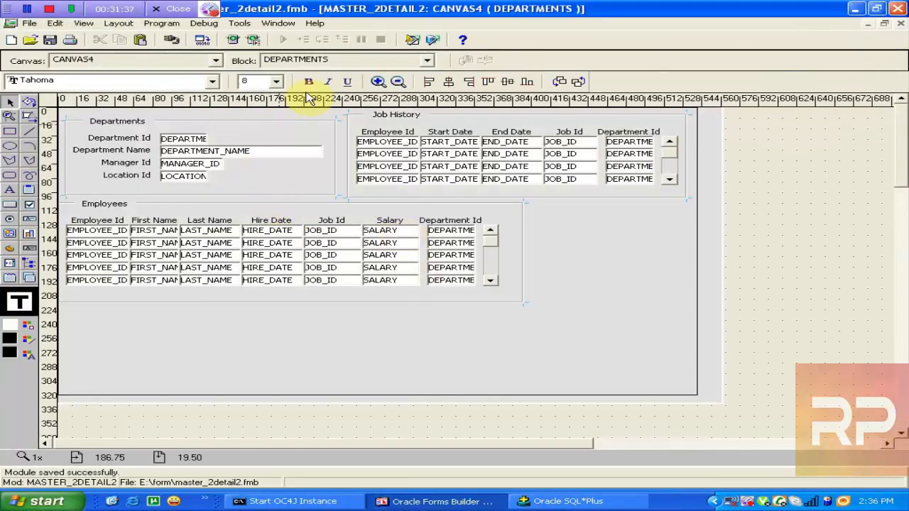
Compile and run the master_2detail2 form, maximize its browser window and query the departments.
key(ctrl+t)
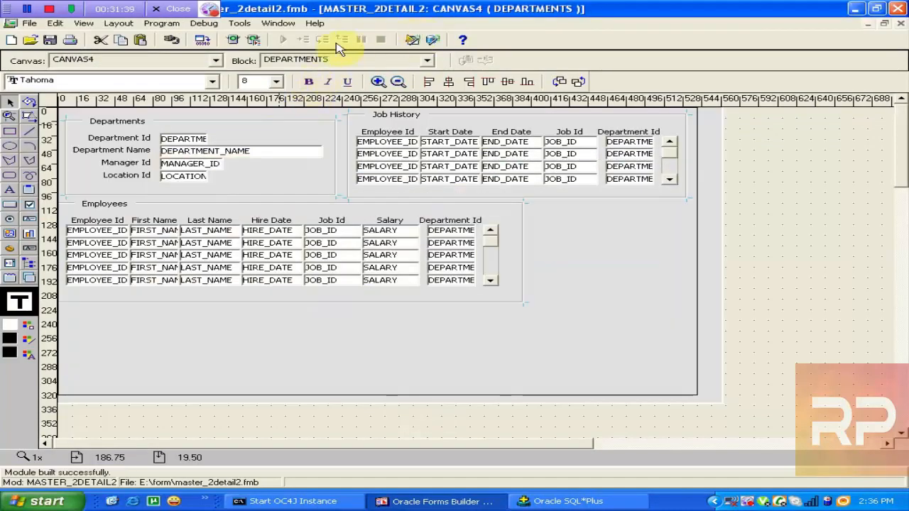
click(235, 40)
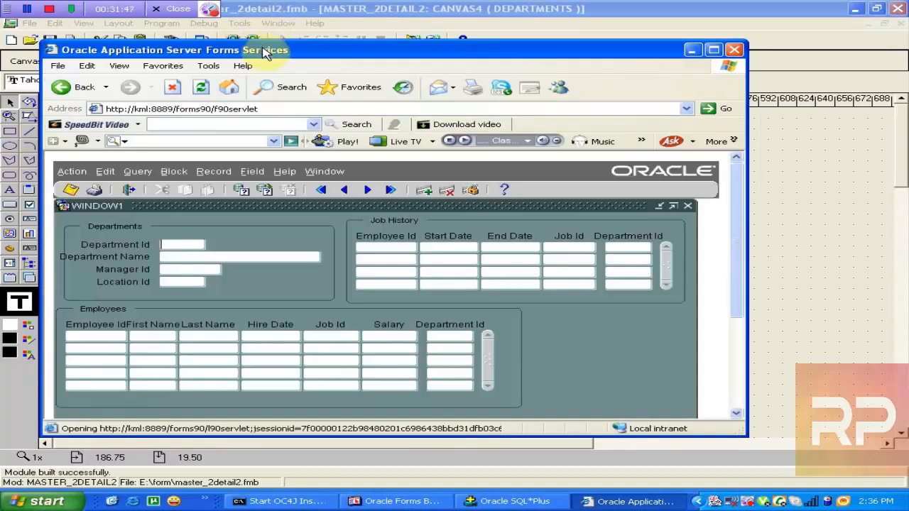
double_click(263, 50)
click(222, 149)
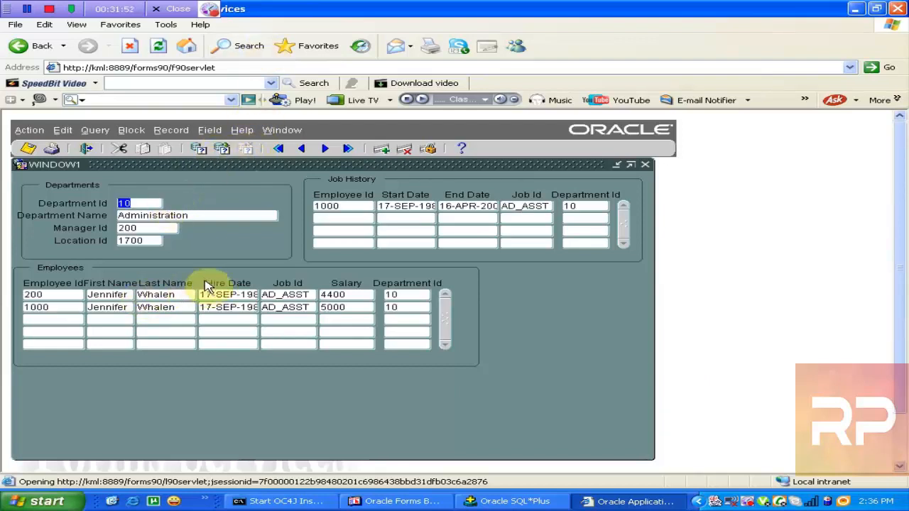
Step through the departments to 50, checking the Employees and Job History details, then exit the form and return to Forms Builder.
click(332, 149)
click(332, 150)
click(332, 149)
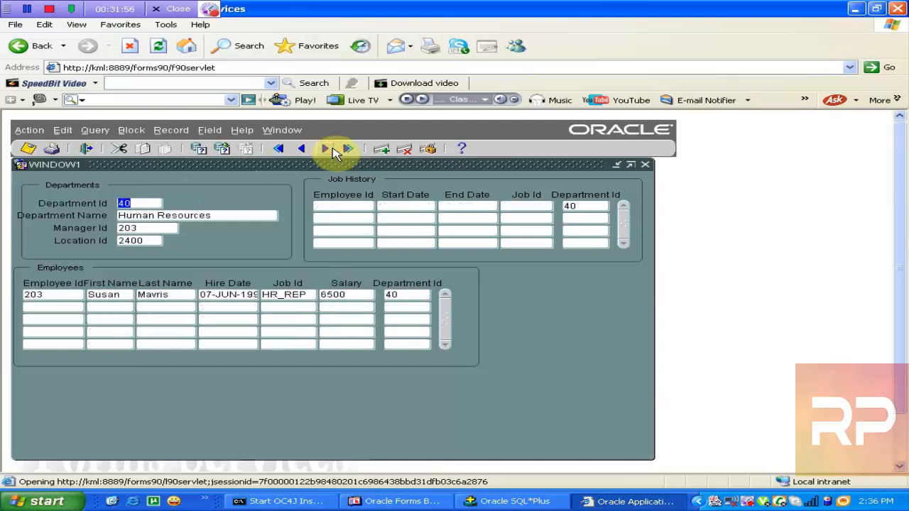
click(332, 150)
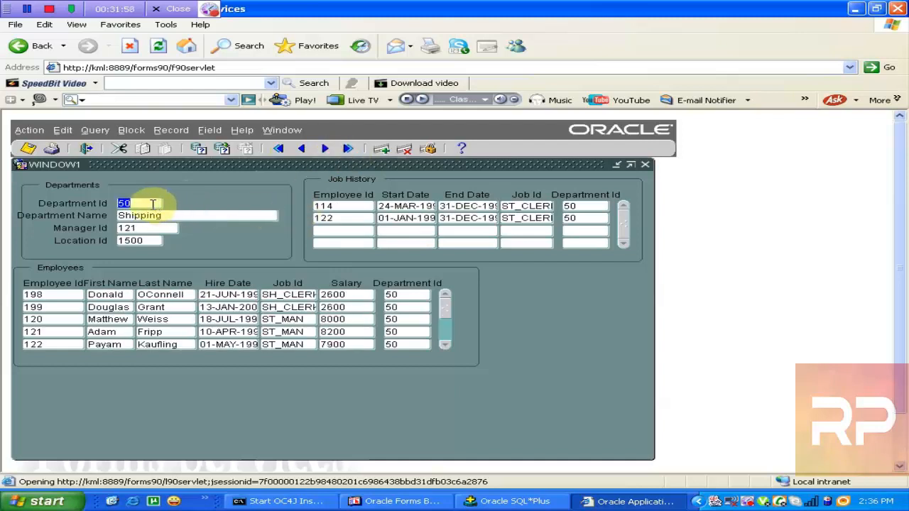
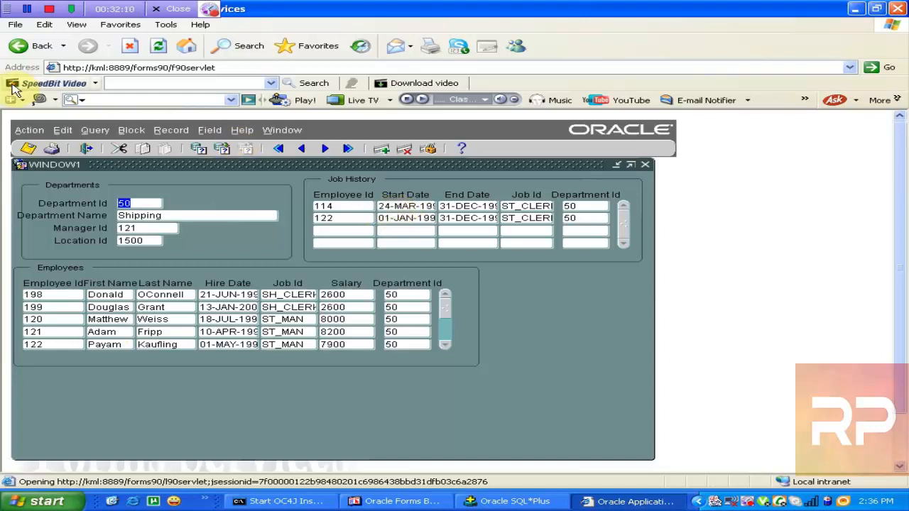
click(87, 149)
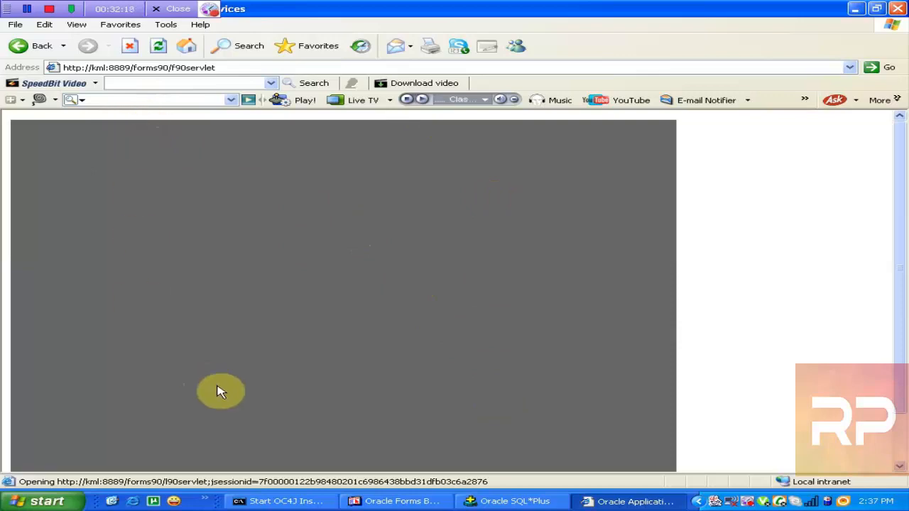
click(387, 501)
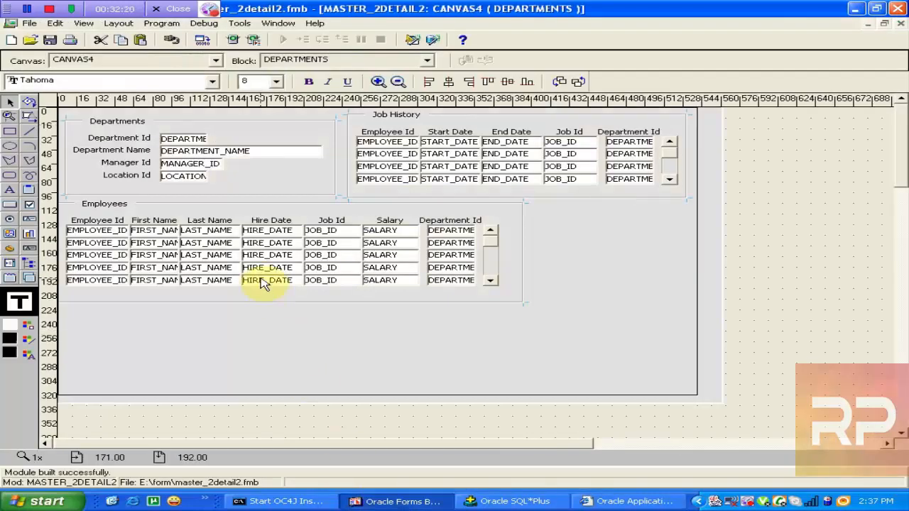
Open the form folder on drive E in a maximized Windows Explorer window and look through its files.
key(super+d)
double_click(41, 28)
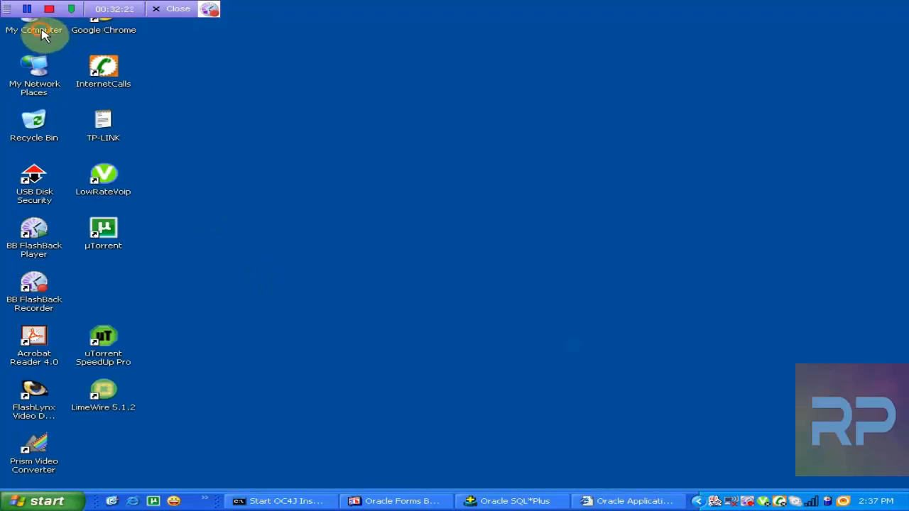
double_click(433, 241)
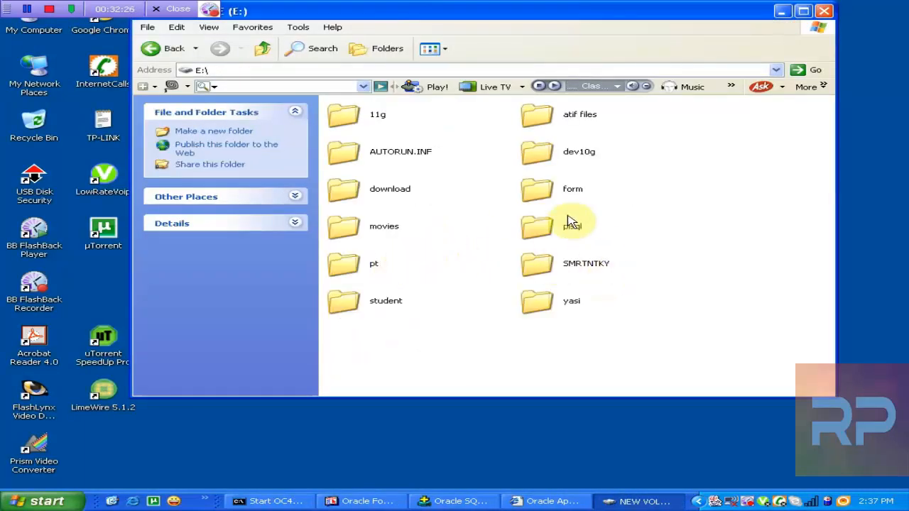
double_click(536, 190)
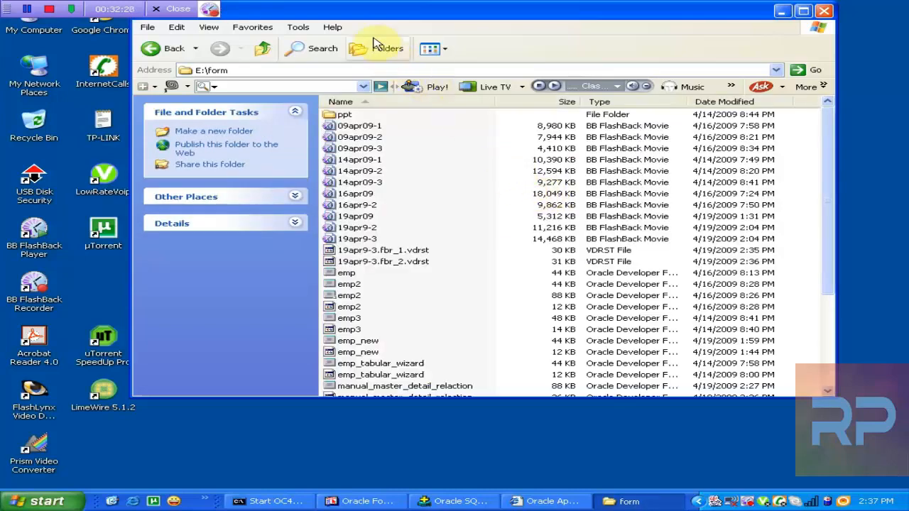
double_click(355, 15)
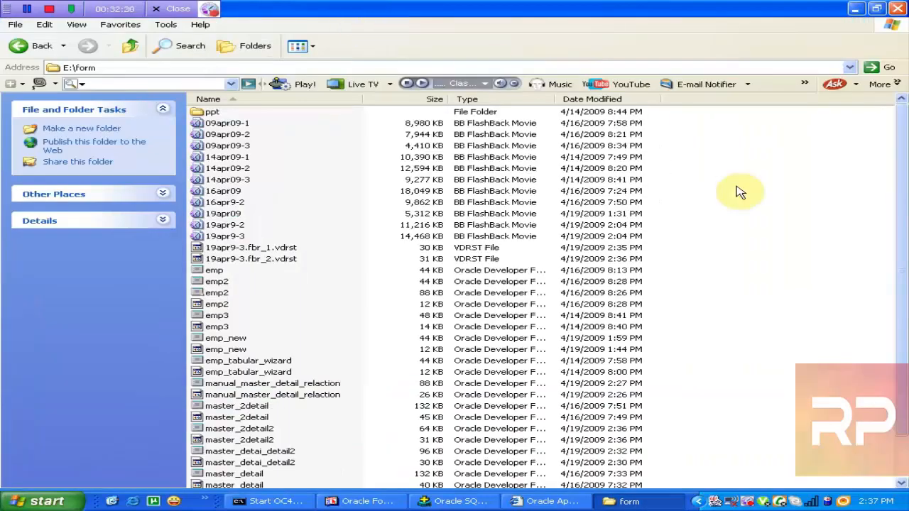
drag(900, 147, 892, 237)
scroll(892, 236, up, 2)
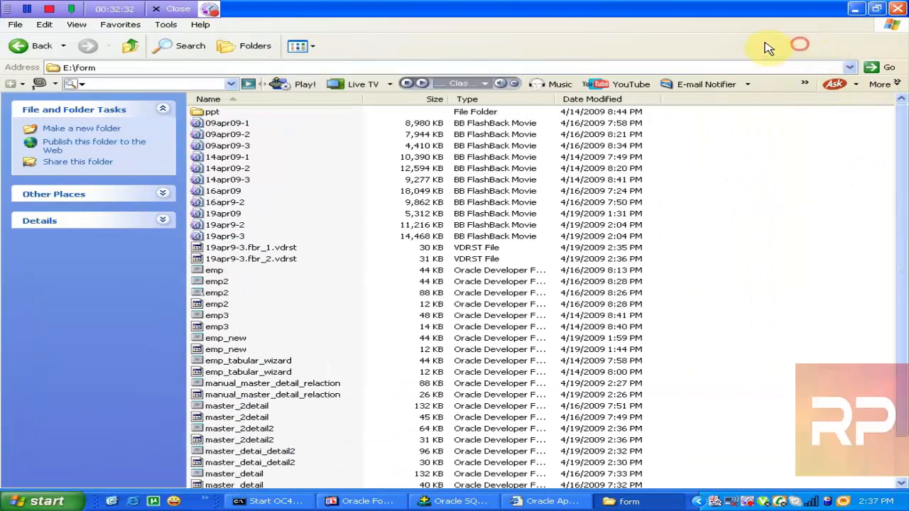
Look through the ppt subfolder, return to the form folder, and check the Start OC4J Instance console window.
double_click(210, 114)
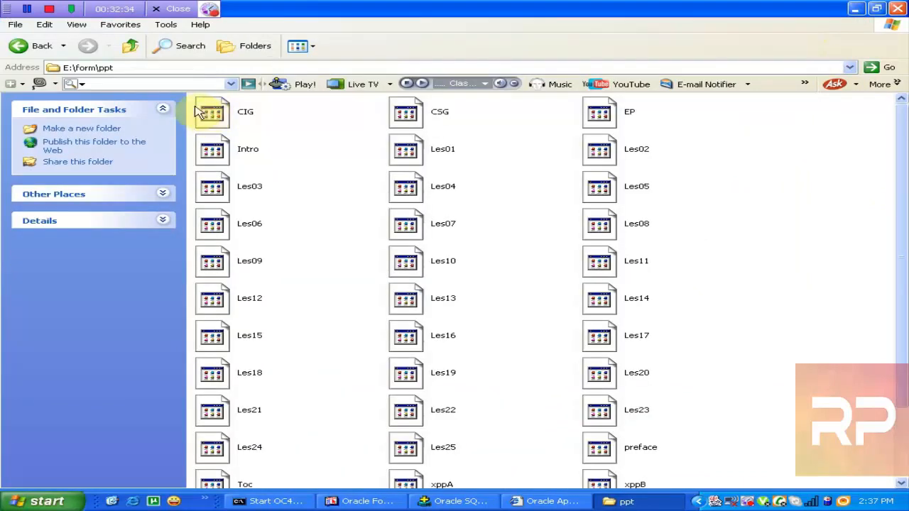
click(127, 47)
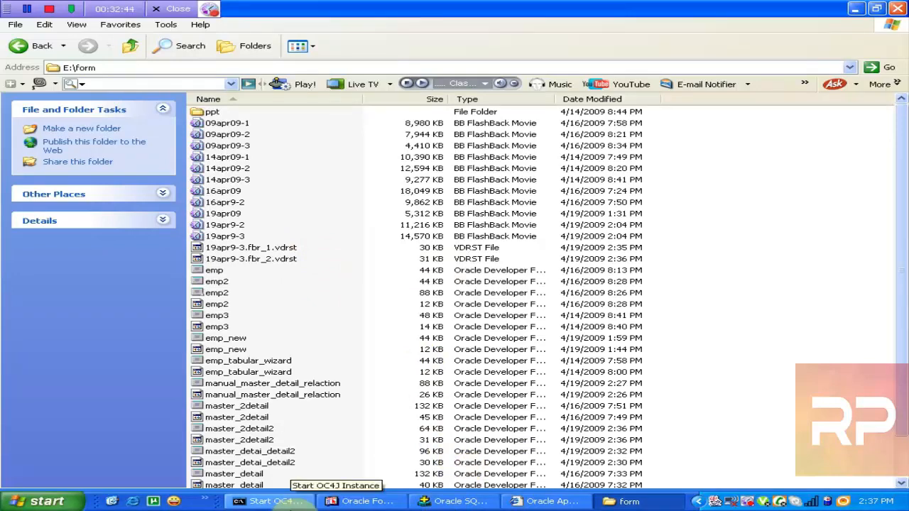
click(277, 501)
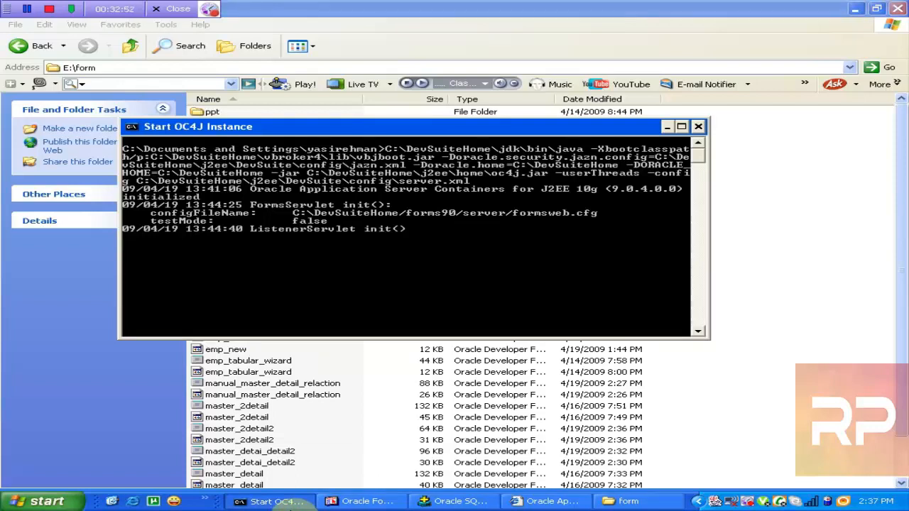
Switch to Forms Builder and examine the Application Server URL and Web Browser Location in the Runtime preferences, closing them without changes.
click(337, 501)
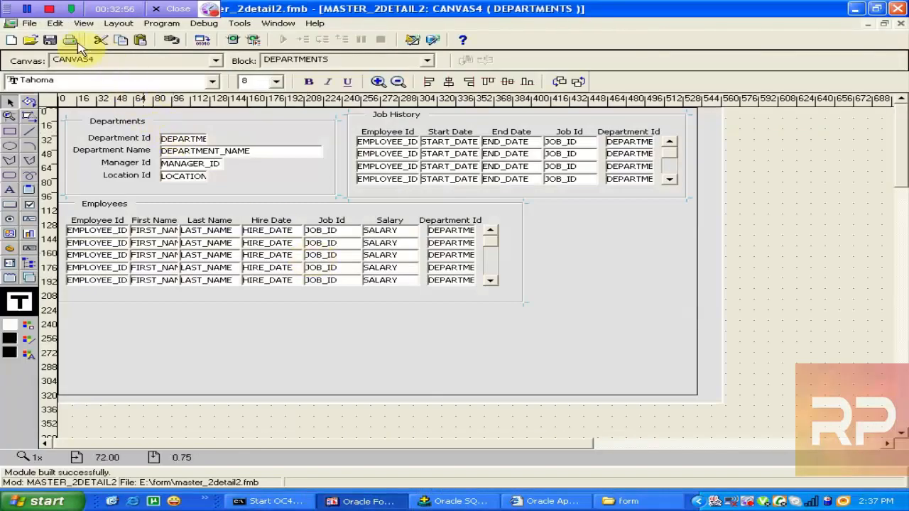
click(55, 22)
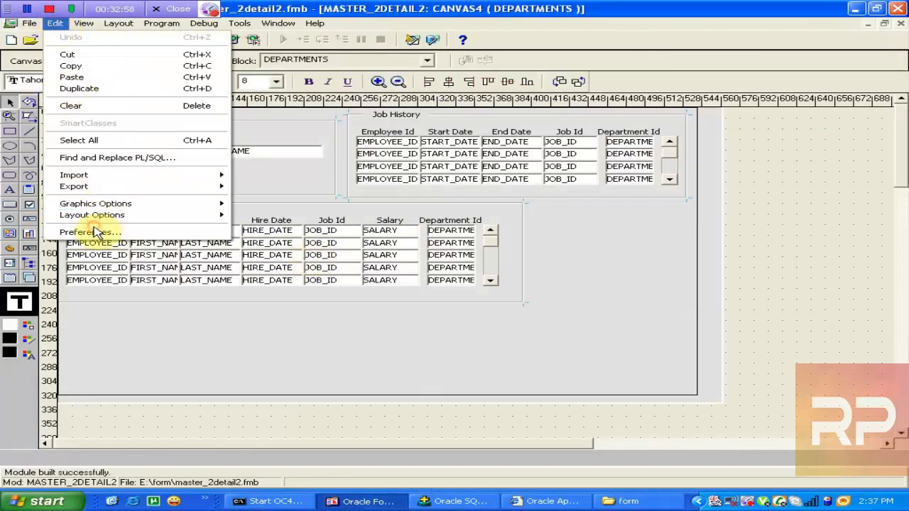
click(99, 232)
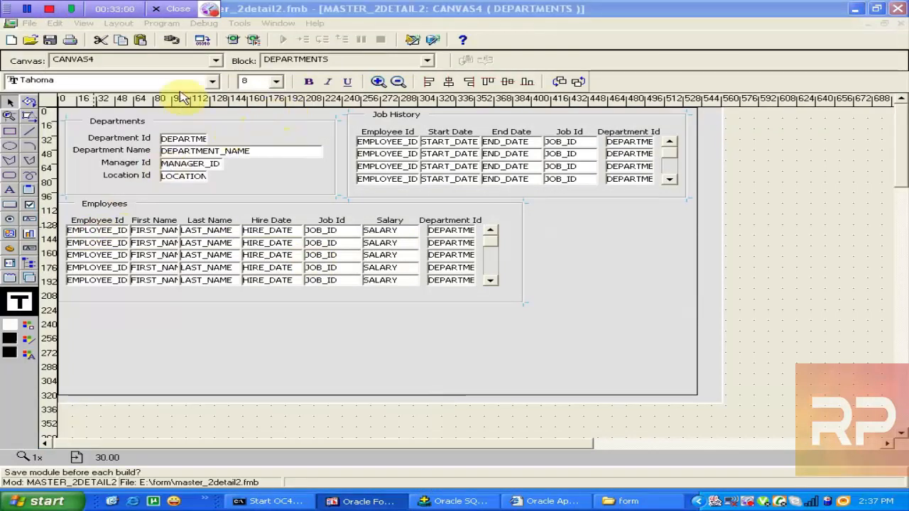
click(54, 23)
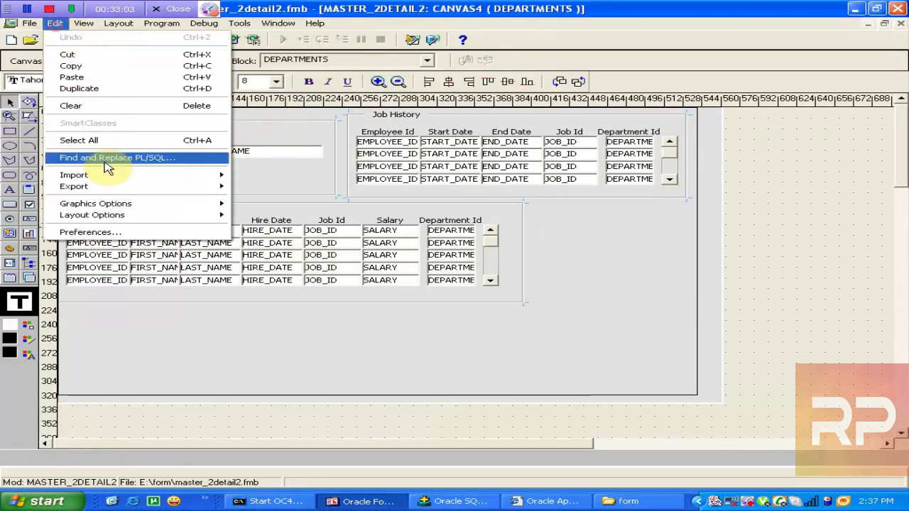
click(113, 233)
click(386, 126)
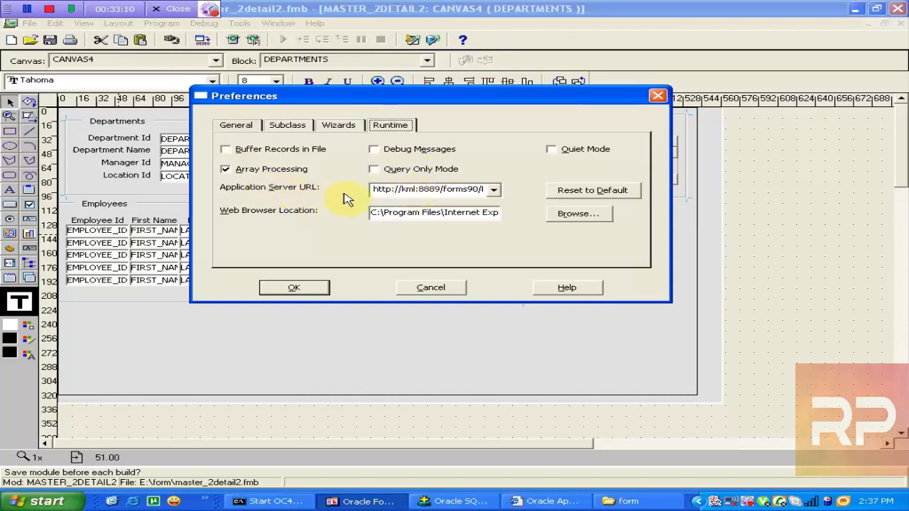
click(428, 217)
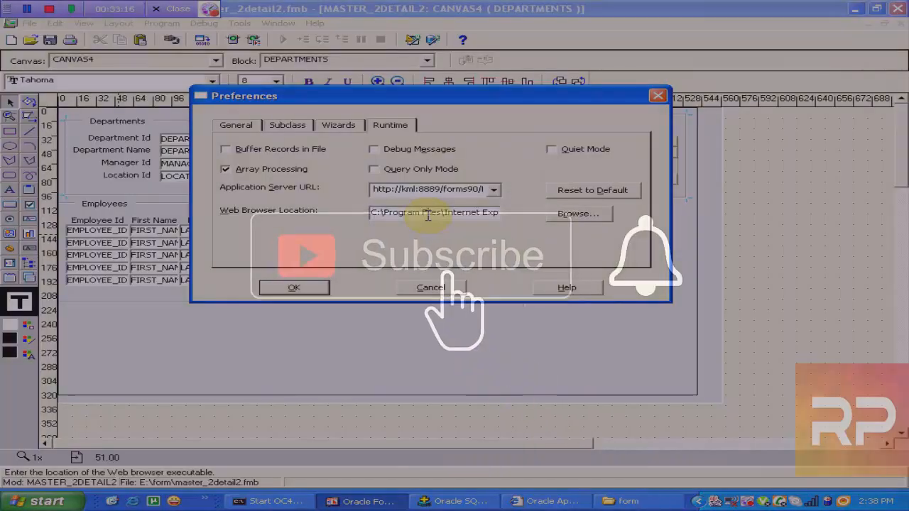
click(430, 283)
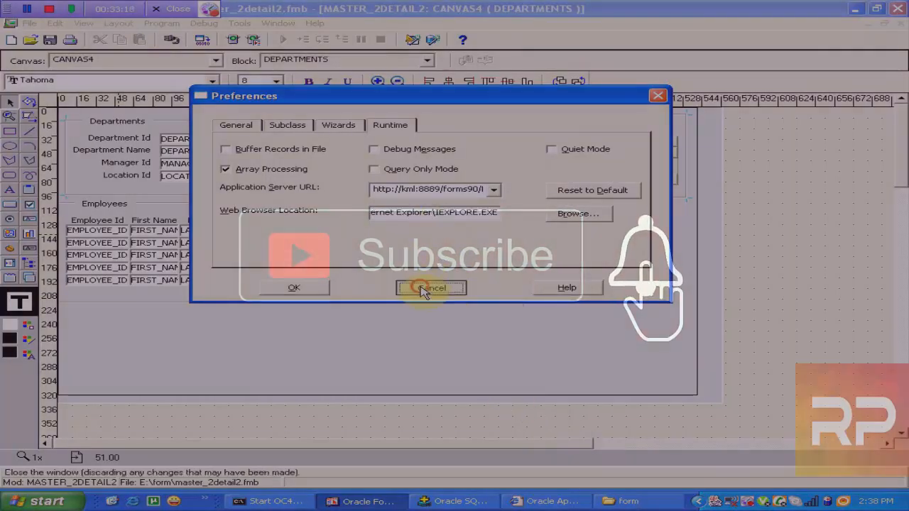